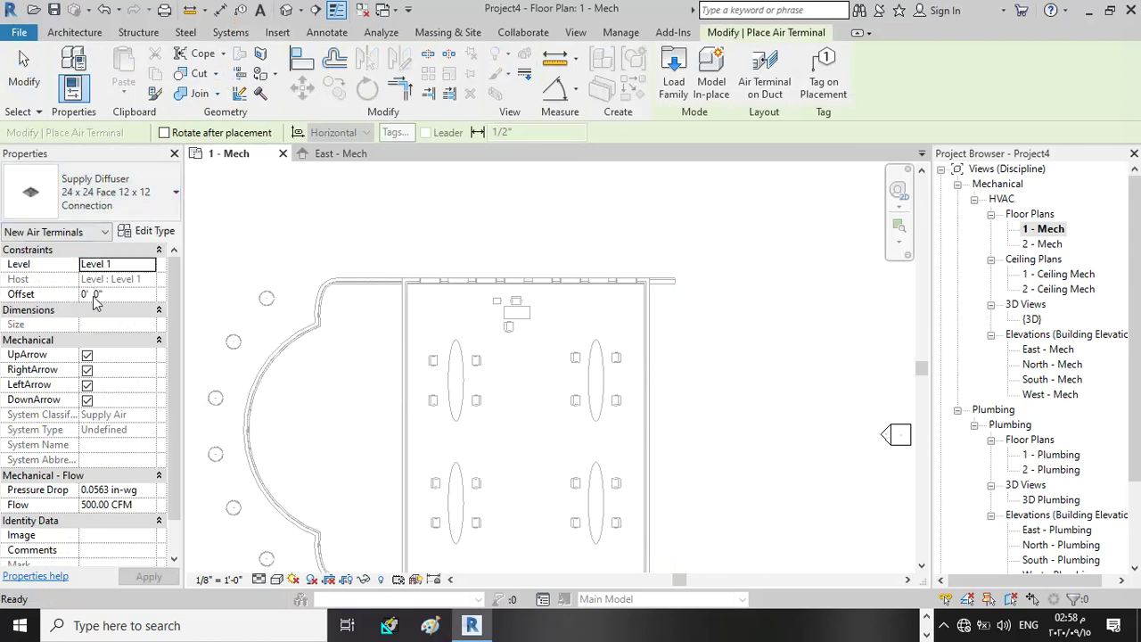
Place a 24 x 24 Face 12 x 12 Connection supply diffuser at 0' 0" offset above the right-hand oval table in the room
scroll(598, 330, "up", 2)
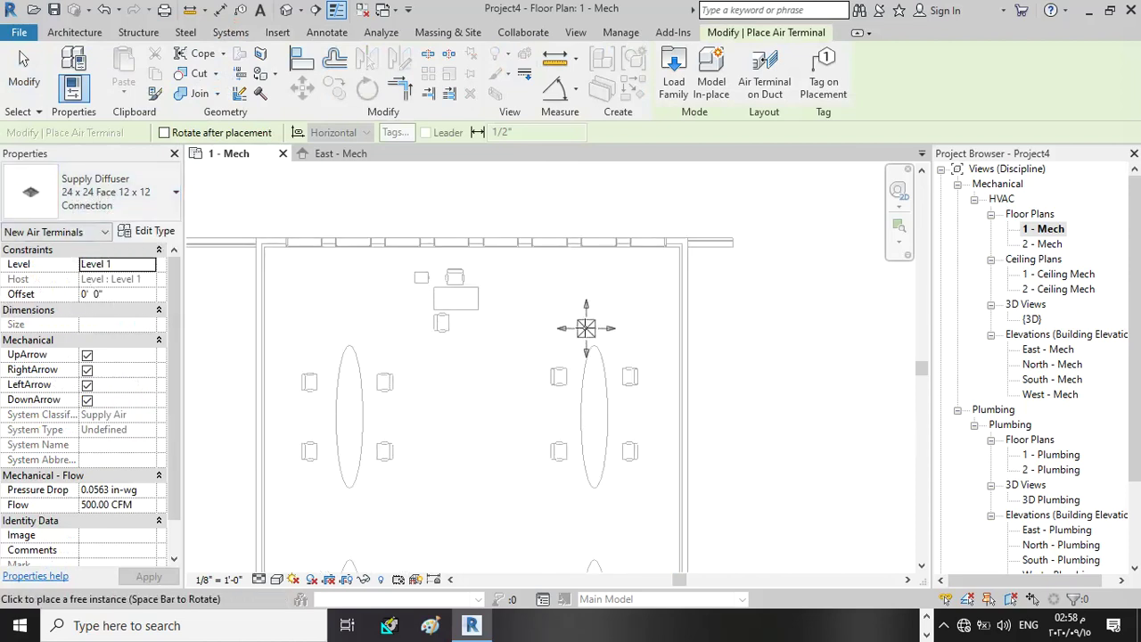
scroll(576, 307, "up", 1)
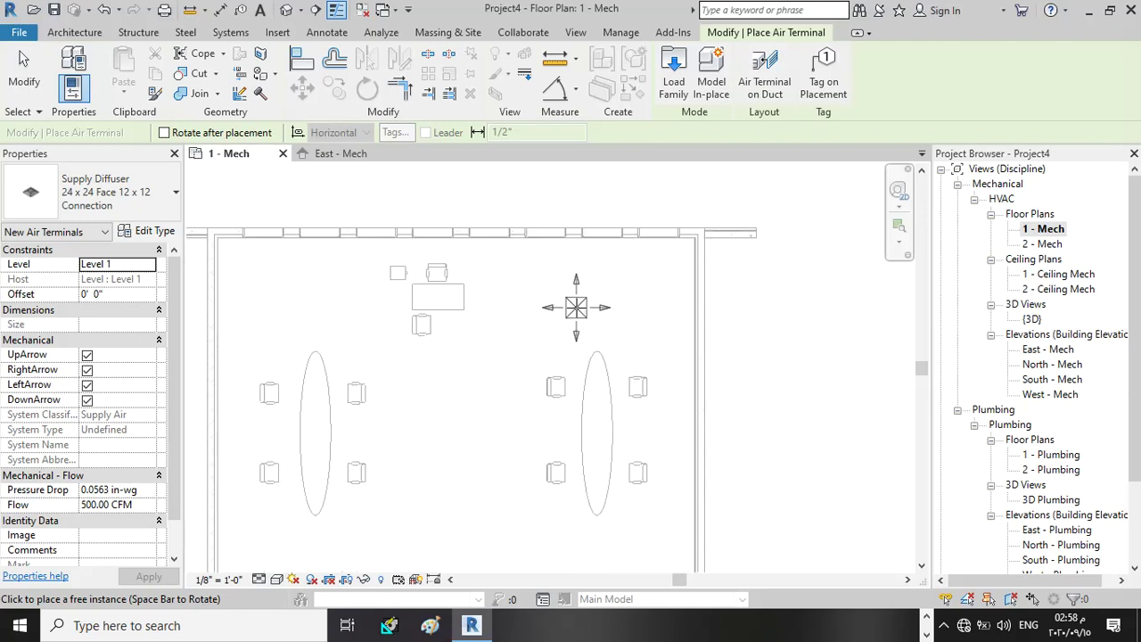
left_click(576, 307)
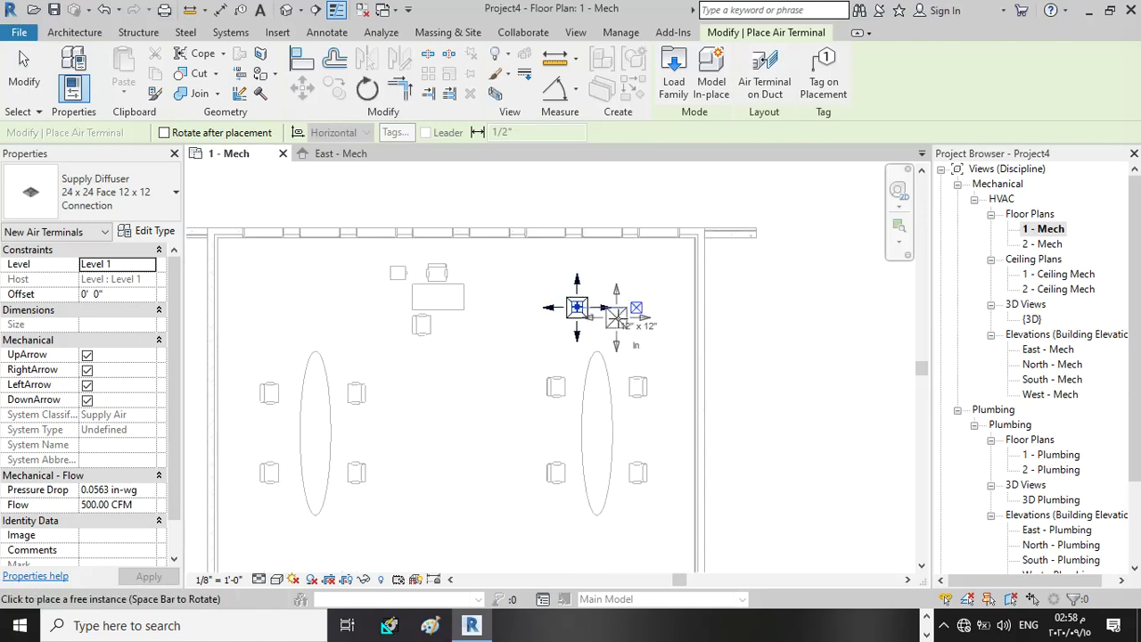
Place another supply diffuser at 8' 0" offset above the left-hand oval table, aligned horizontally with the first one
left_click(121, 294)
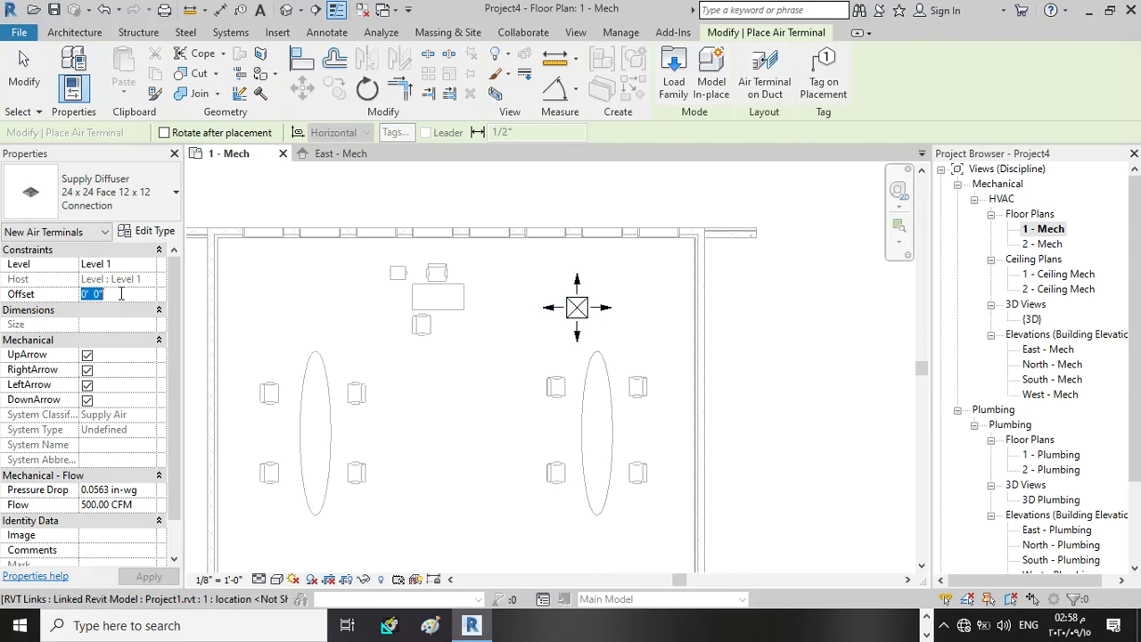
type("8")
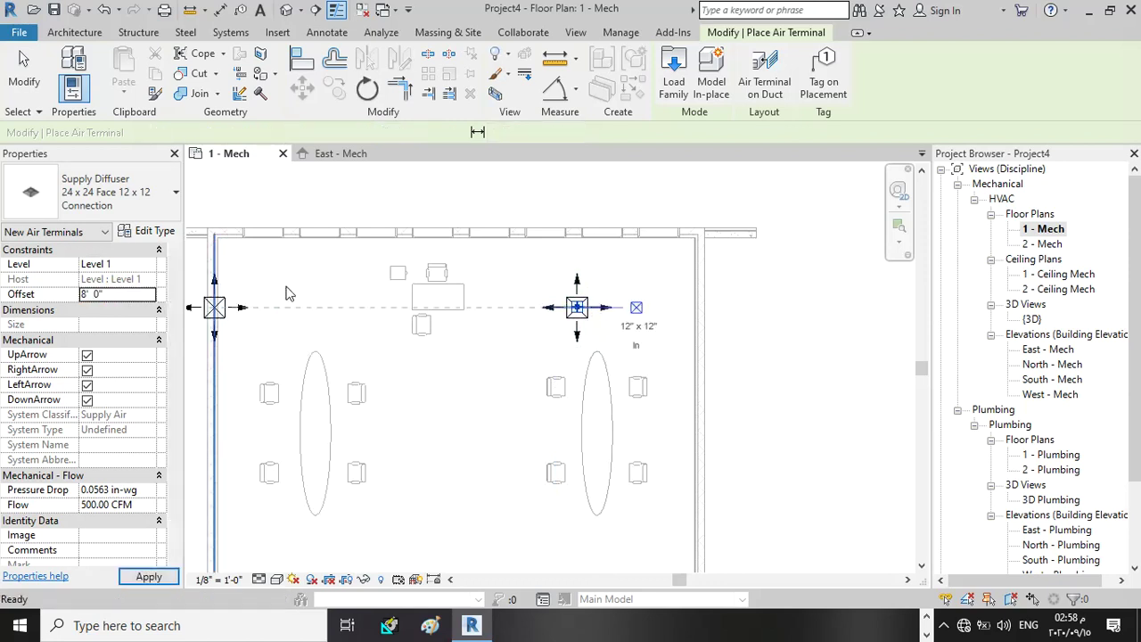
left_click(347, 306)
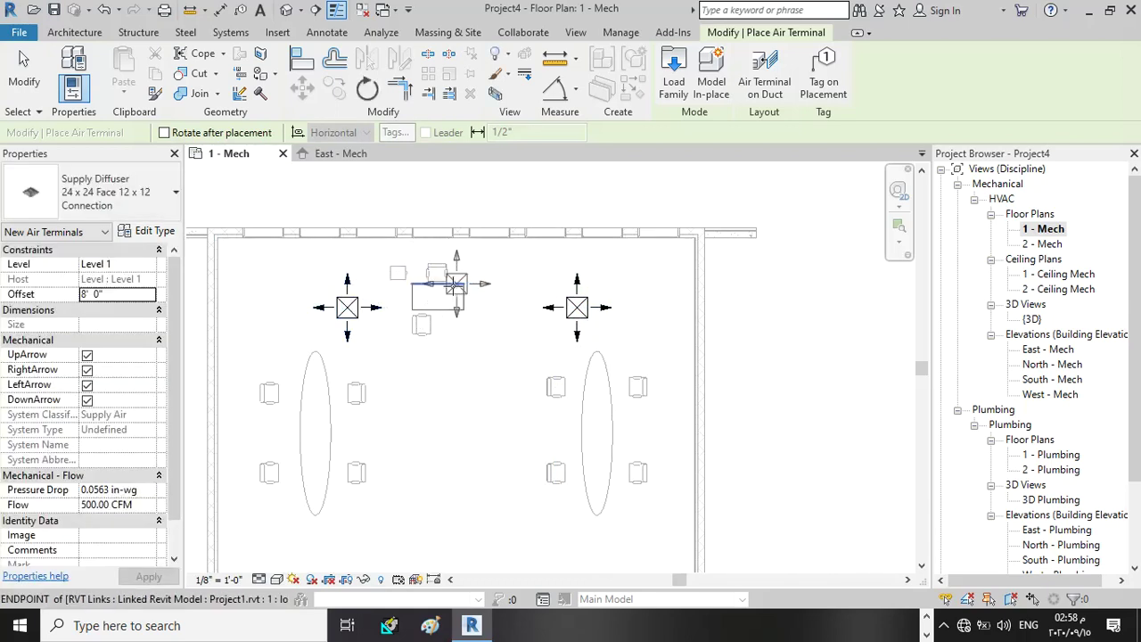
key("Escape")
key("Escape")
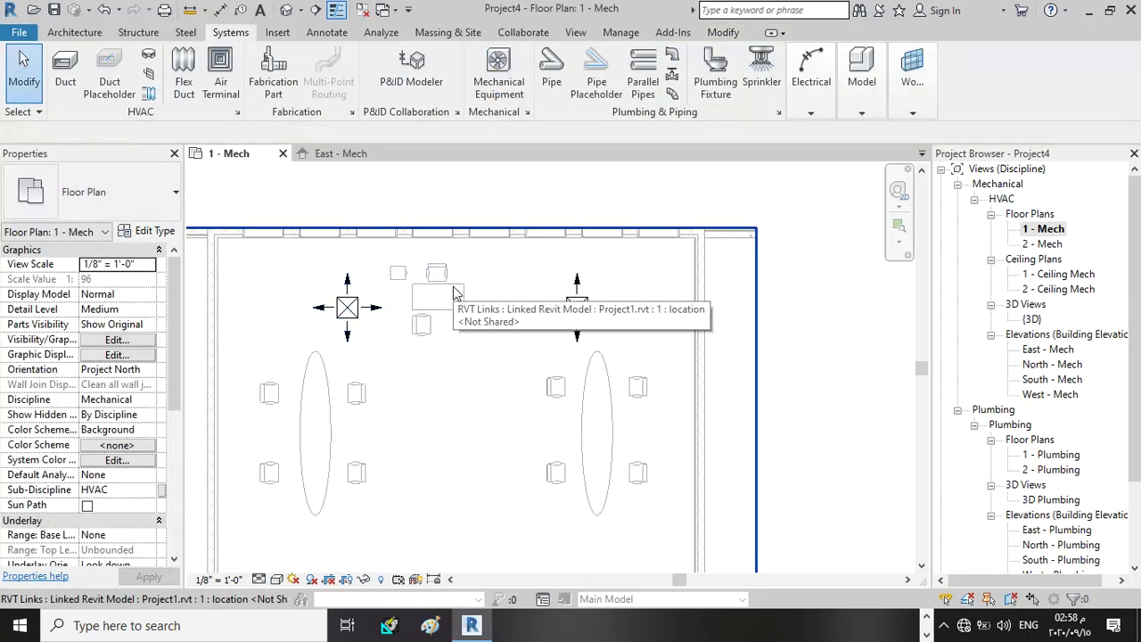
Examine the placement of the two supply diffusers and compare their offset values
scroll(475, 301, "up", 3)
scroll(655, 379, "down", 2)
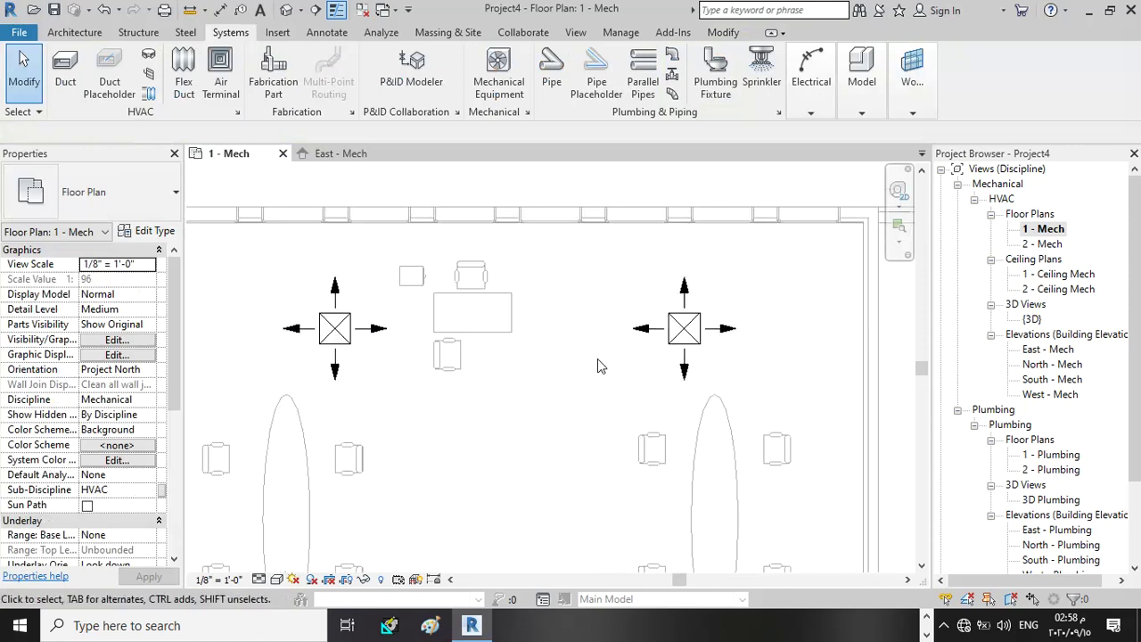
scroll(597, 358, "up", 2)
scroll(560, 369, "up", 1)
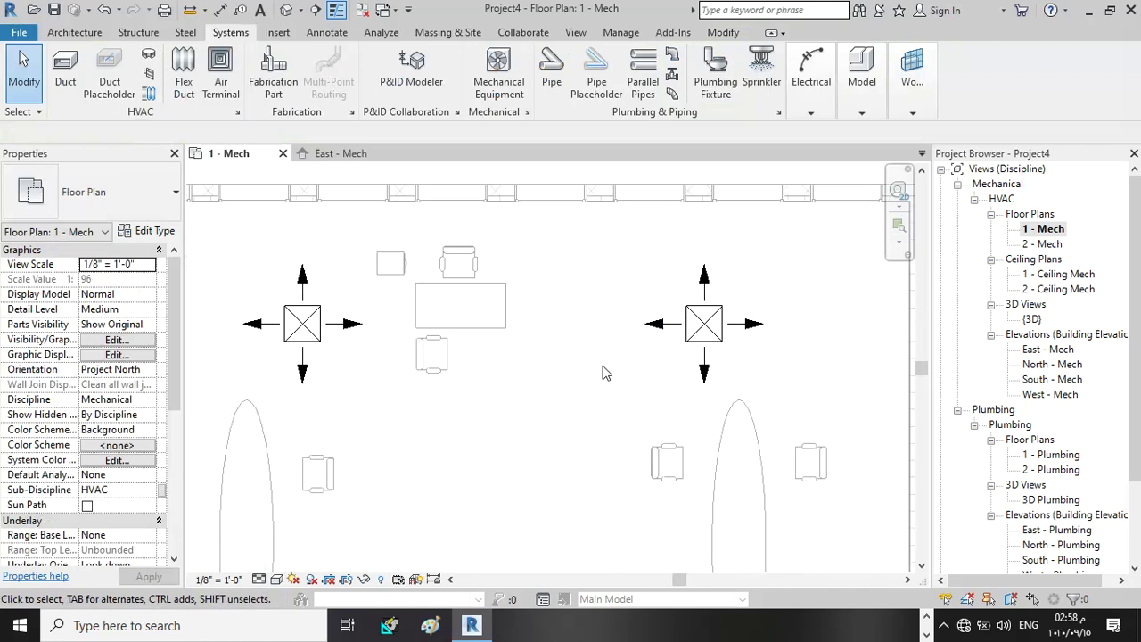
scroll(630, 363, "down", 2)
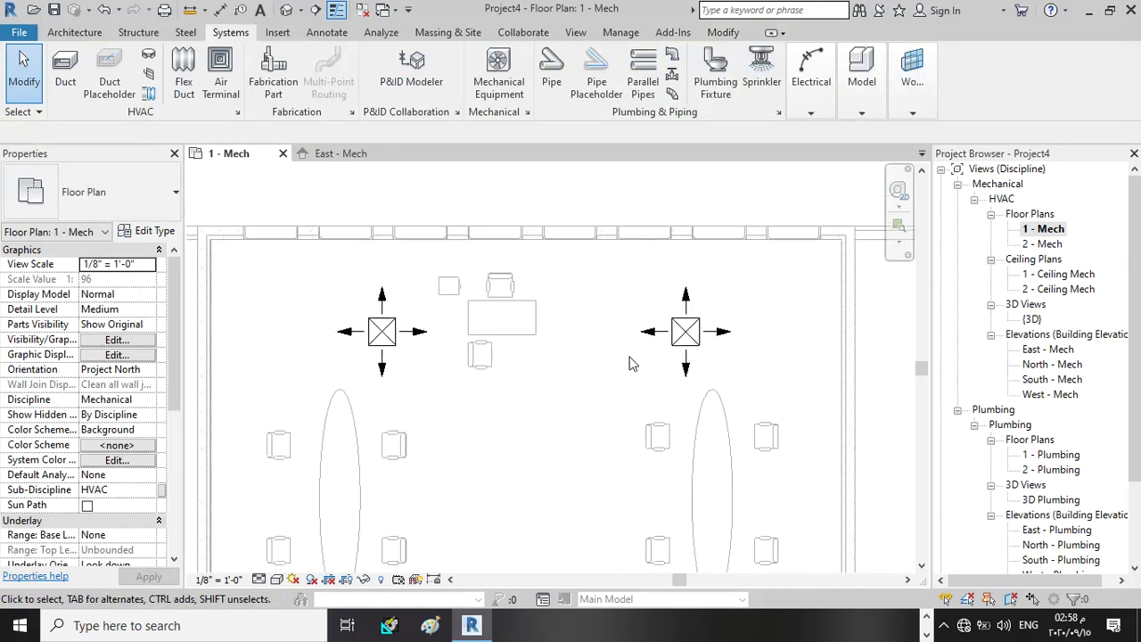
left_click(656, 347)
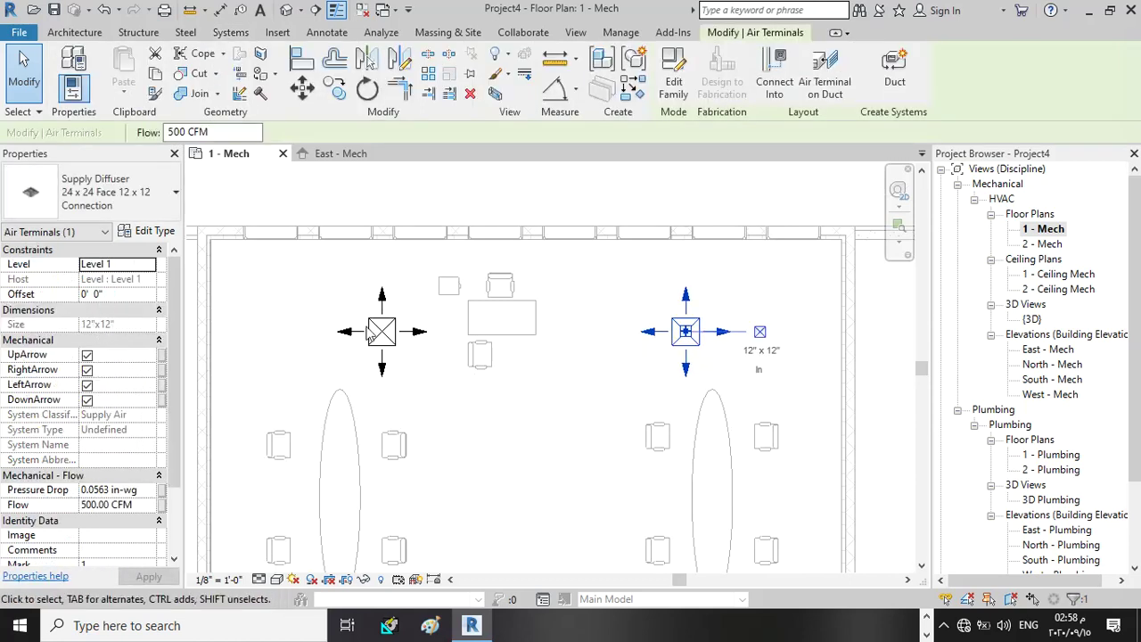
left_click(395, 337)
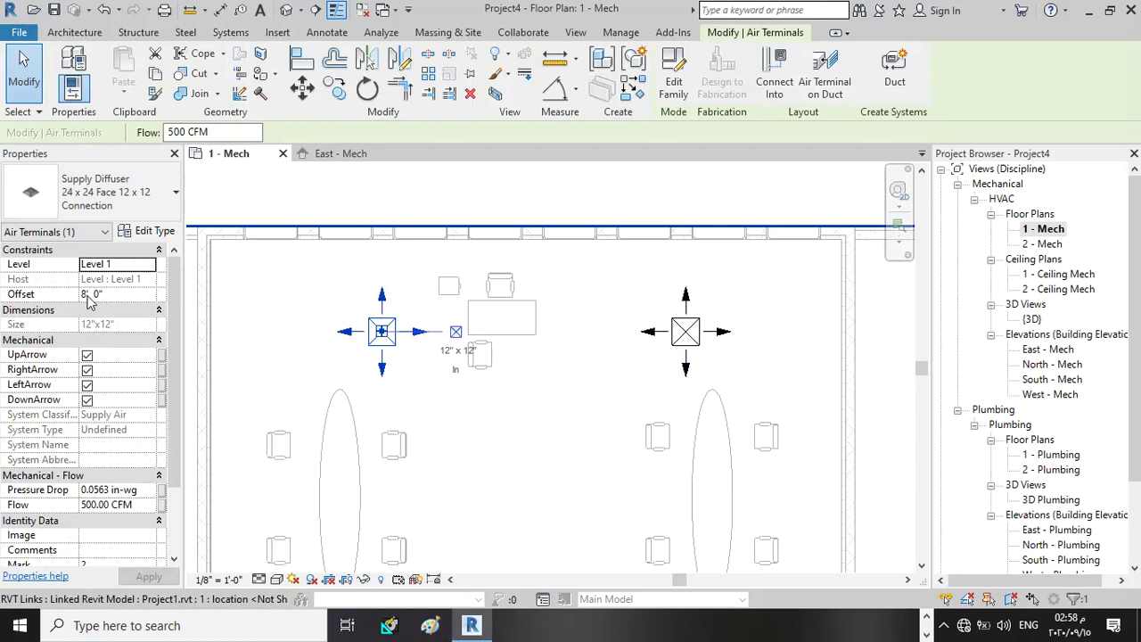
left_click(461, 401)
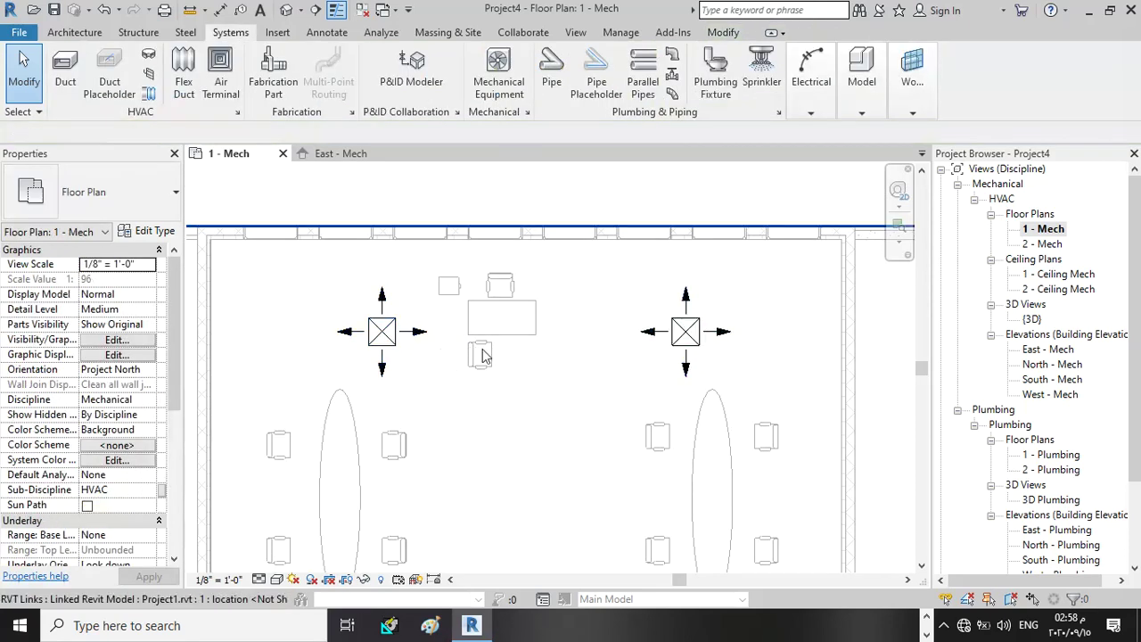
Open the 1 - Ceiling Mech reflected ceiling plan to view the diffuser on the ceiling grid
scroll(437, 336, "down", 1)
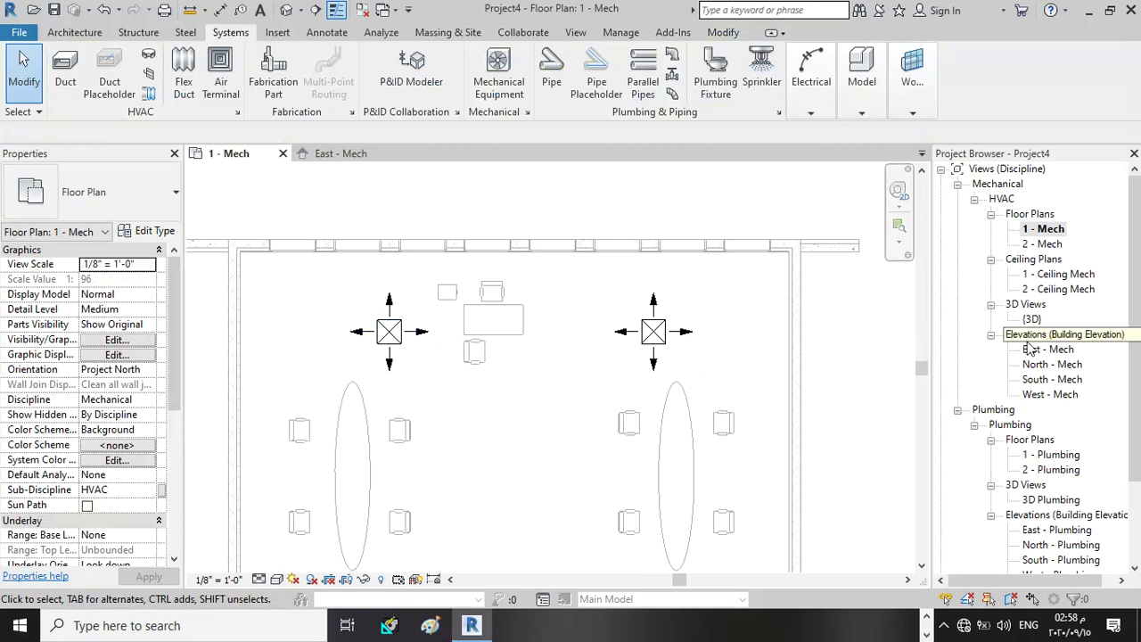
double_click(1040, 275)
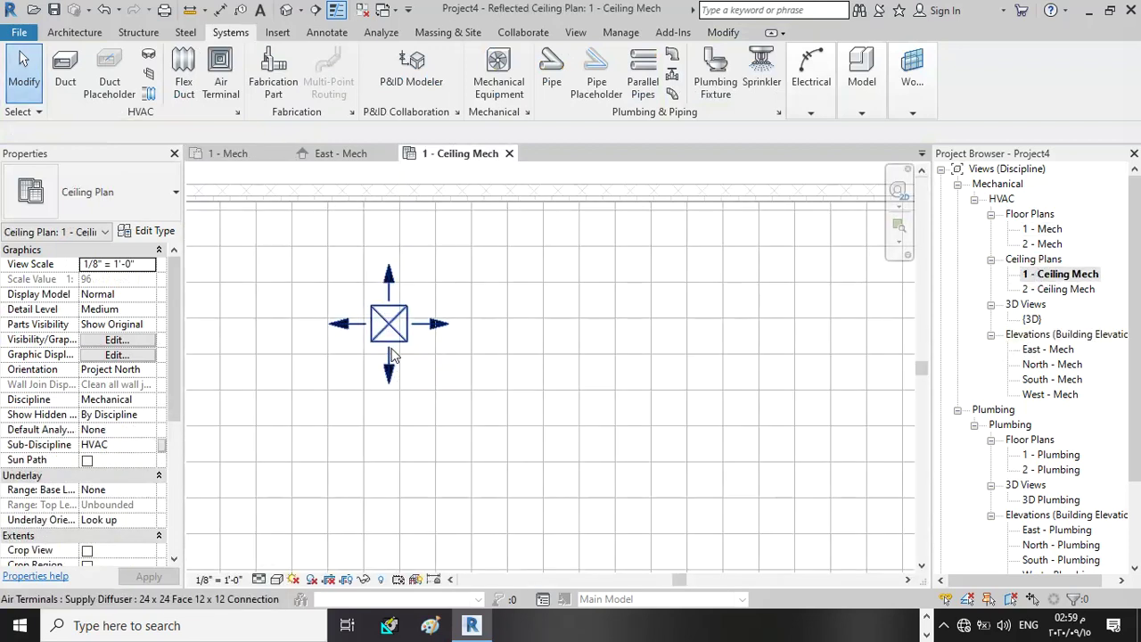
scroll(392, 354, "down", 1)
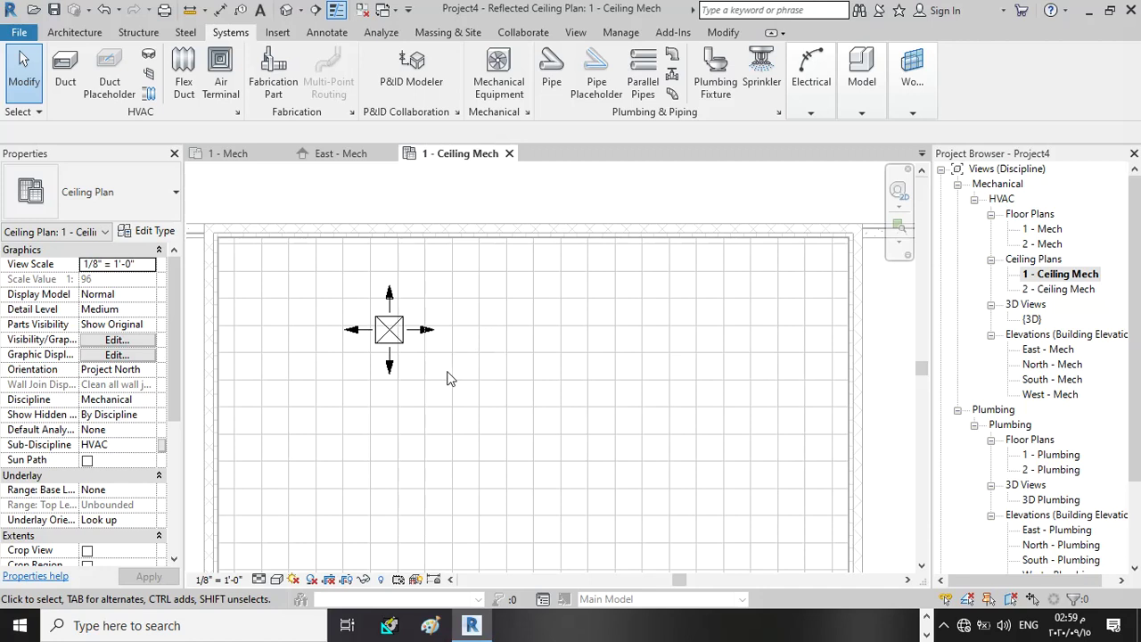
Place a supply diffuser at 0' offset on the ceiling plan, in line with and to the right of the existing diffuser
left_click(221, 57)
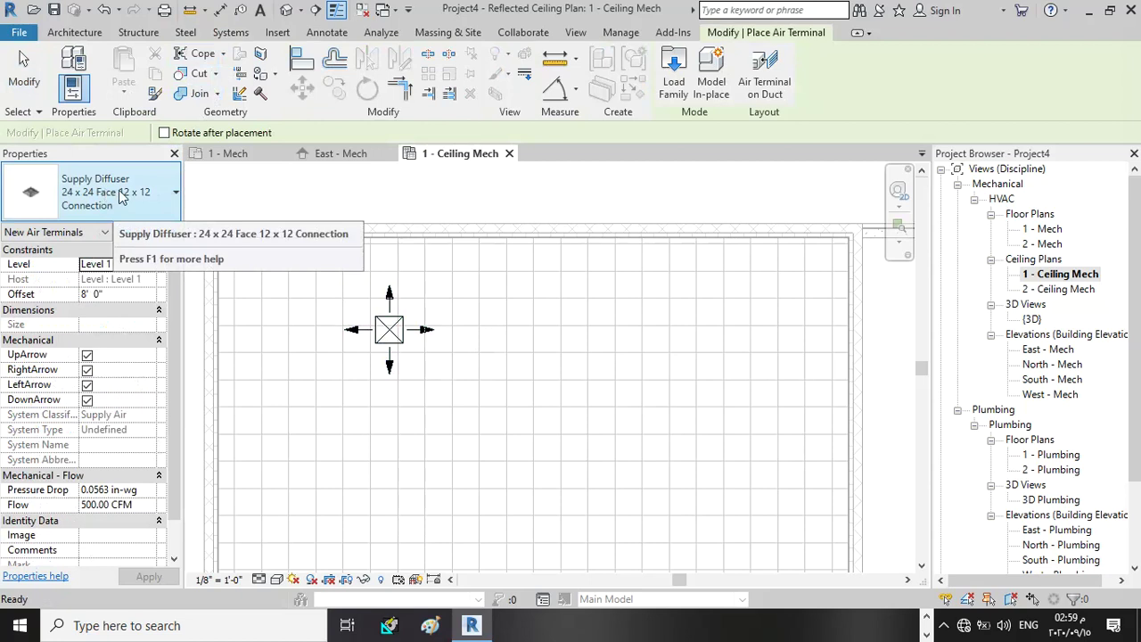
left_click(110, 294)
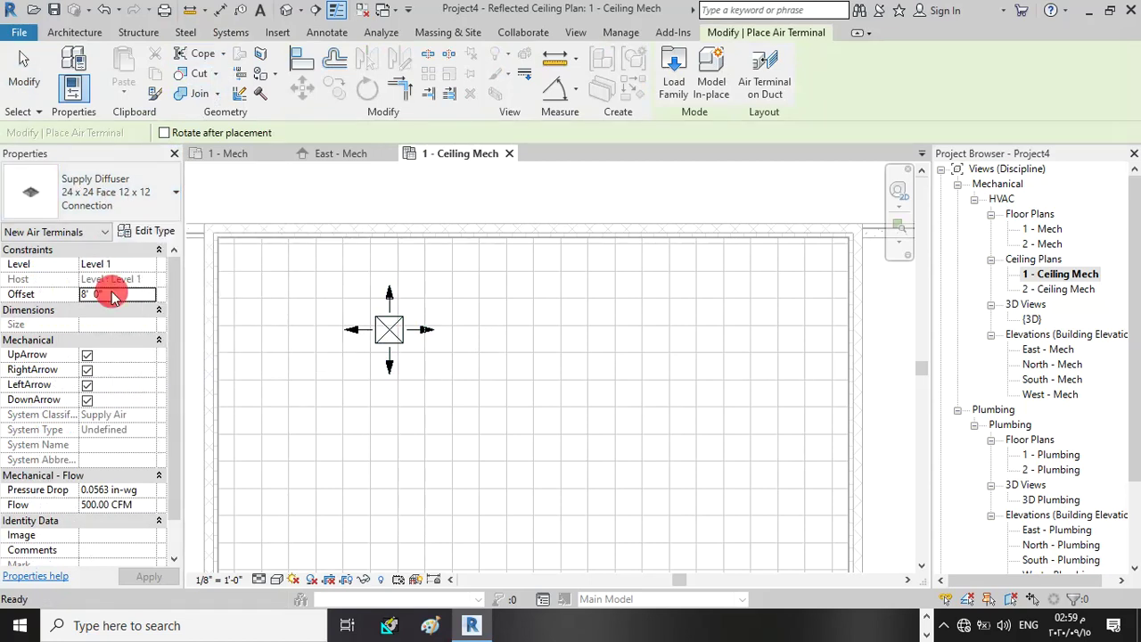
type("0")
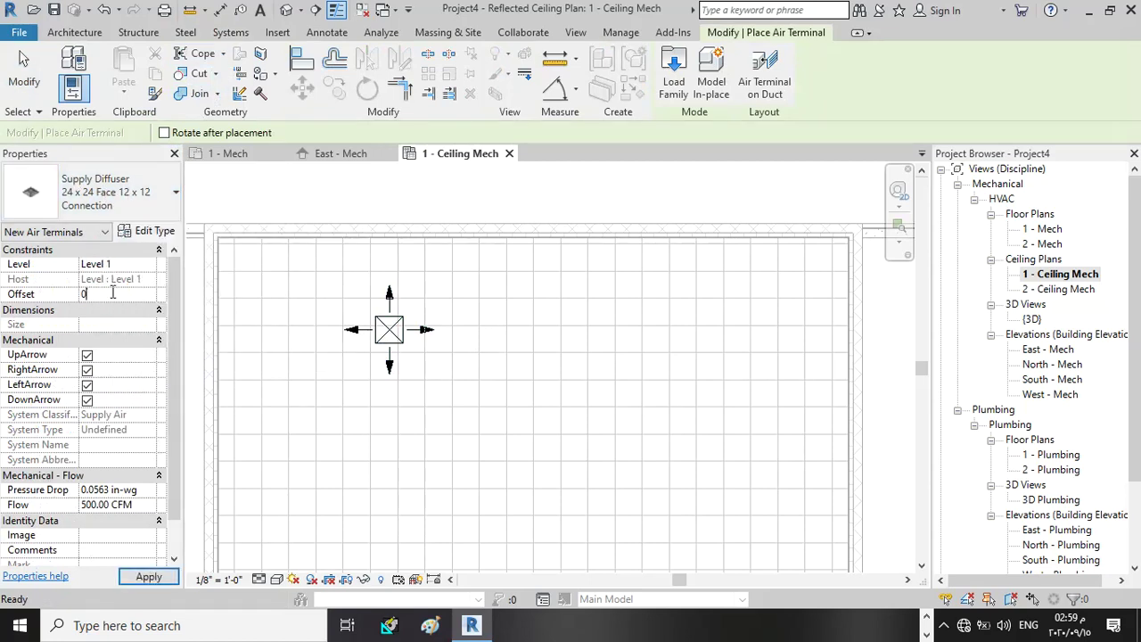
middle_click_drag(595, 321, 558, 330)
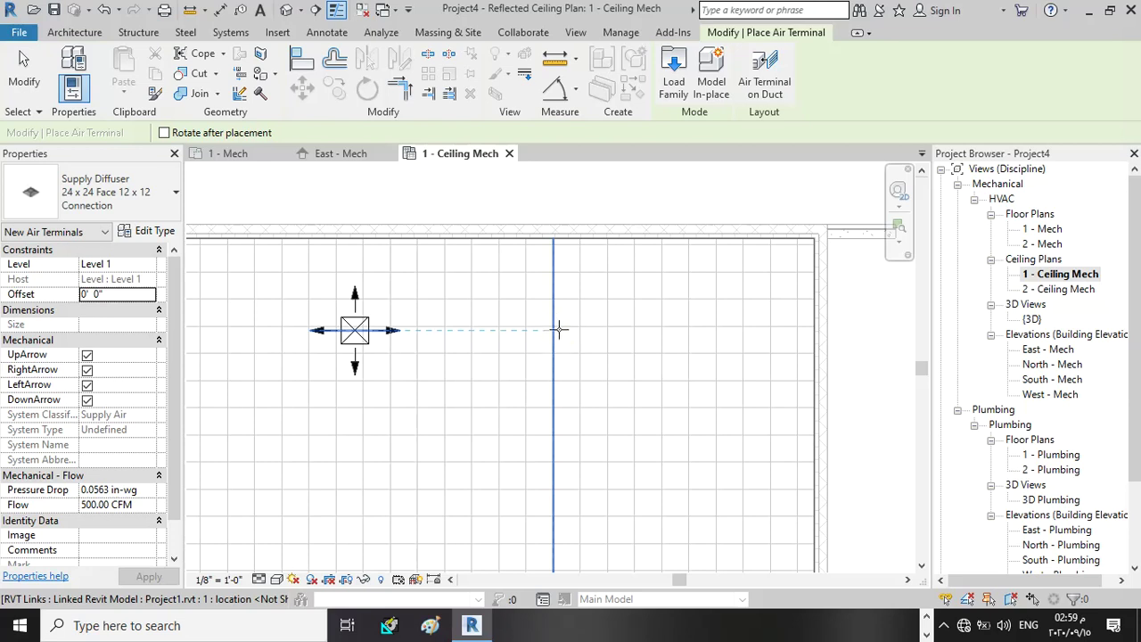
left_click(559, 329)
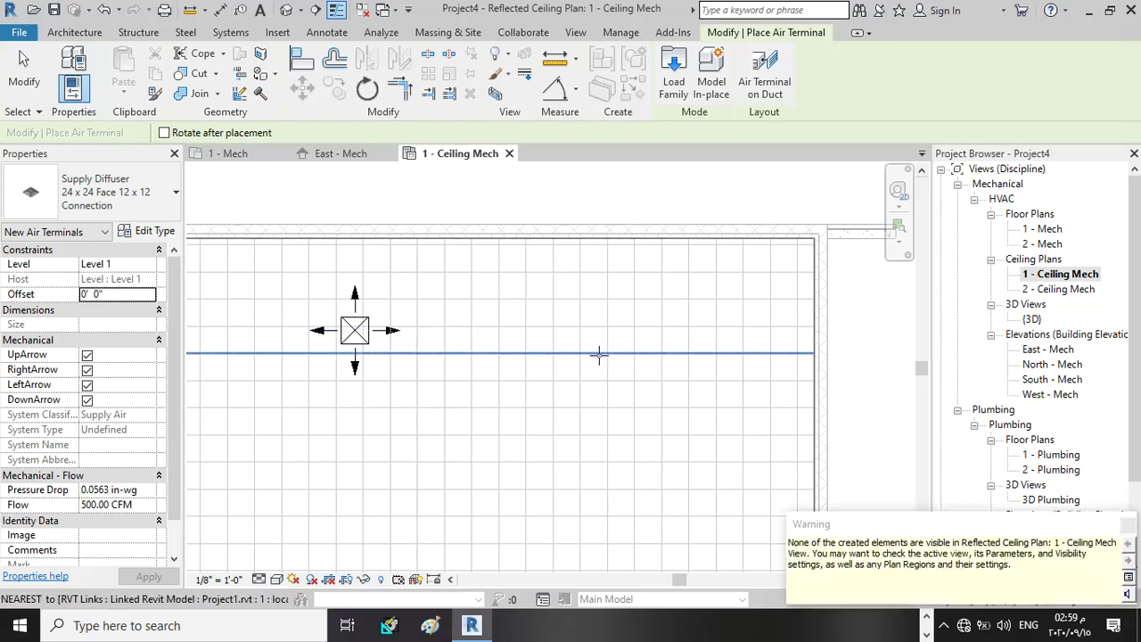
scroll(599, 354, "up", 1)
scroll(598, 354, "down", 1)
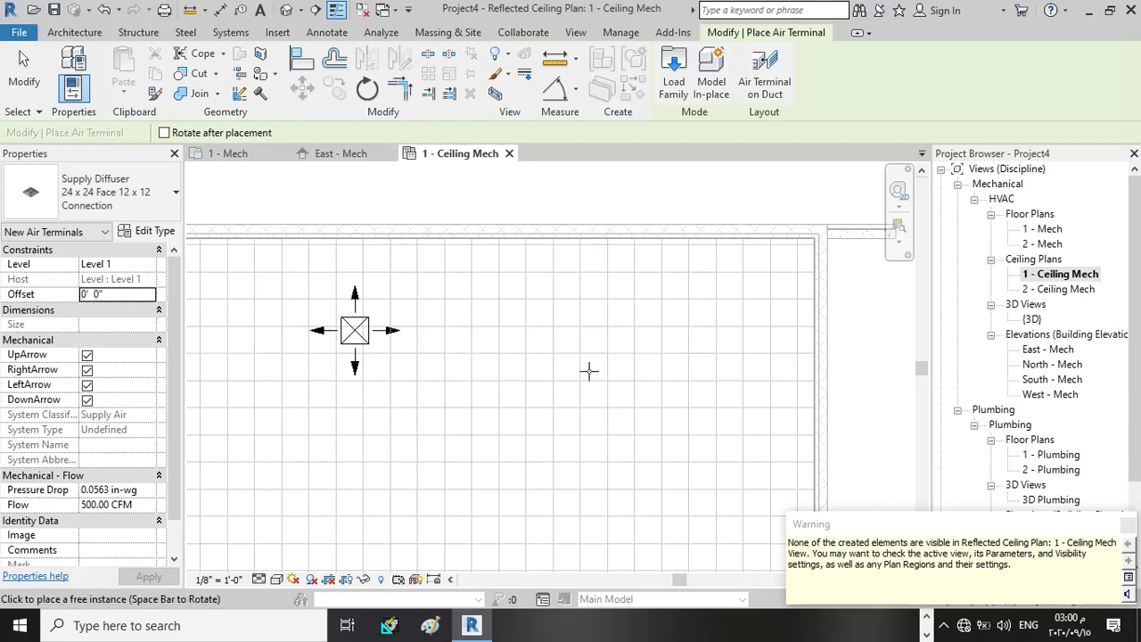
key("Escape")
key("Escape")
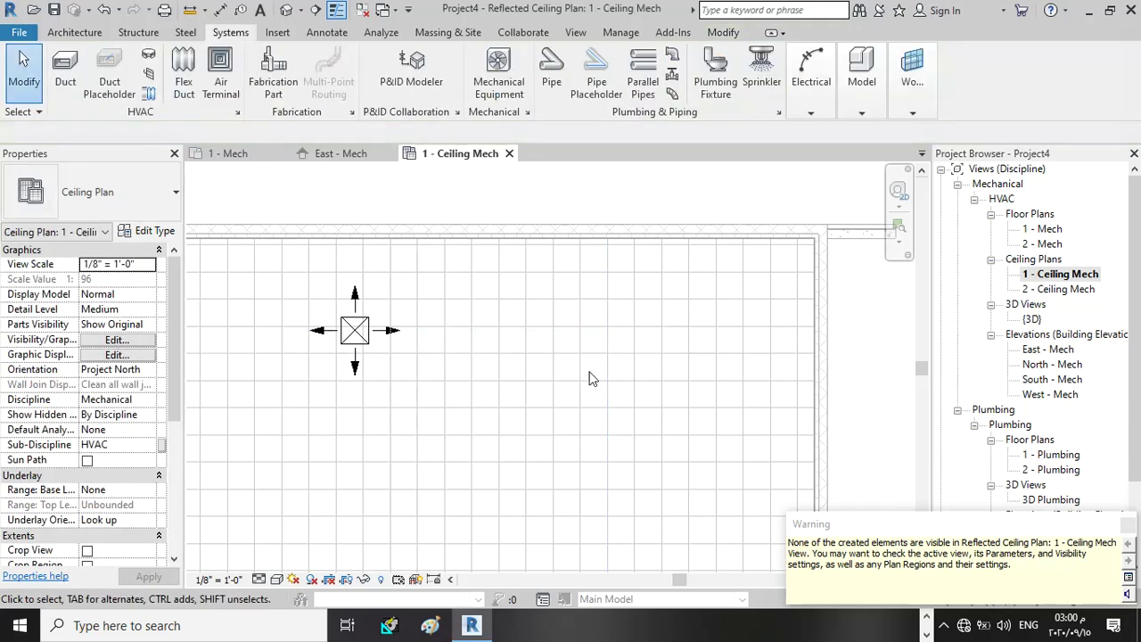
Open the default 3D view of the model
scroll(588, 379, "down", 3)
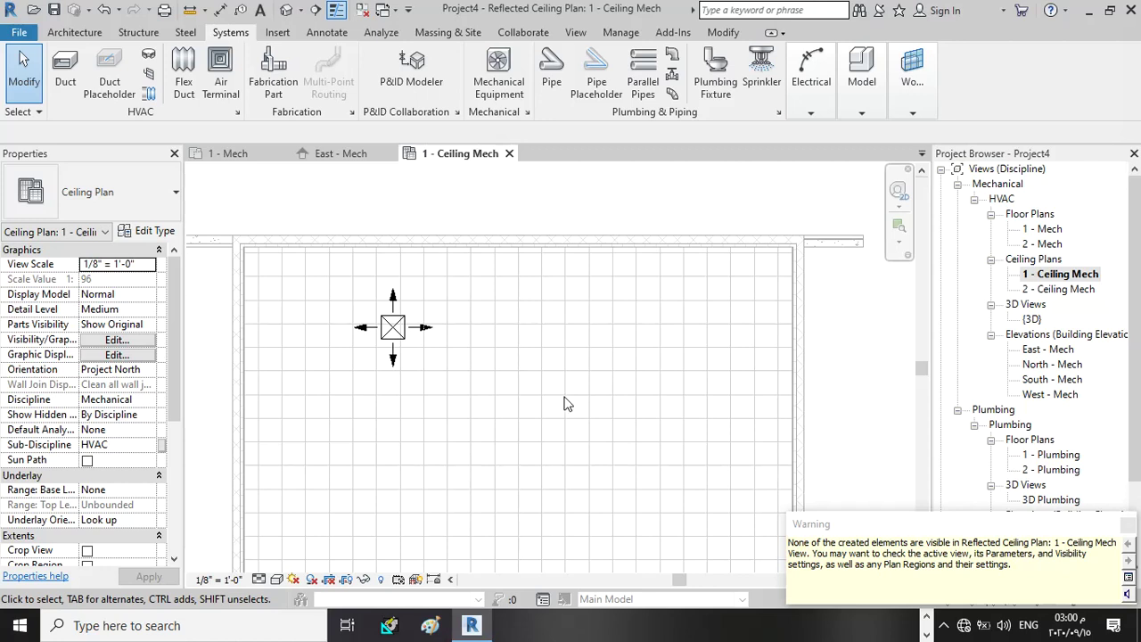
scroll(515, 321, "down", 1)
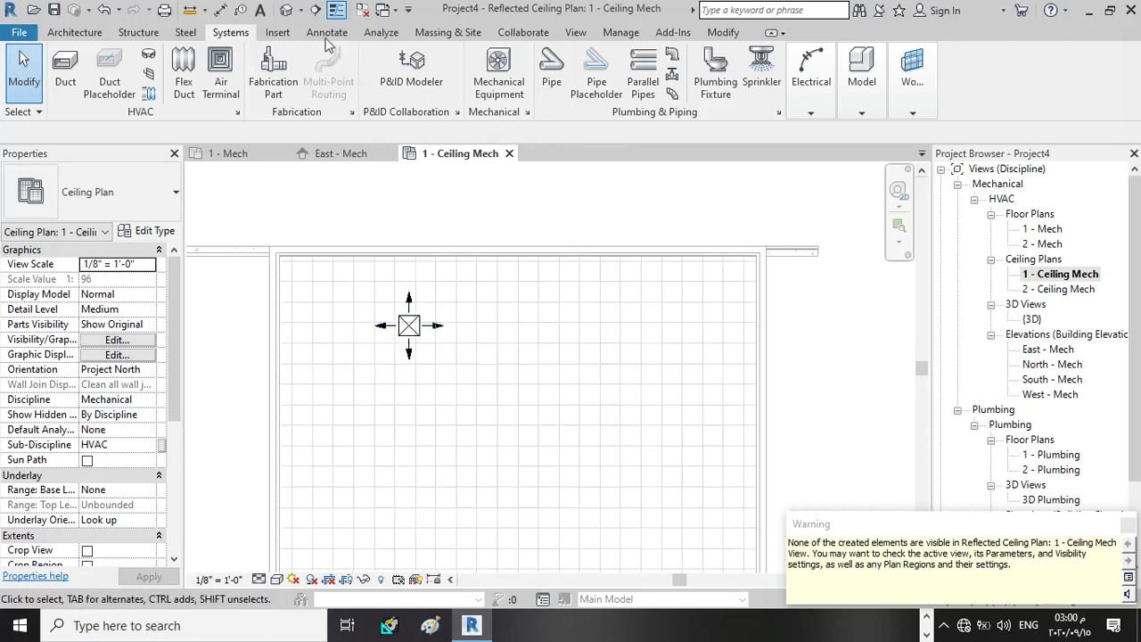
left_click(286, 10)
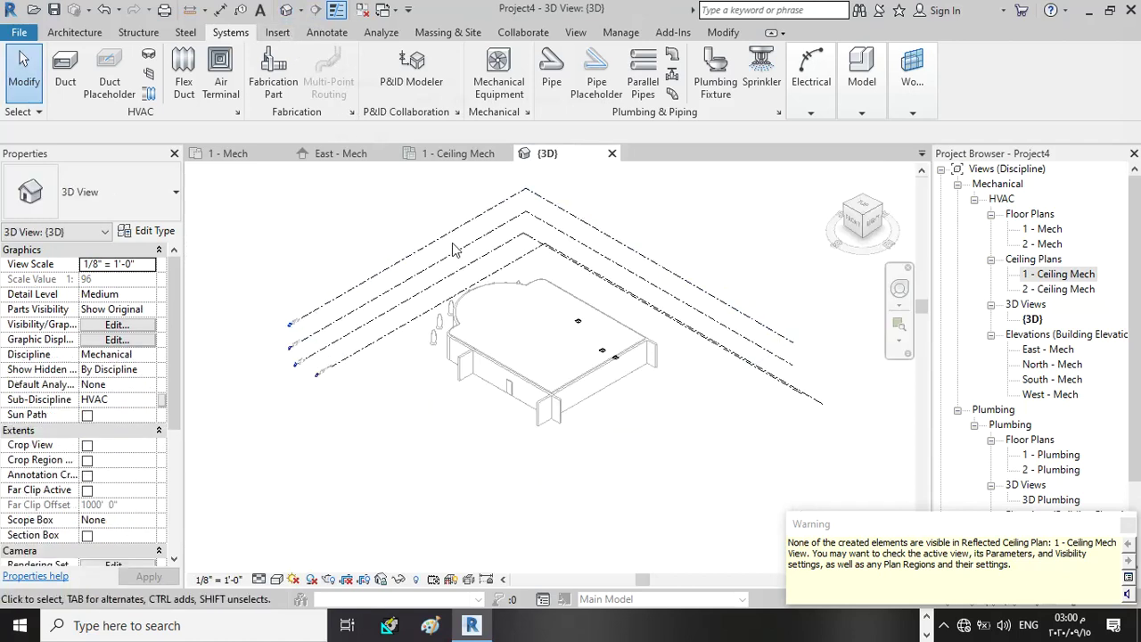
Delete the two supply diffusers placed at 0' offset, leaving only the one at 8' in the model
scroll(565, 311, "up", 5)
scroll(565, 310, "down", 3)
scroll(517, 305, "up", 3)
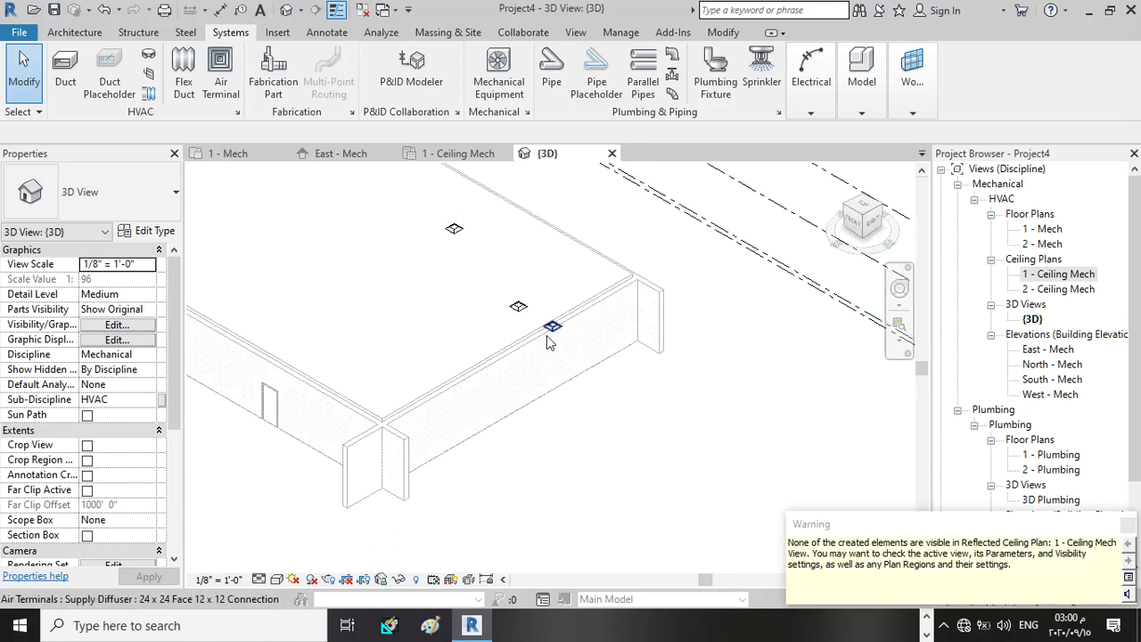
scroll(501, 285, "up", 1)
scroll(513, 299, "up", 2)
scroll(526, 311, "up", 2)
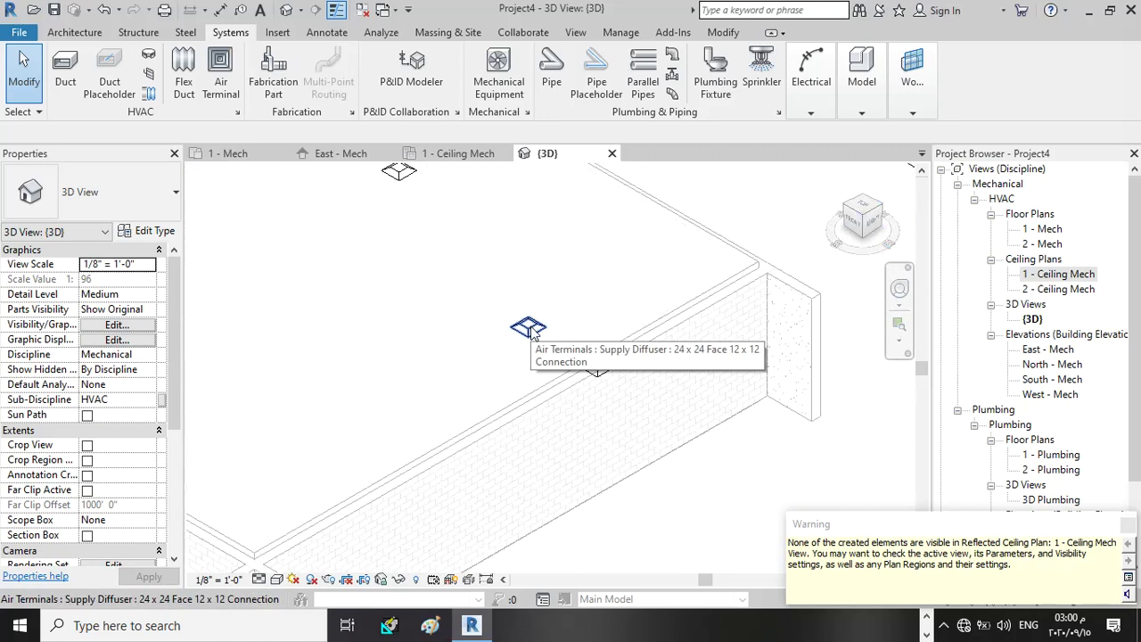
left_click(529, 329)
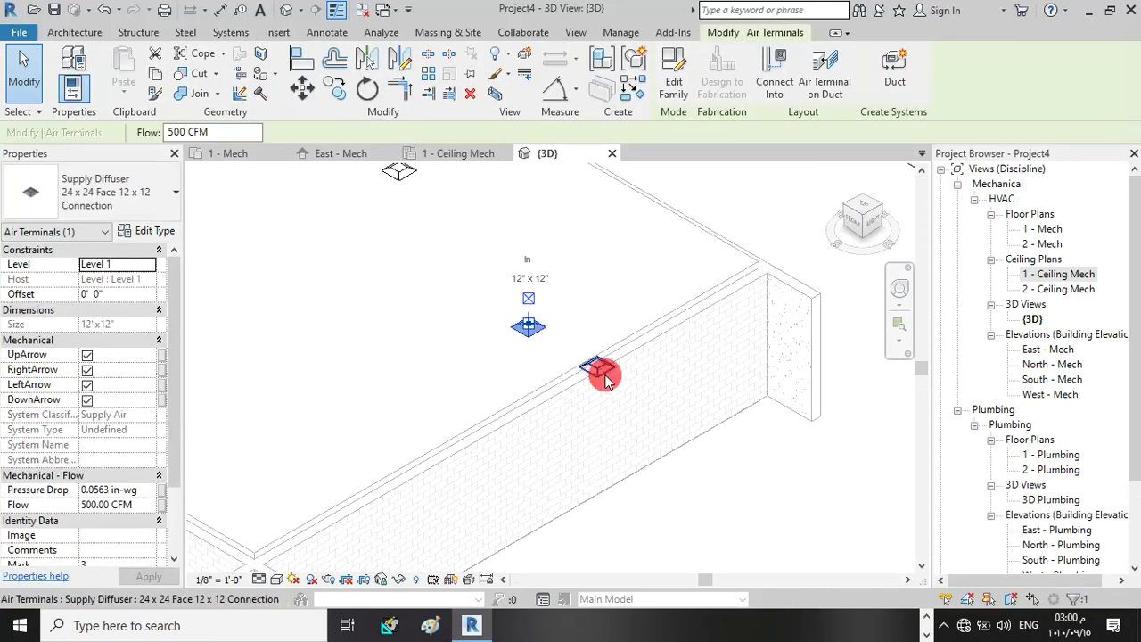
left_click(602, 373)
left_click(528, 326, "ctrl")
key("Delete")
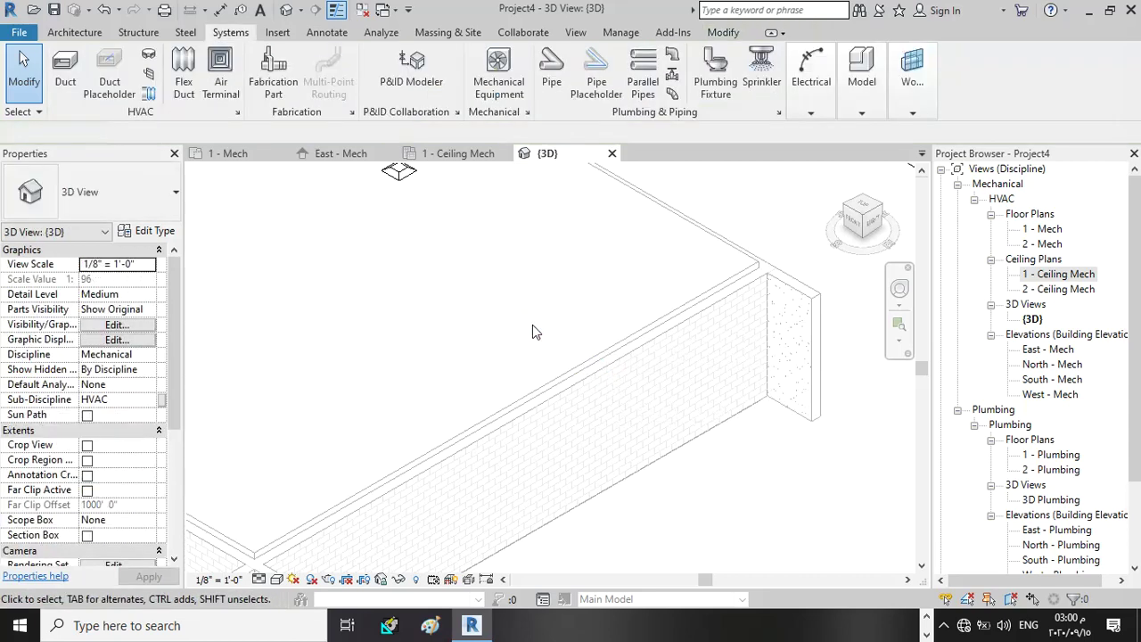
scroll(570, 366, "down", 5)
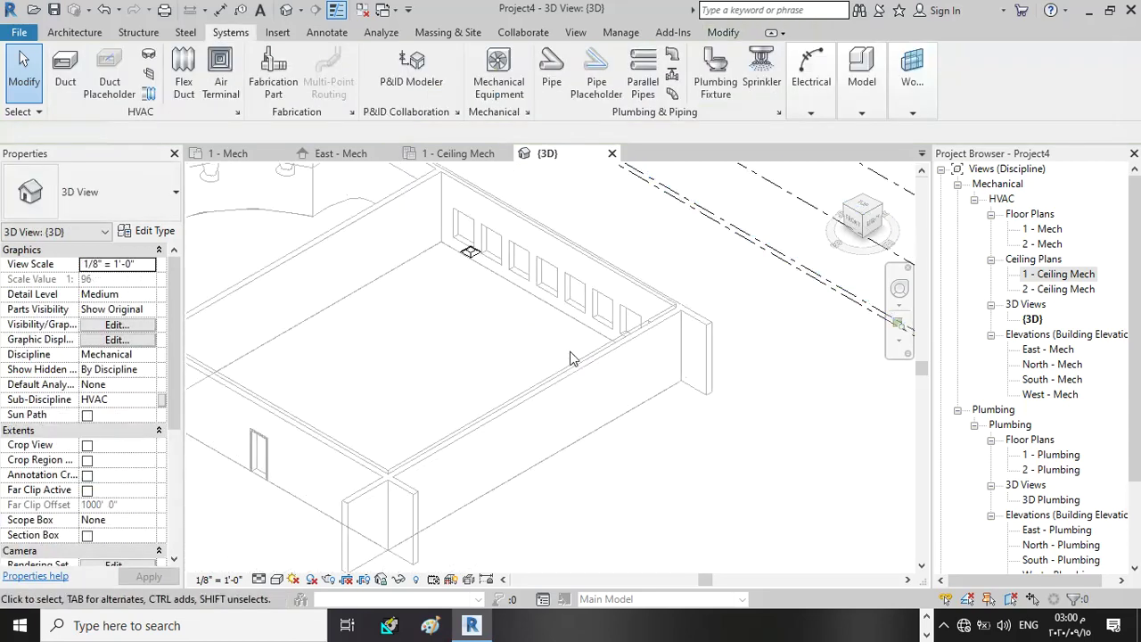
In the 1 - Ceiling Mech plan, set the existing supply diffuser's flow to 400 CFM
left_click(461, 159)
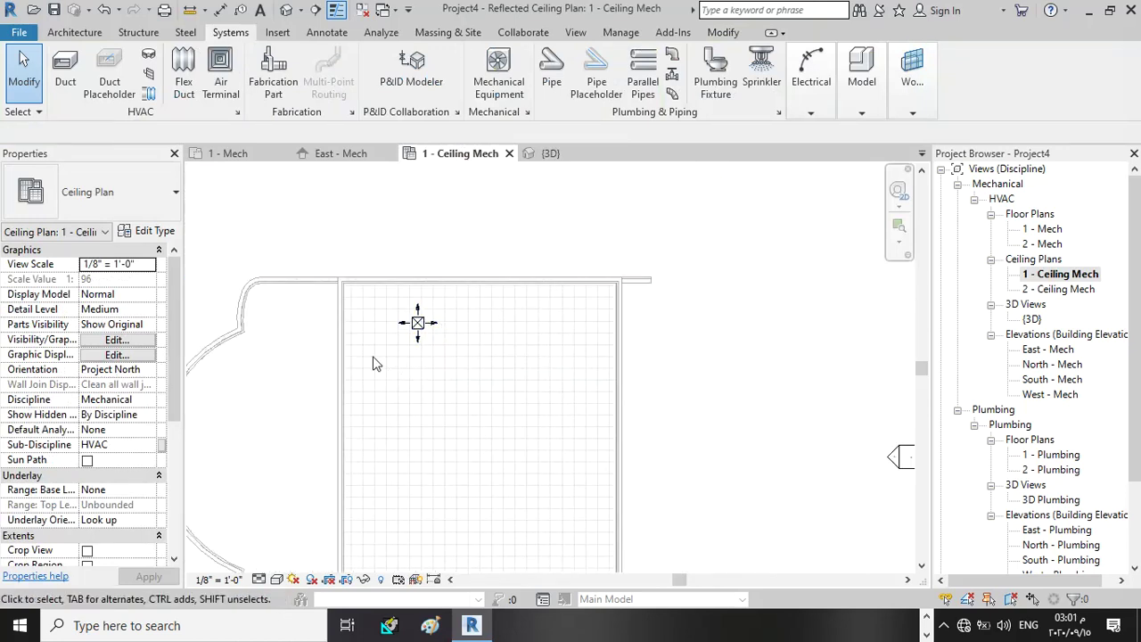
scroll(415, 375, "up", 4)
scroll(500, 271, "up", 2)
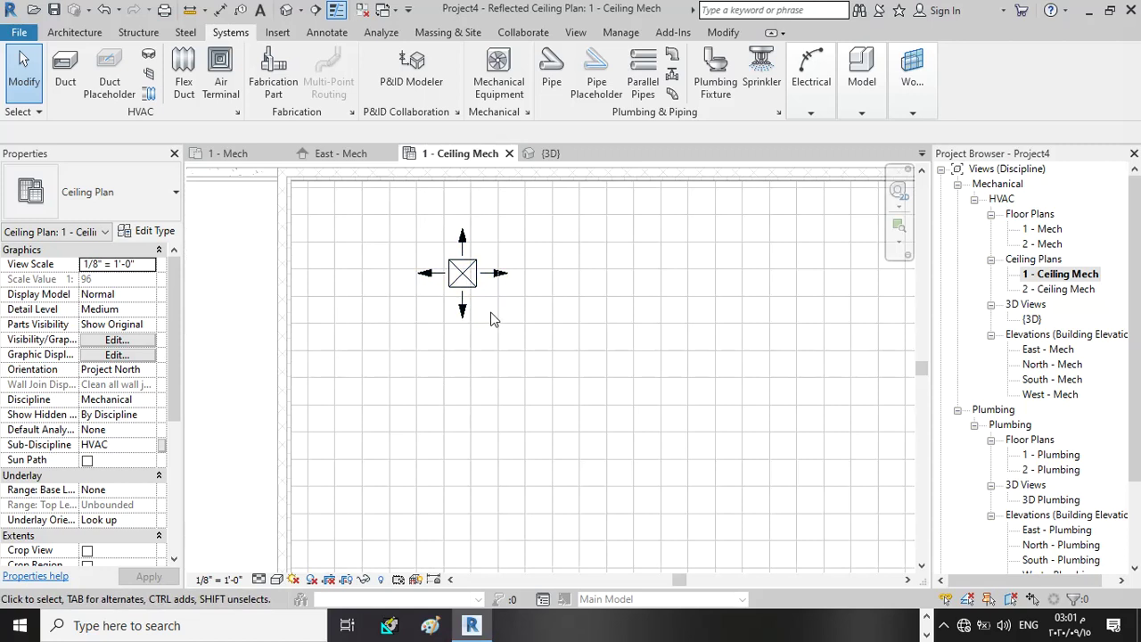
left_click(477, 299)
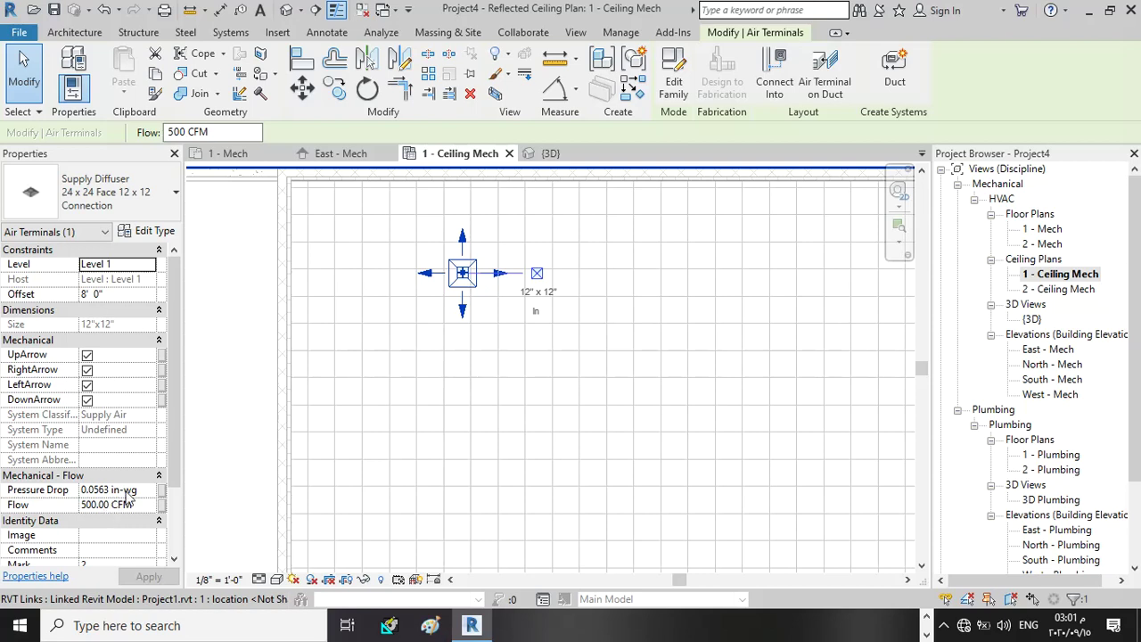
left_click(89, 506)
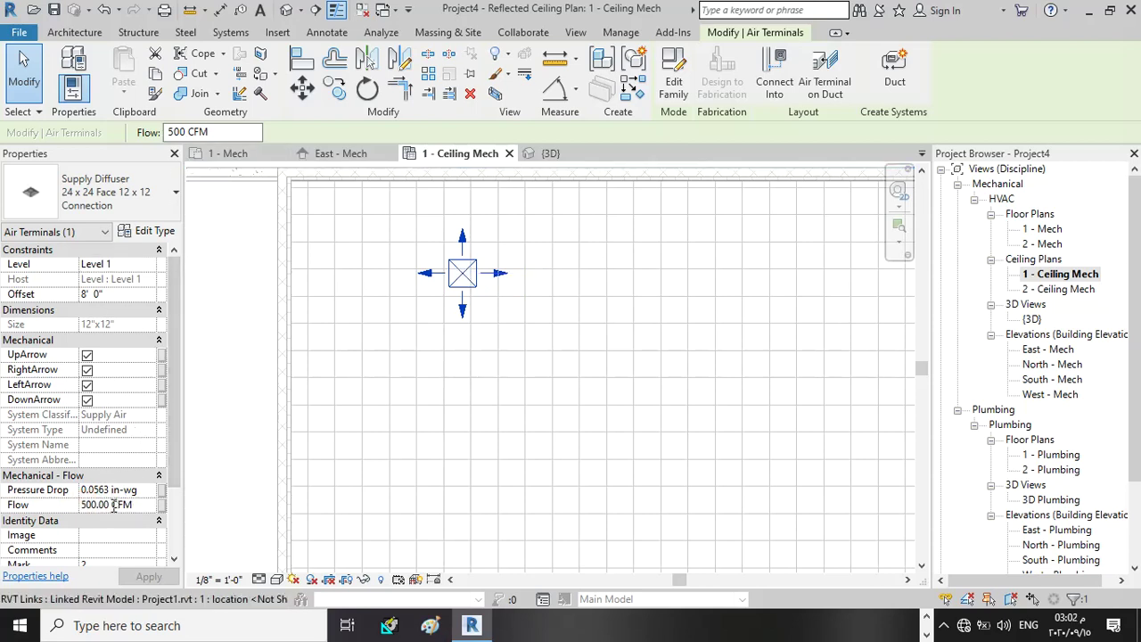
key("BackSpace")
type("4")
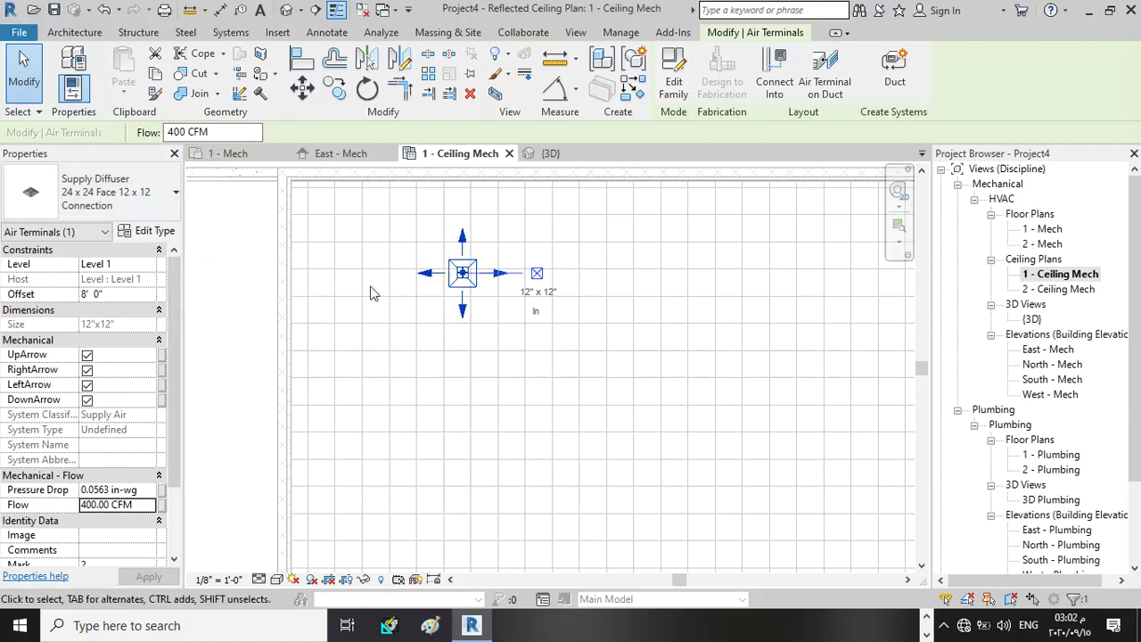
Duplicate the selected diffuser's type under the name 24 x 24 Face 10 x 10 Connection
left_click(149, 233)
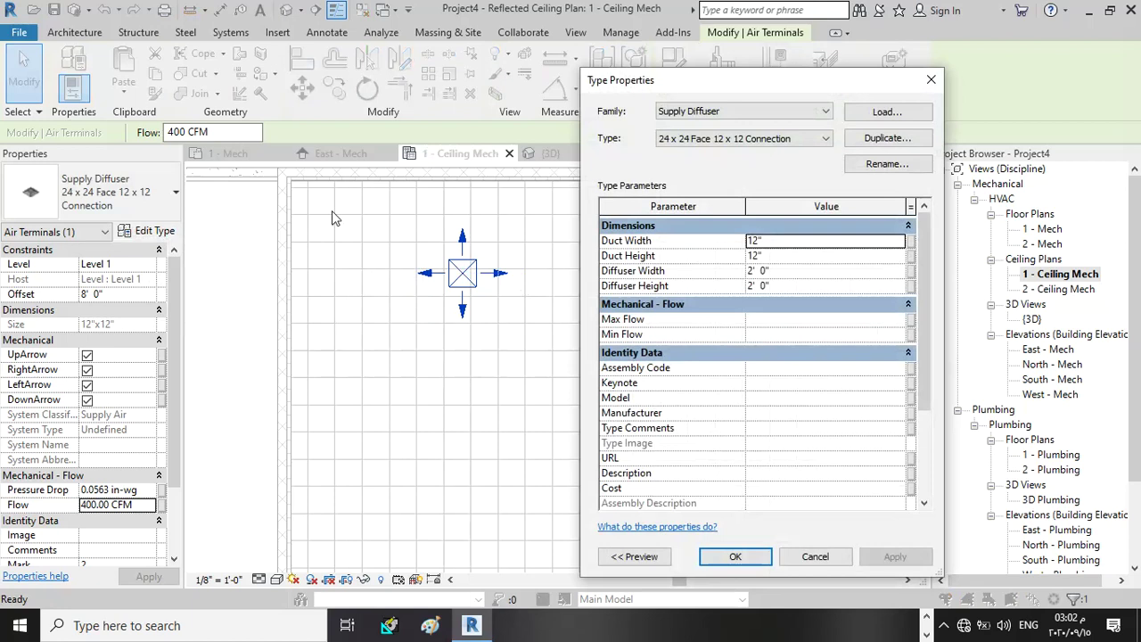
left_click(885, 140)
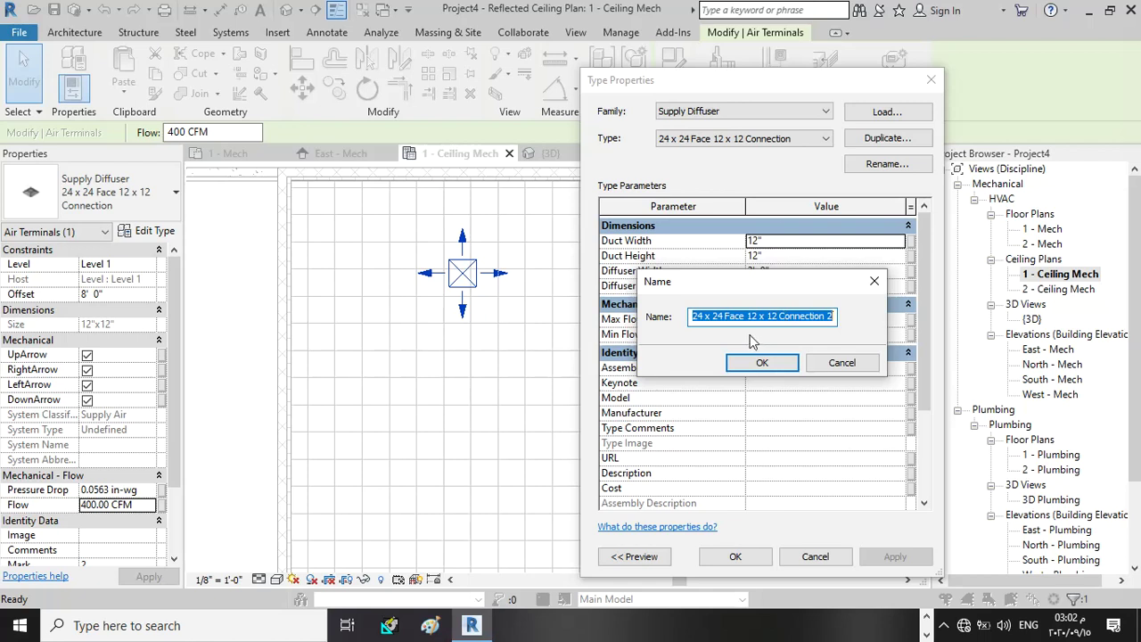
left_click(757, 313)
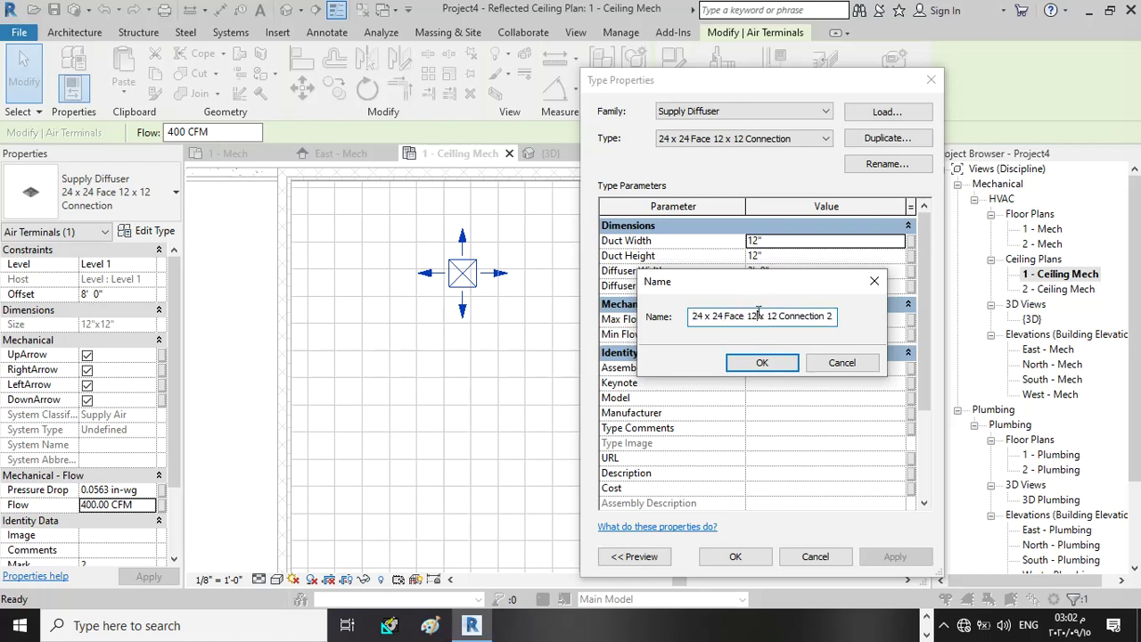
key("BackSpace")
type("0")
key("BackSpace")
type("0")
left_click(756, 359)
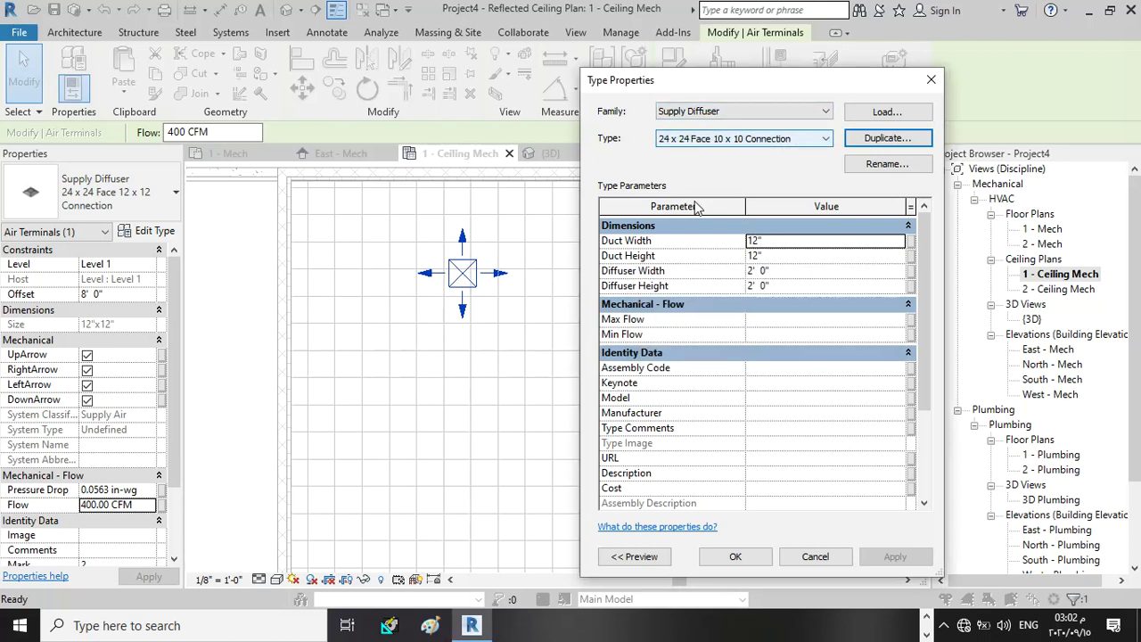
Set the new diffuser type's Duct Width and Duct Height to 10" and apply it to the selected diffuser
left_click(770, 231)
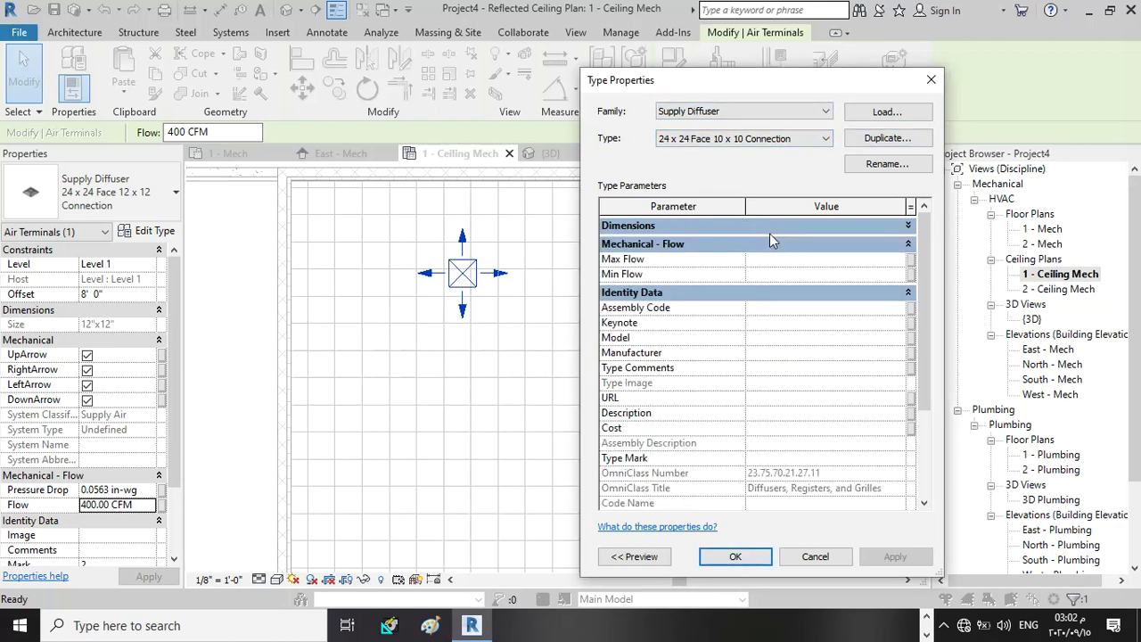
left_click(907, 226)
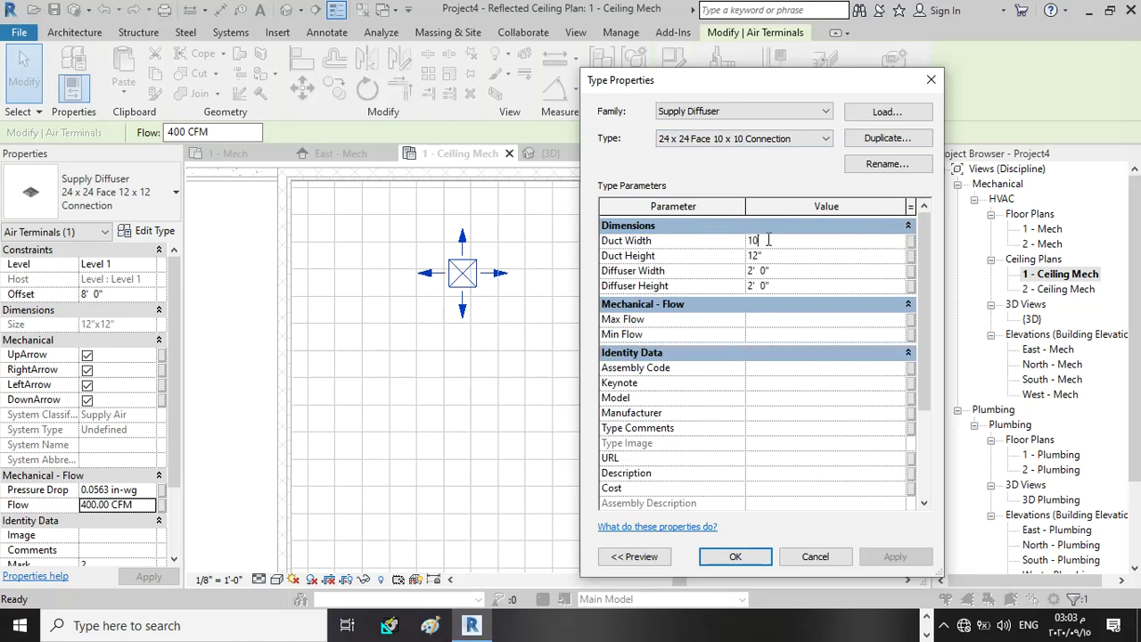
left_click(775, 256)
left_click(736, 555)
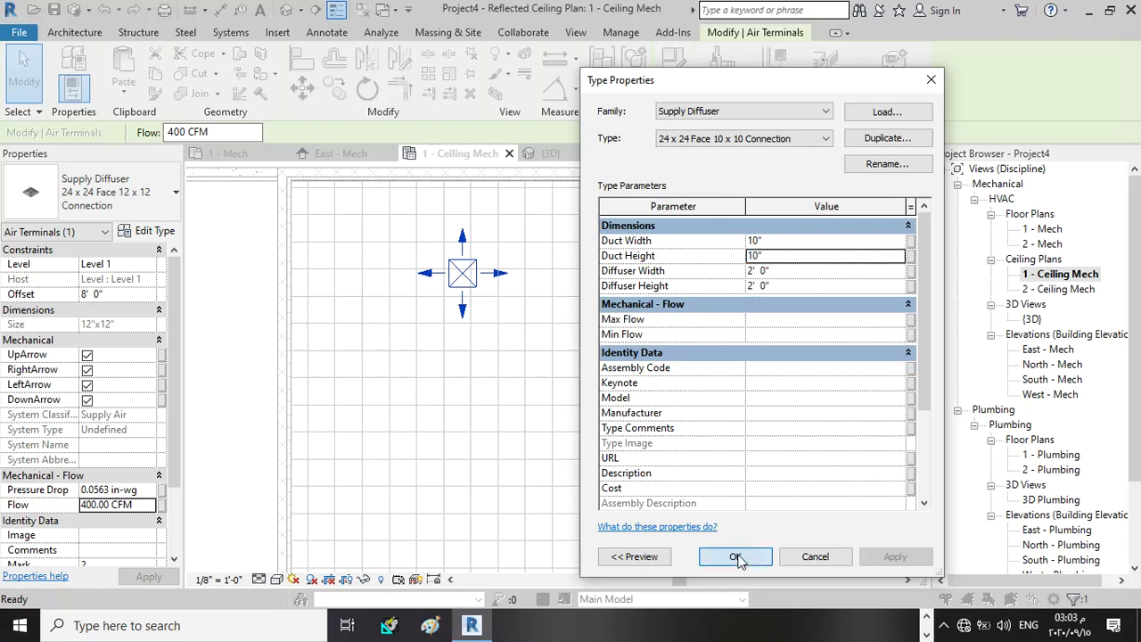
scroll(559, 303, "up", 2)
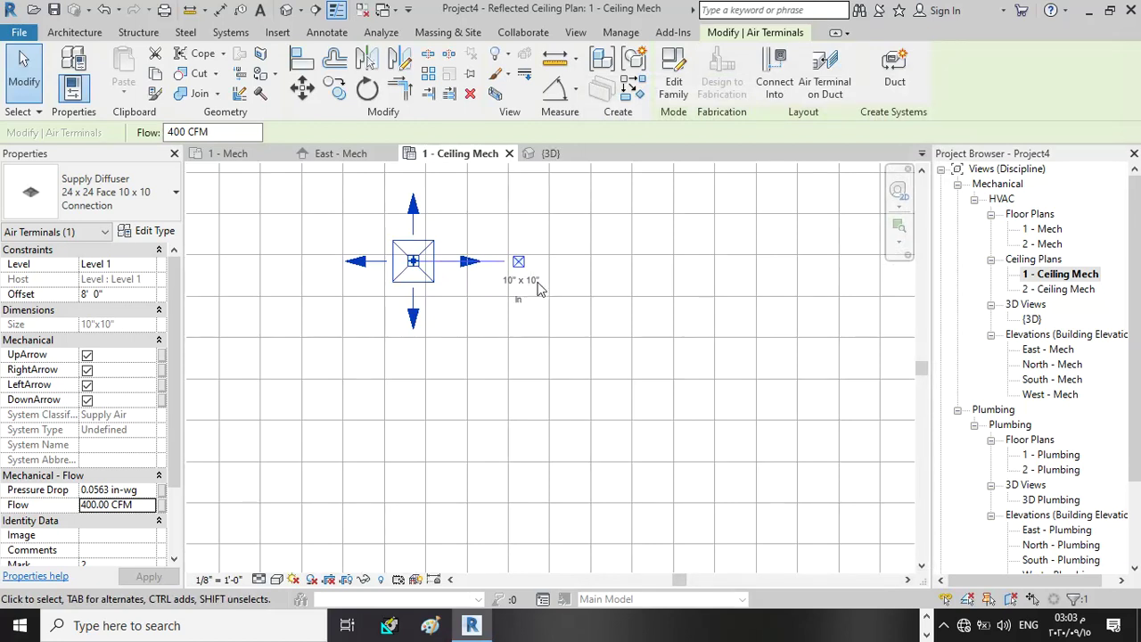
scroll(520, 297, "down", 2)
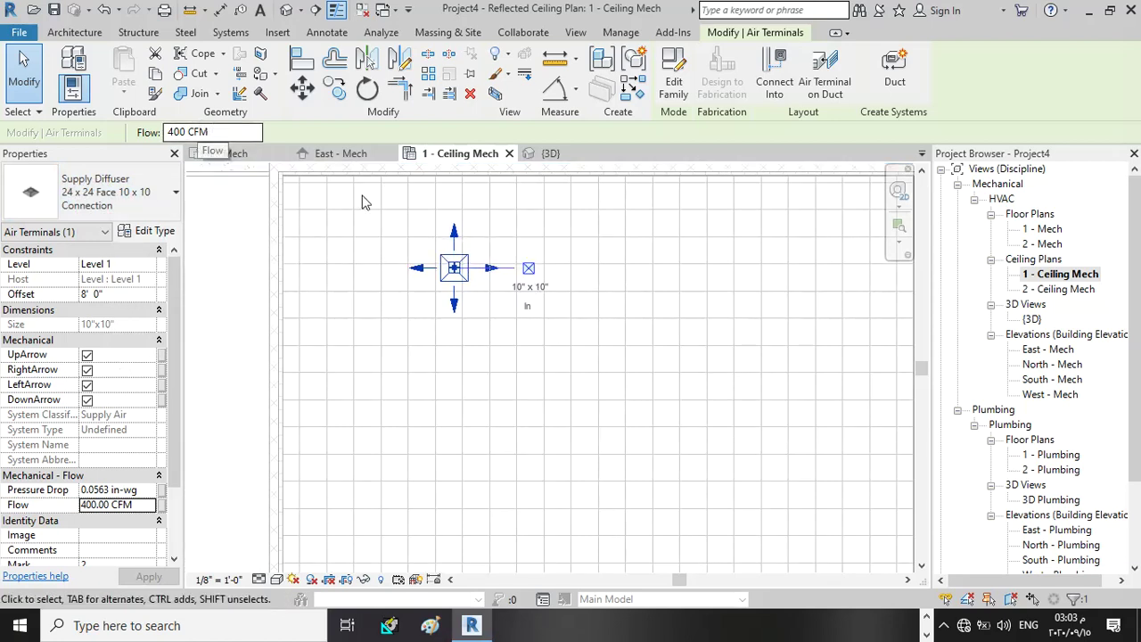
Set up a new air terminal of type 24 x 24 Face 10 x 10 Connection with 8' offset and 400 CFM flow
left_click(364, 321)
scroll(491, 246, "up", 1)
scroll(485, 246, "down", 1)
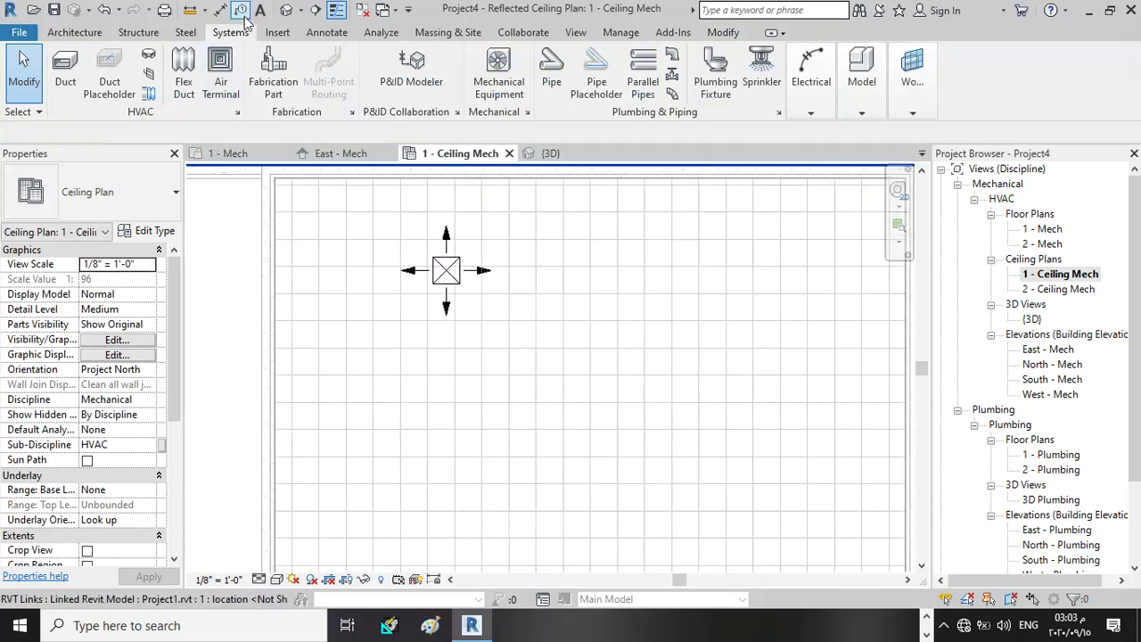
left_click(220, 69)
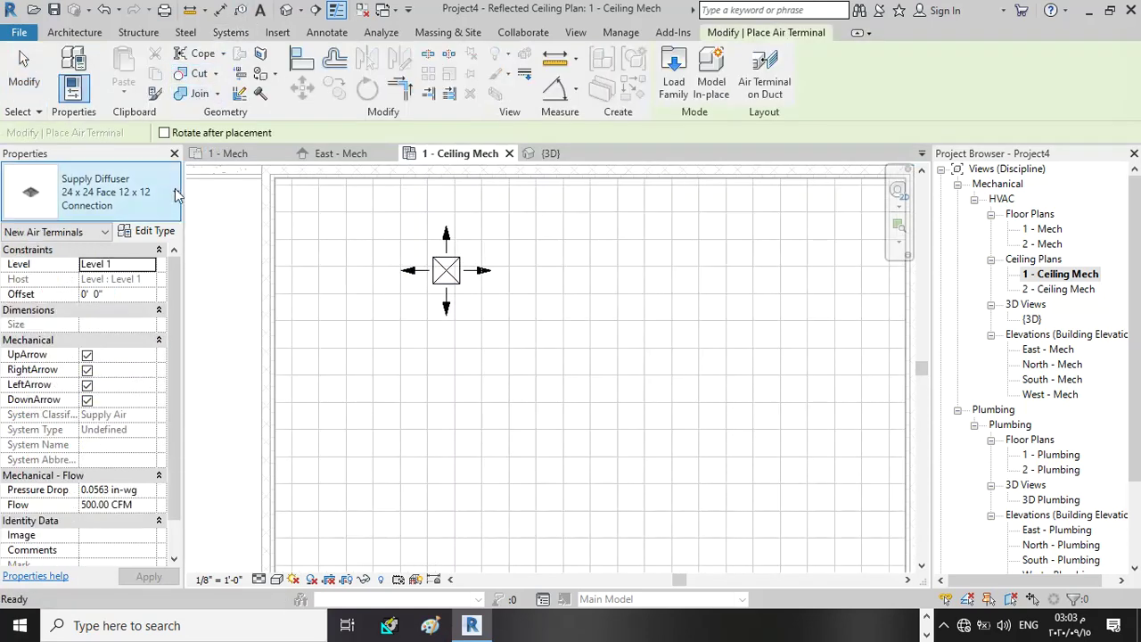
left_click(175, 193)
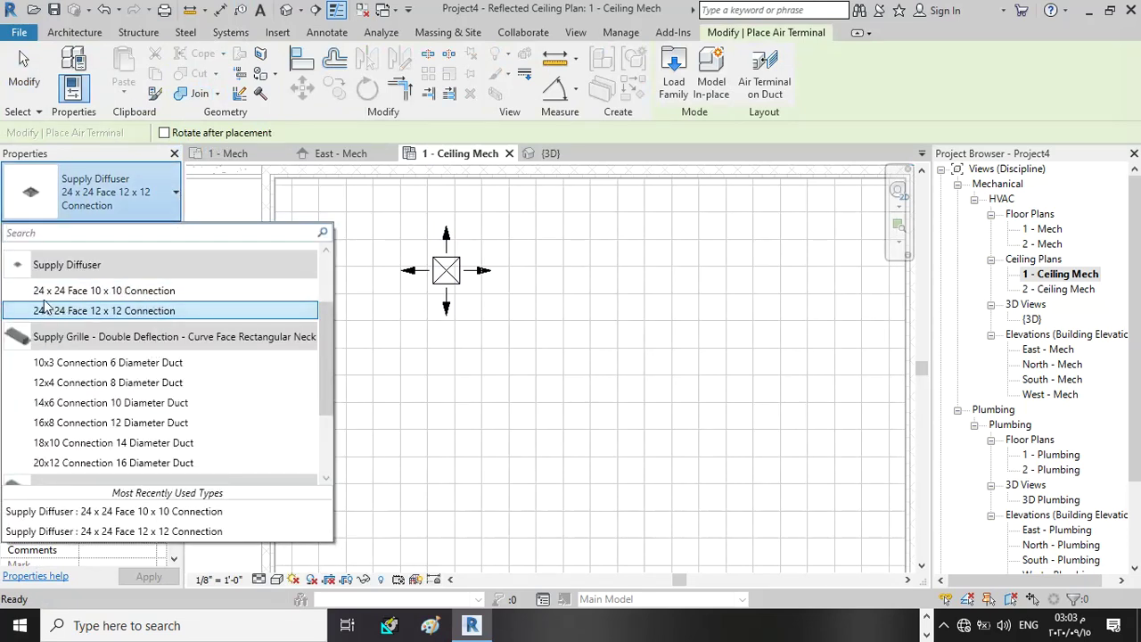
left_click(116, 291)
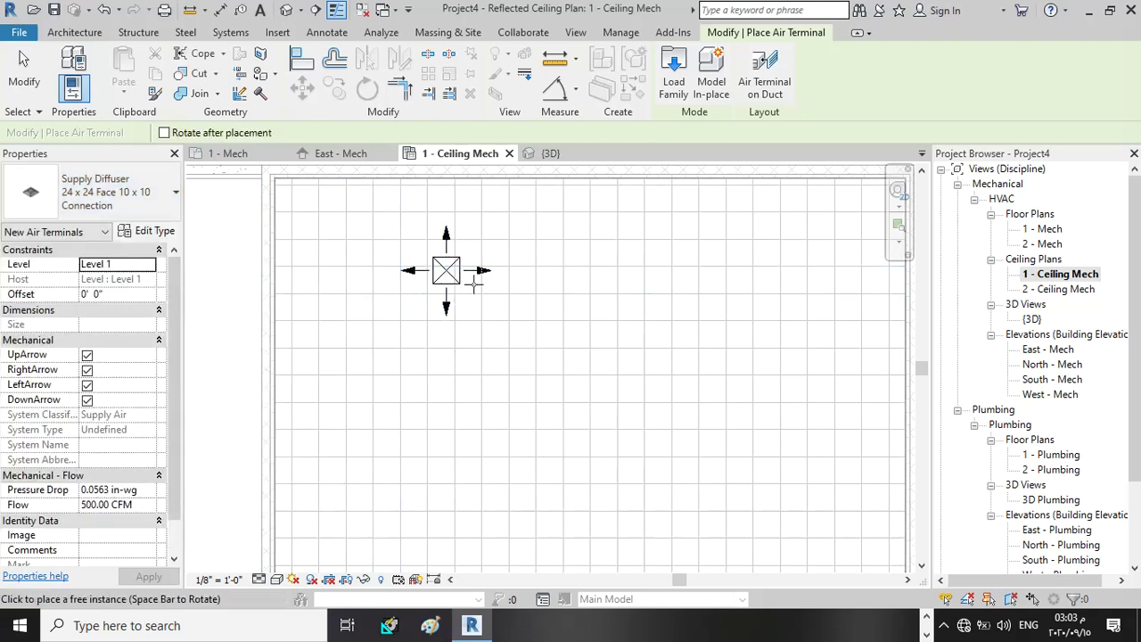
left_click(134, 294)
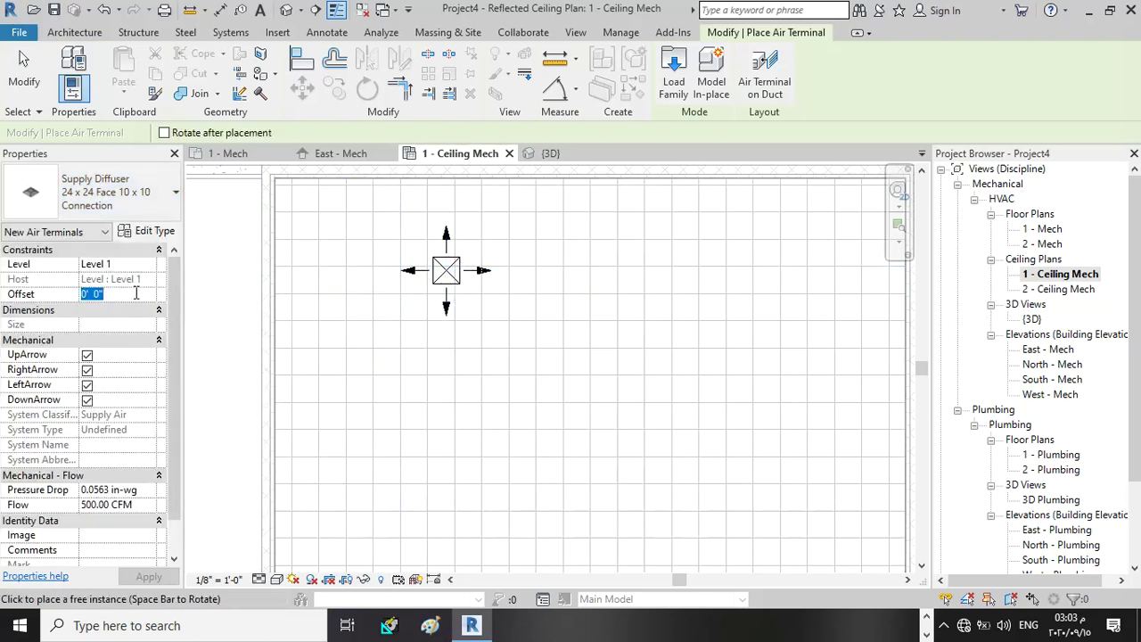
type("8")
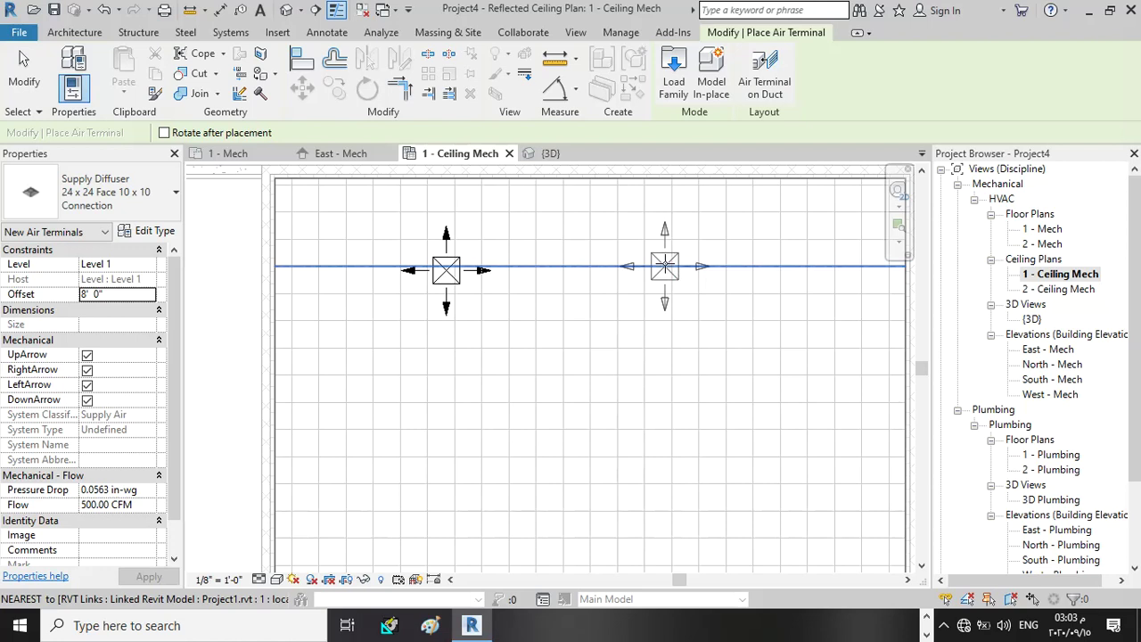
scroll(664, 266, "up", 1)
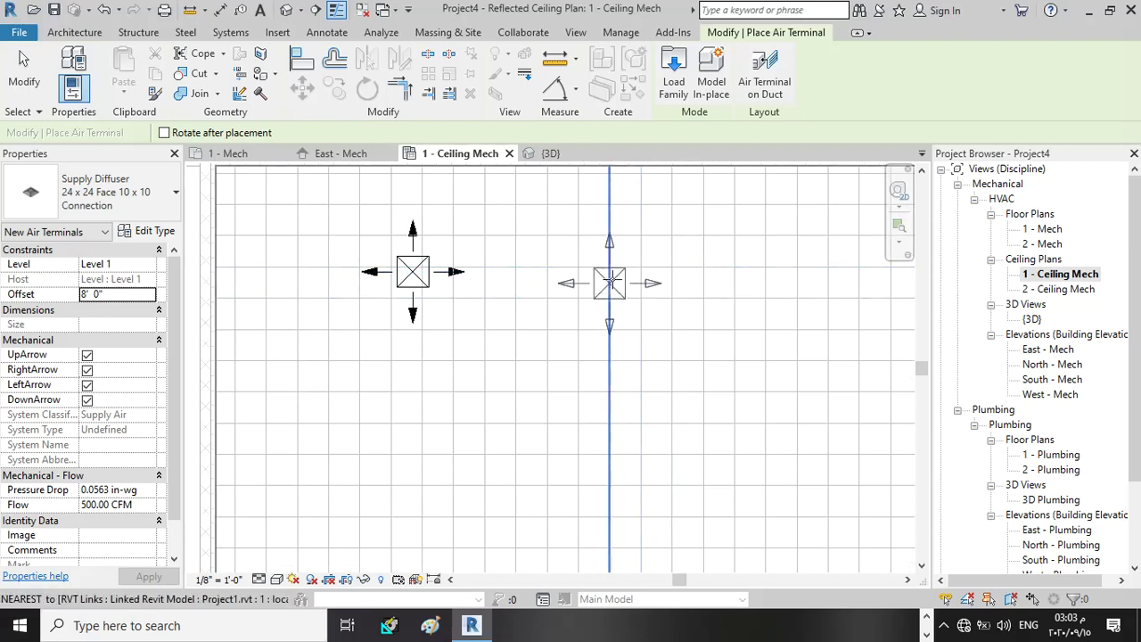
left_click(85, 505)
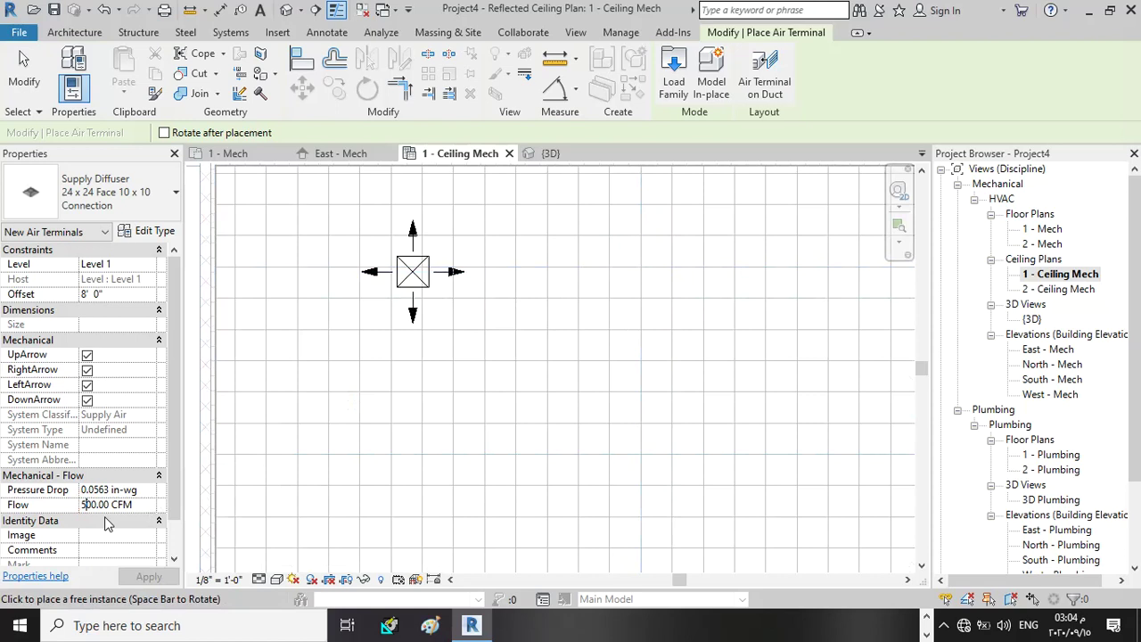
key("BackSpace")
type("4")
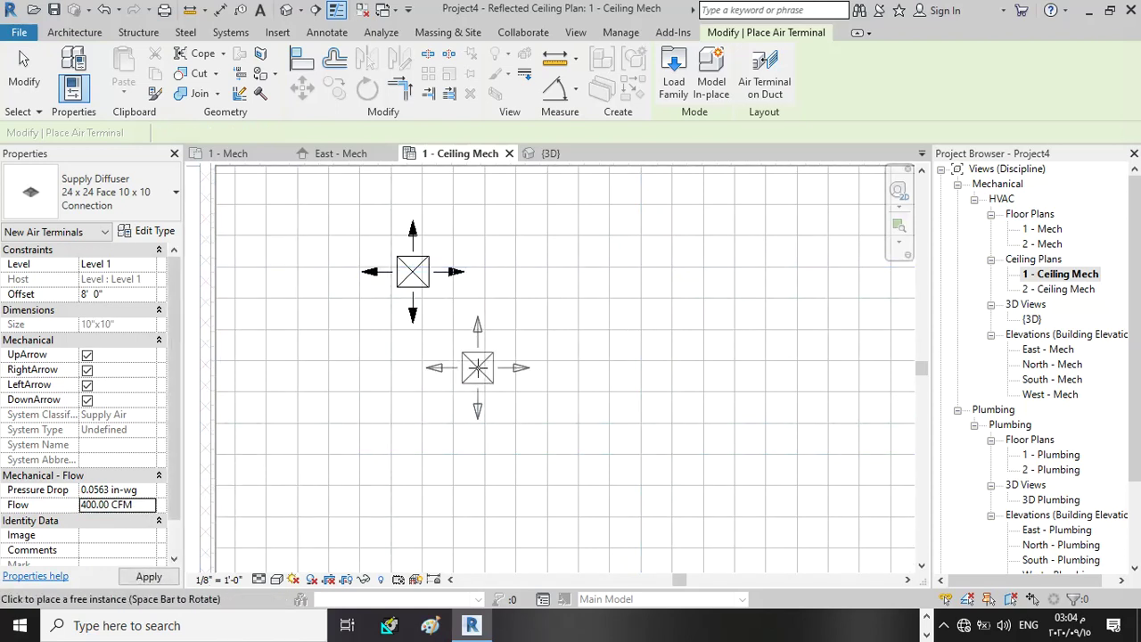
Place two supply diffusers to the right of the existing one, aligned with it in a horizontal row
scroll(460, 381, "down", 2)
scroll(611, 291, "up", 2)
left_click(603, 306)
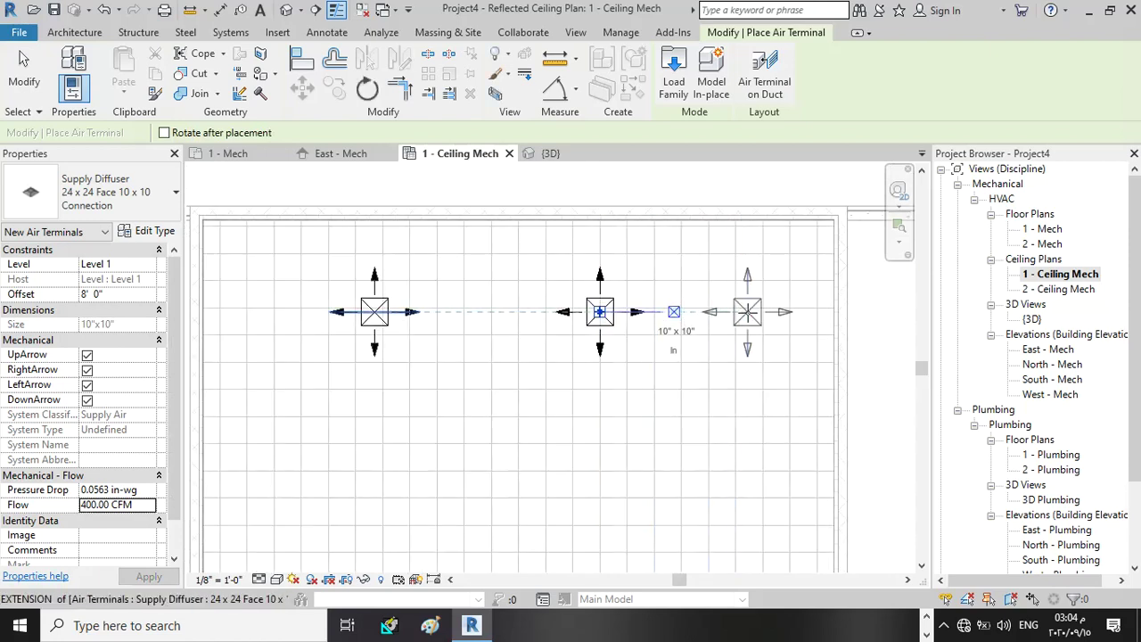
left_click(745, 312)
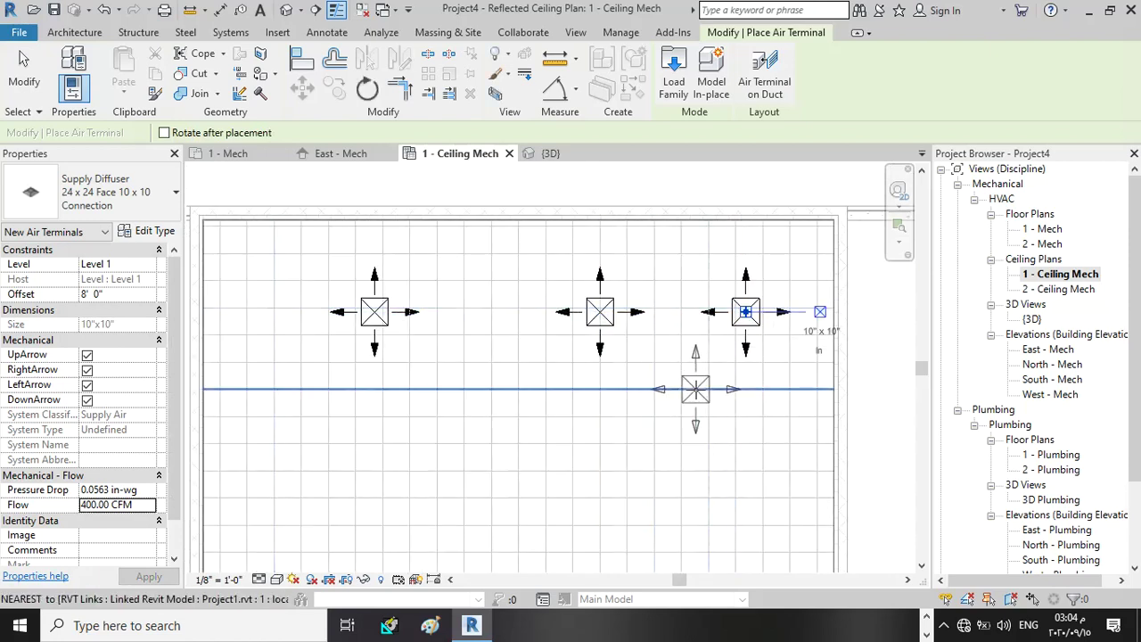
key("Escape")
key("Escape")
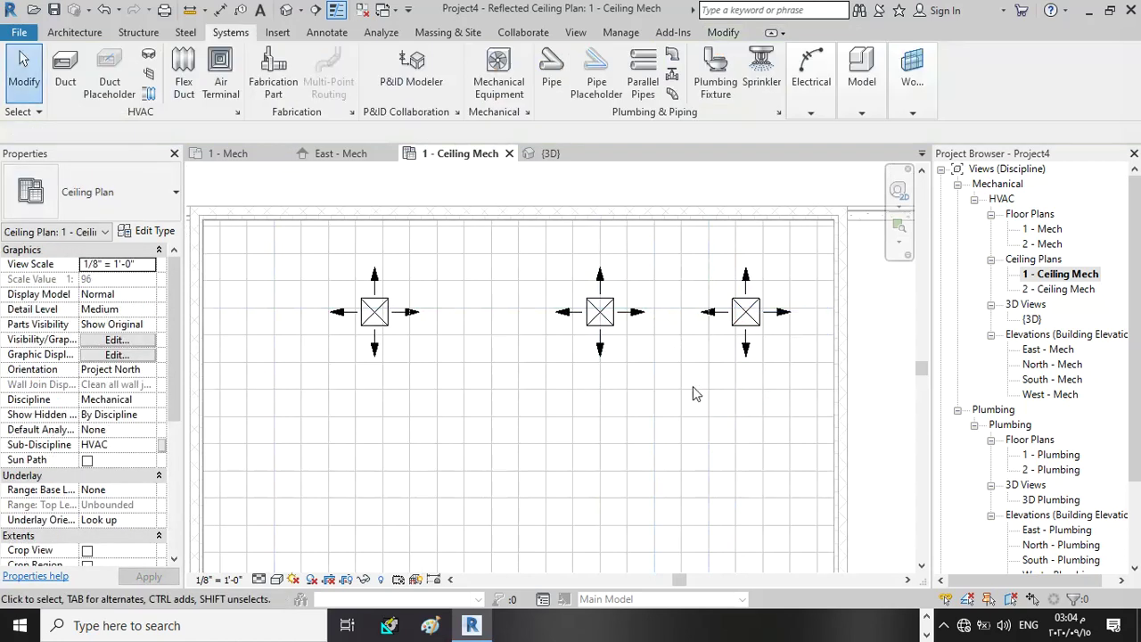
Copy the row of three supply diffusers downward to form a second row in the room
left_click(745, 350)
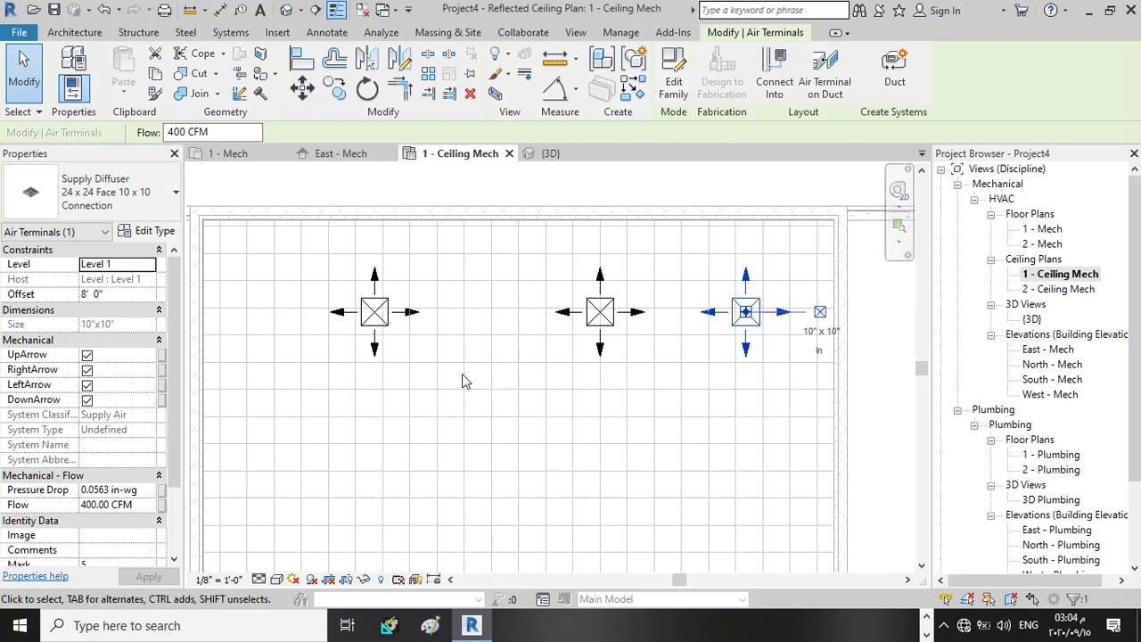
scroll(485, 348, "down", 2)
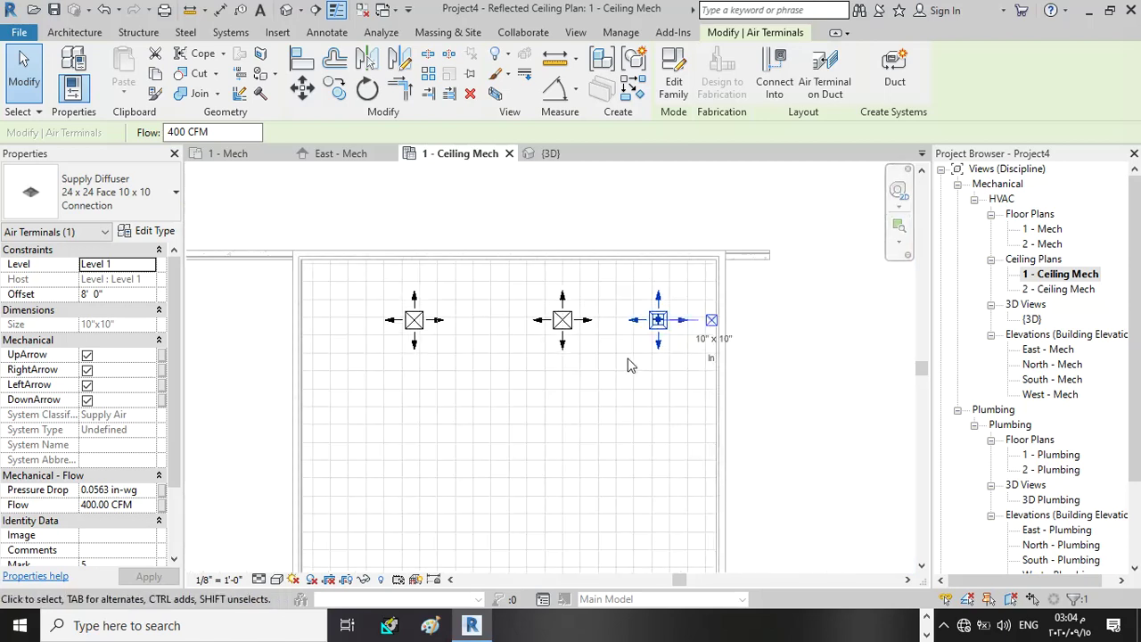
scroll(629, 359, "up", 2)
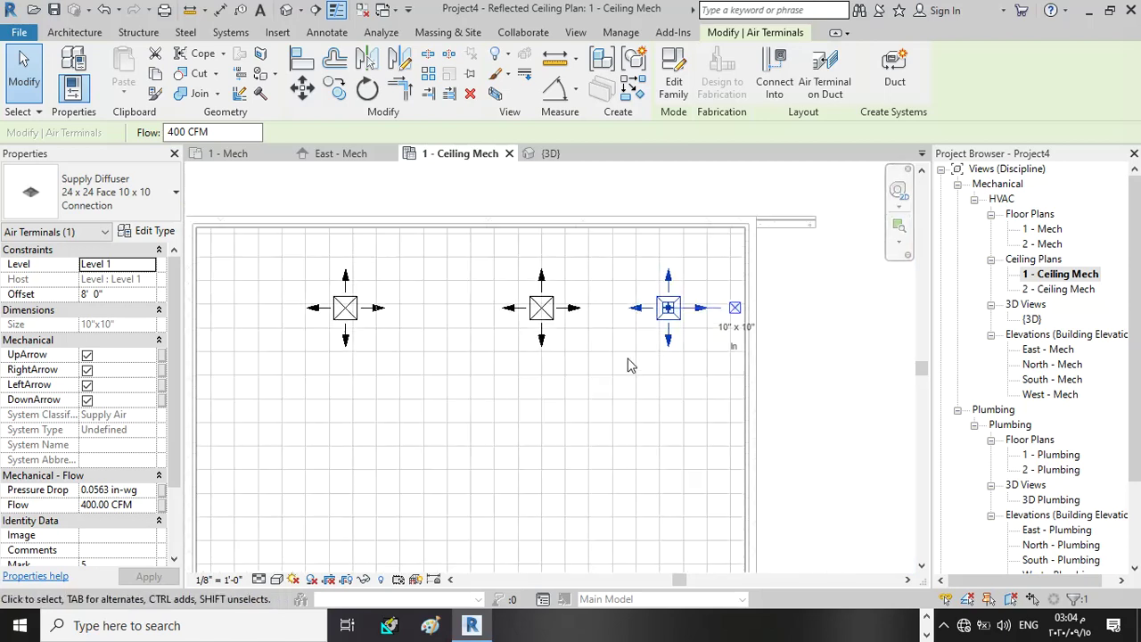
left_click(556, 326, "ctrl")
left_click(356, 318, "ctrl")
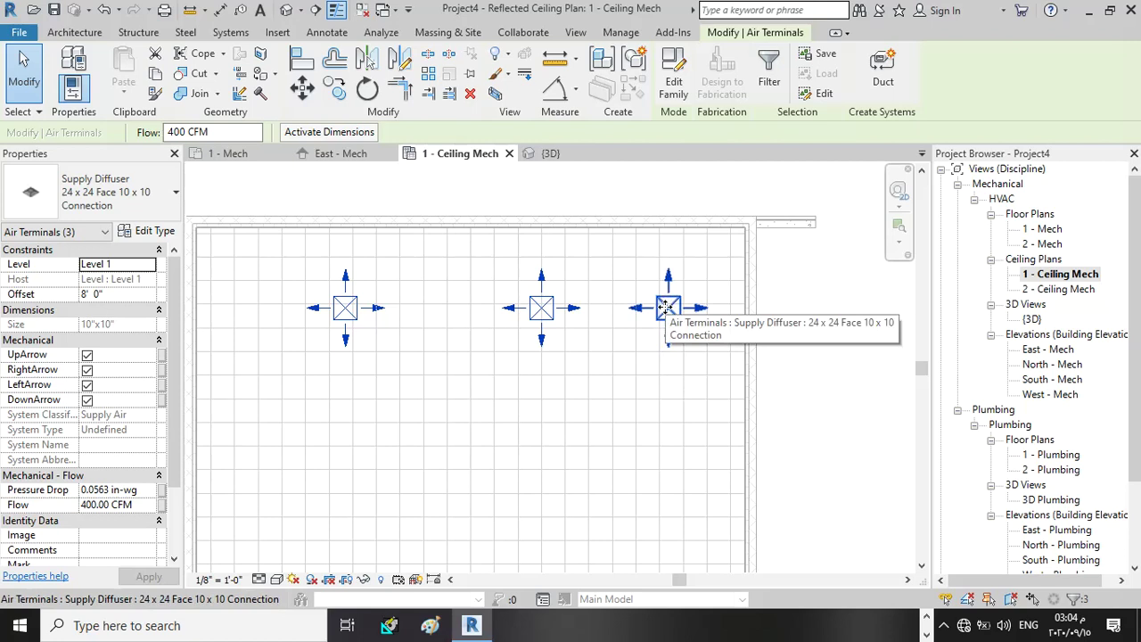
left_click_drag(665, 307, 650, 505)
scroll(655, 492, "down", 3)
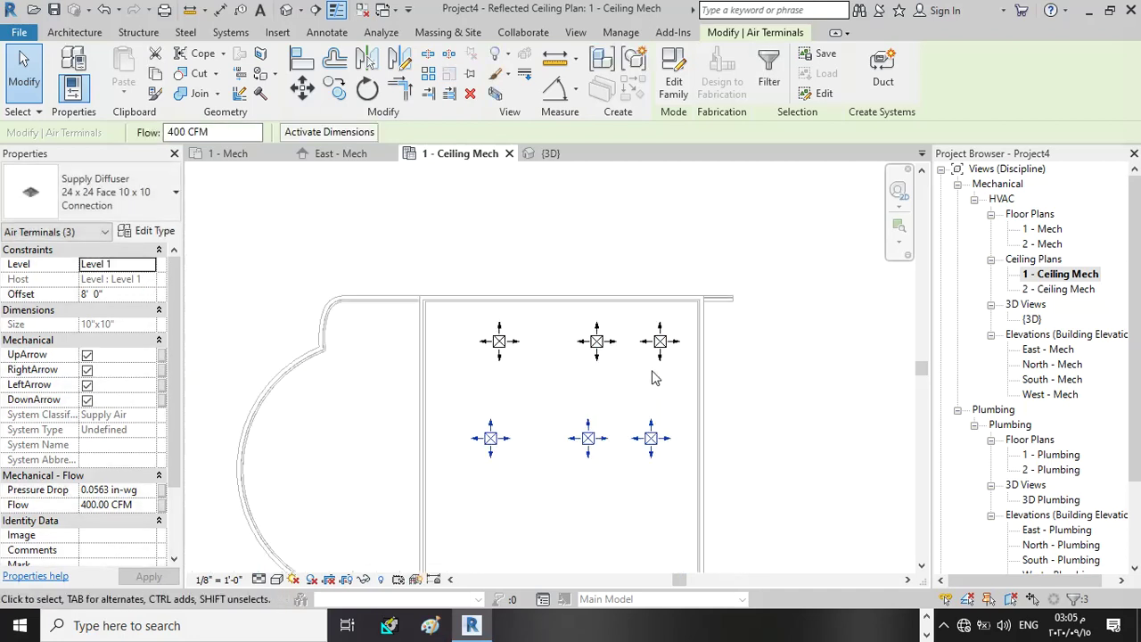
Copy the second row of diffusers straight down to form a third row near the room's lower wall
scroll(656, 485, "down", 4)
scroll(644, 491, "up", 5)
scroll(647, 497, "up", 1)
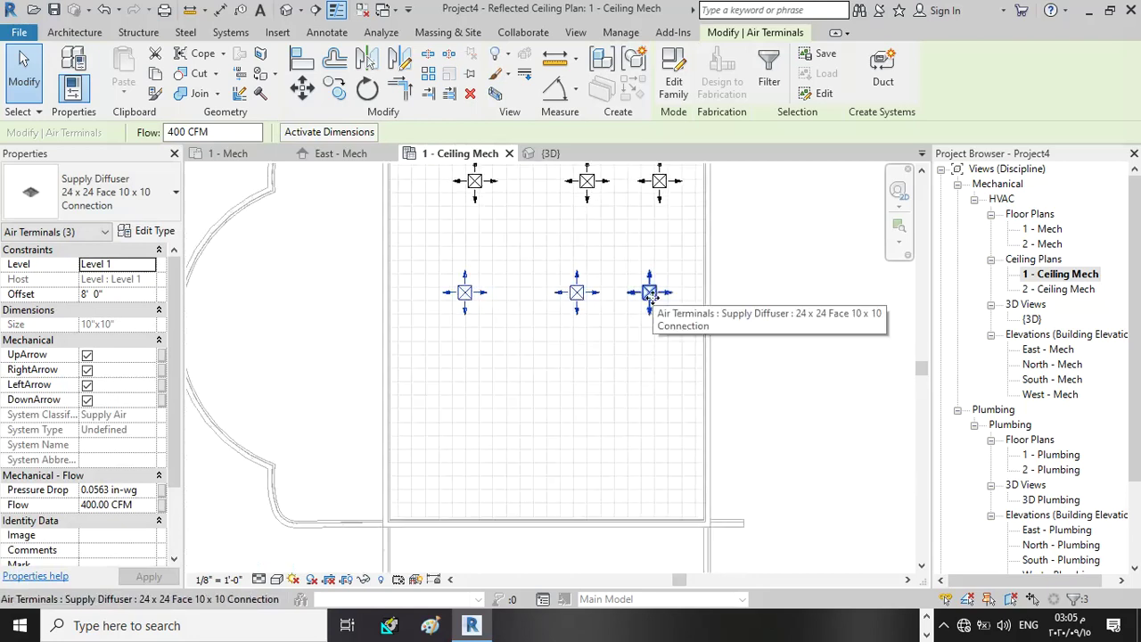
left_click_drag(649, 294, 651, 417)
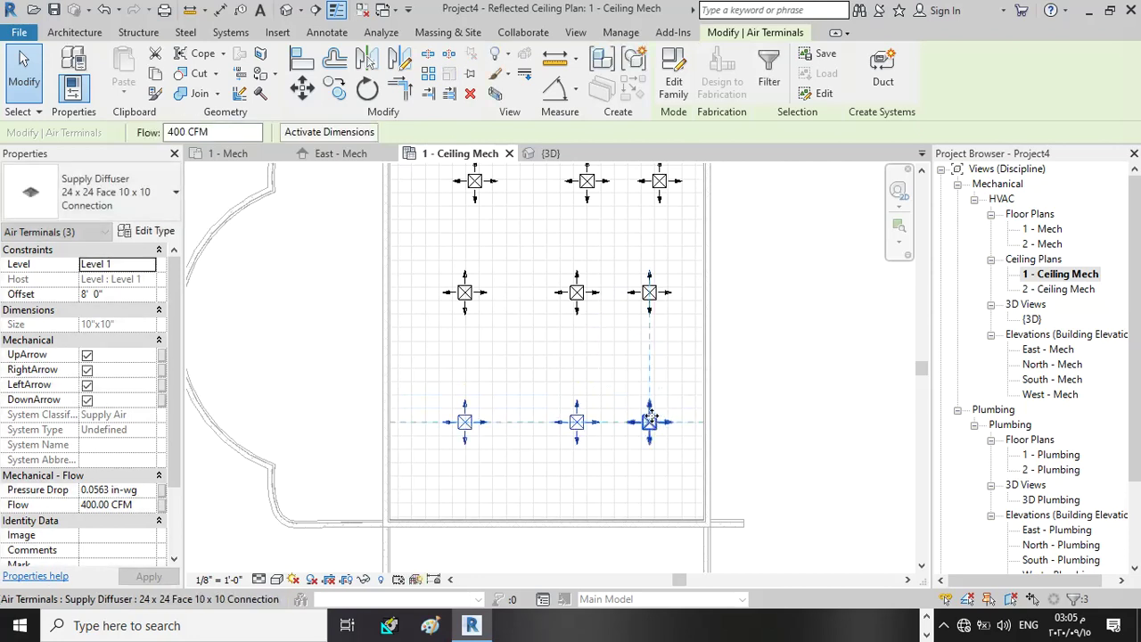
left_click(665, 362)
scroll(661, 260, "up", 2)
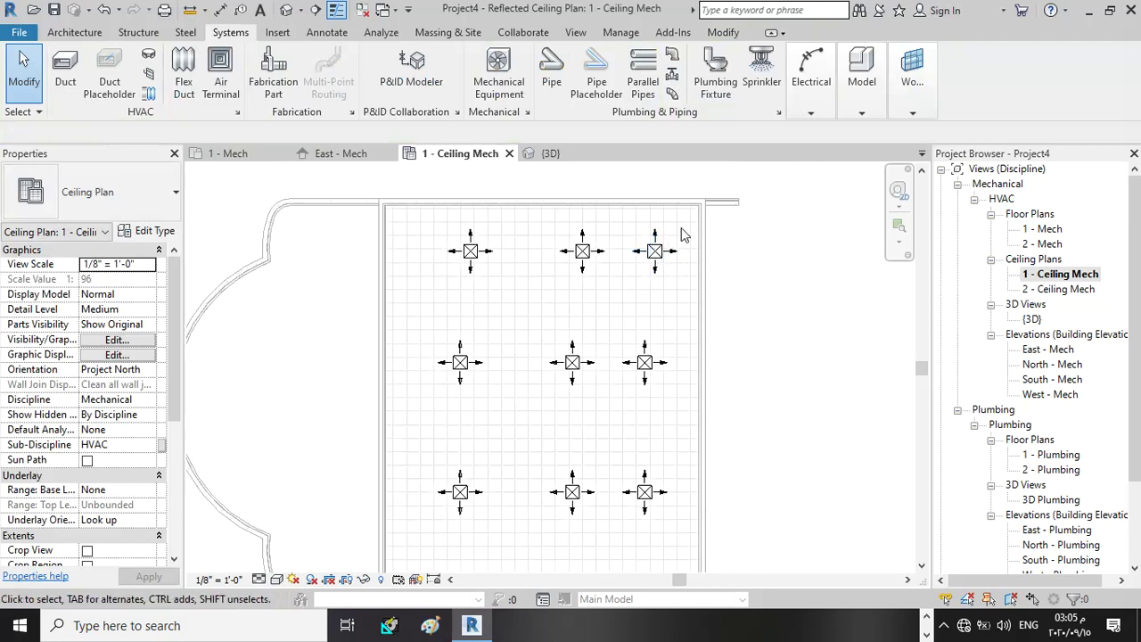
left_click(322, 33)
left_click(69, 82)
scroll(644, 191, "up", 3)
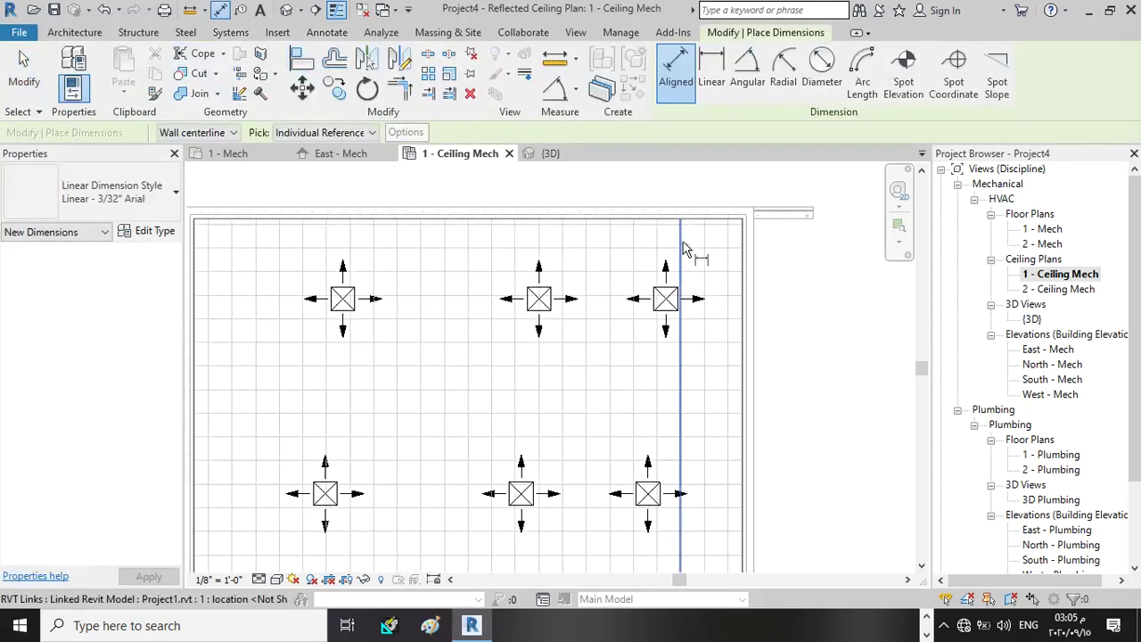
left_click(664, 218)
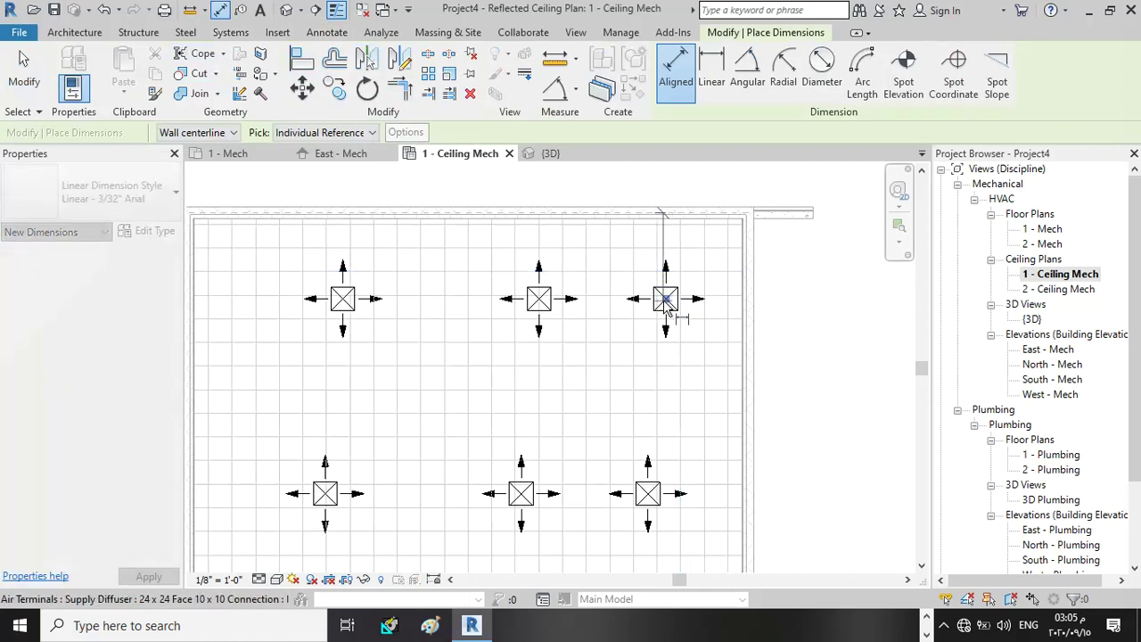
scroll(666, 306, "down", 3)
left_click(658, 365)
left_click(658, 477)
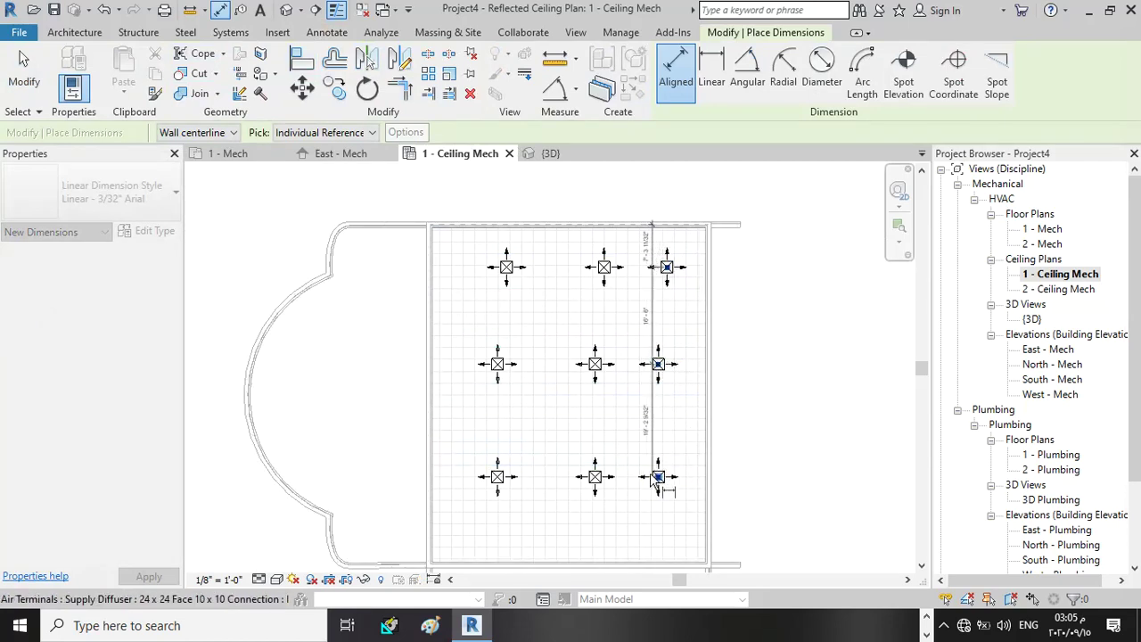
left_click(661, 573)
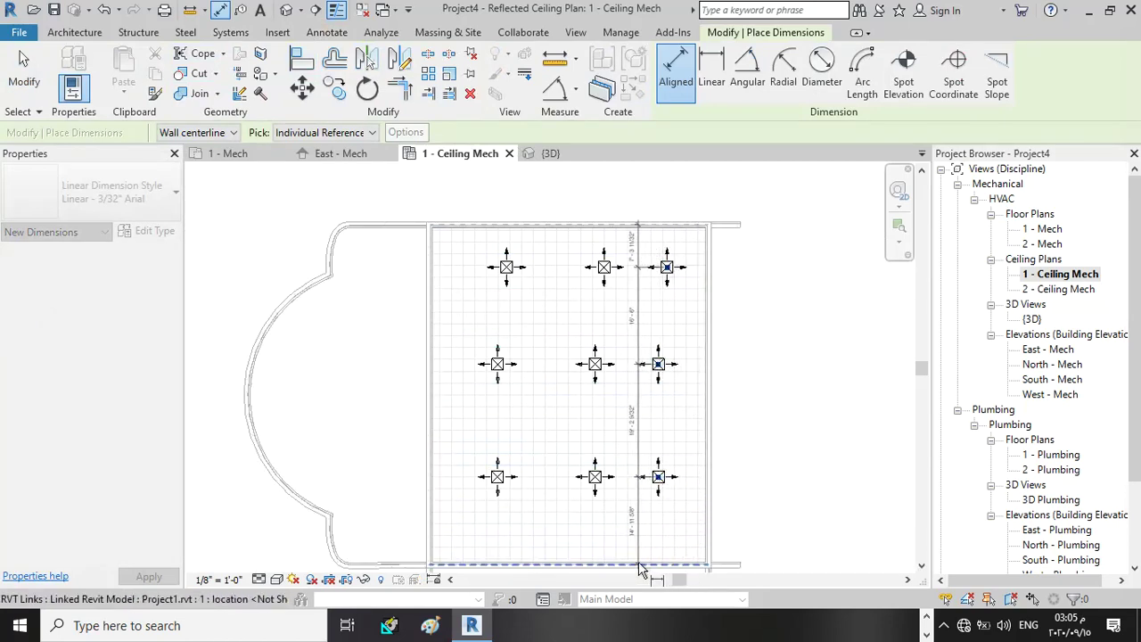
left_click(683, 525)
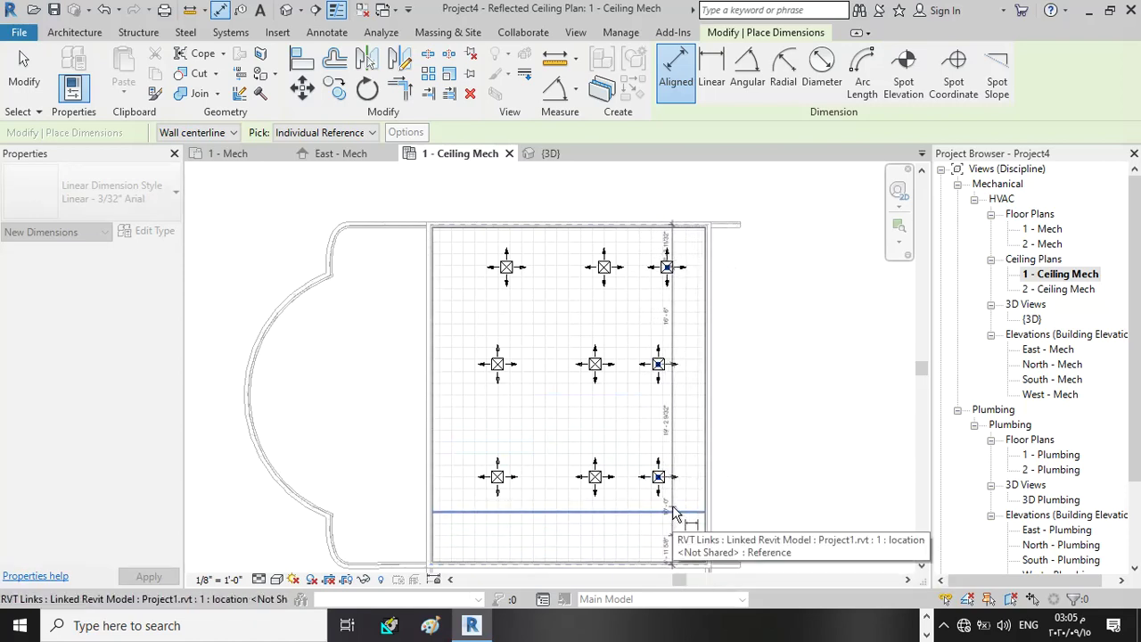
scroll(675, 515, "up", 3)
scroll(626, 300, "down", 2)
key("Escape")
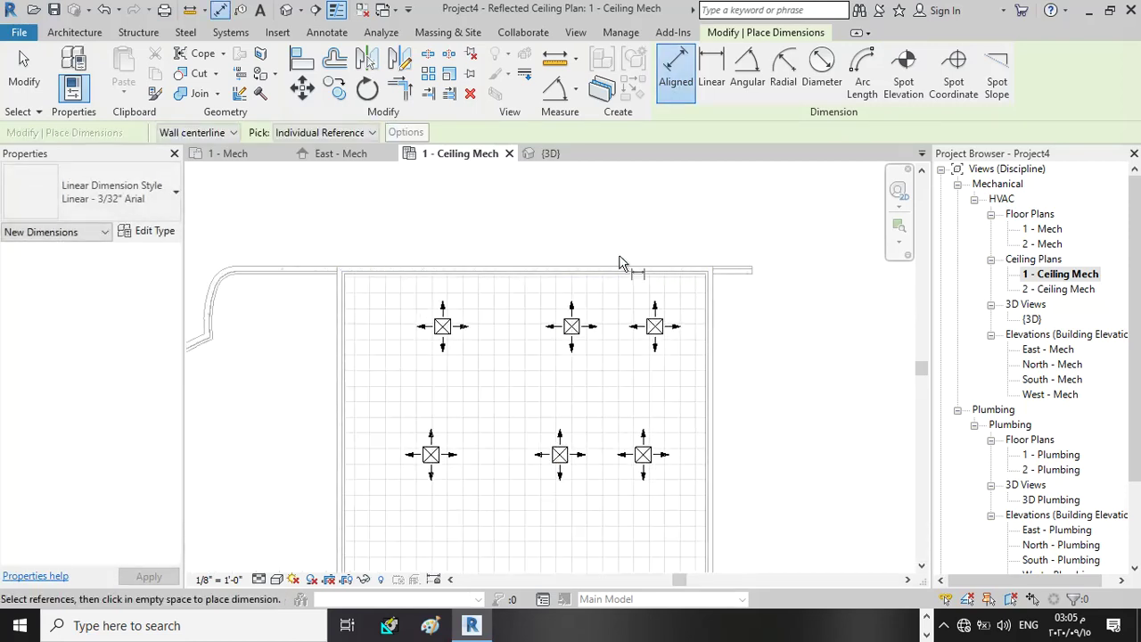
Place an aligned dimension string through the right column of diffusers, from the room's upper wall to its lower wall
left_click(335, 32)
left_click(69, 72)
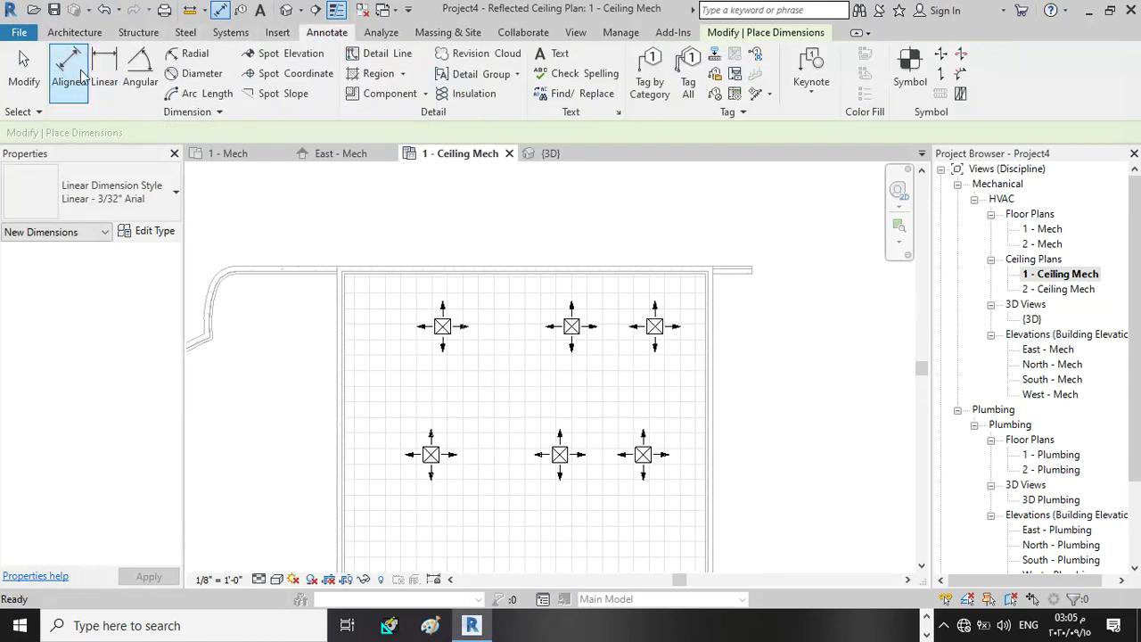
left_click(652, 265)
scroll(643, 343, "down", 3)
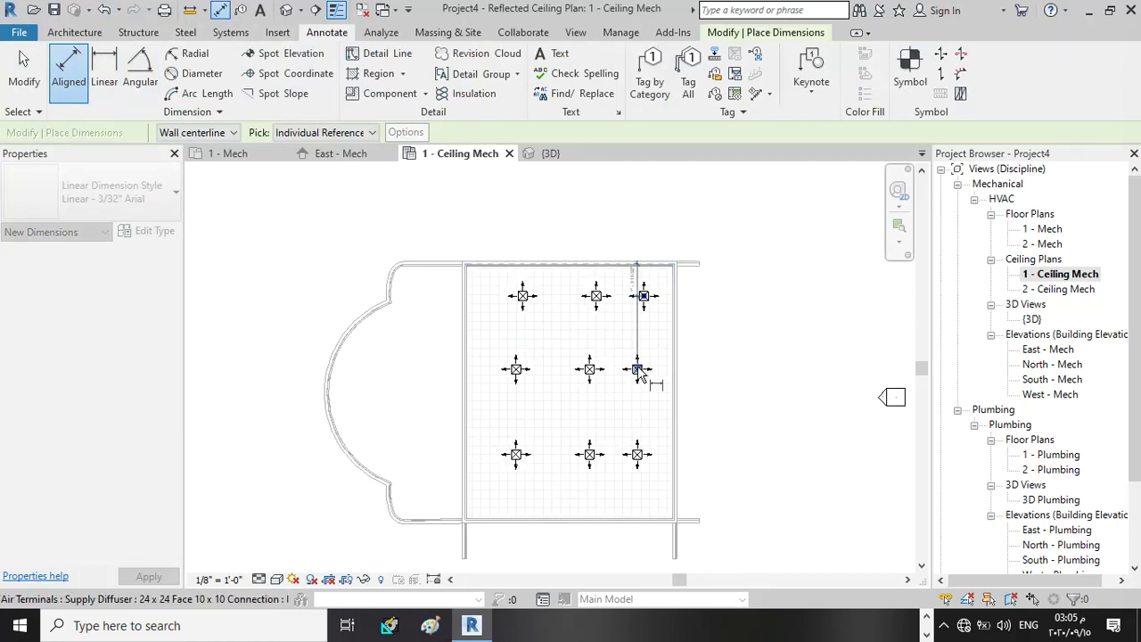
left_click(639, 370)
left_click(638, 458)
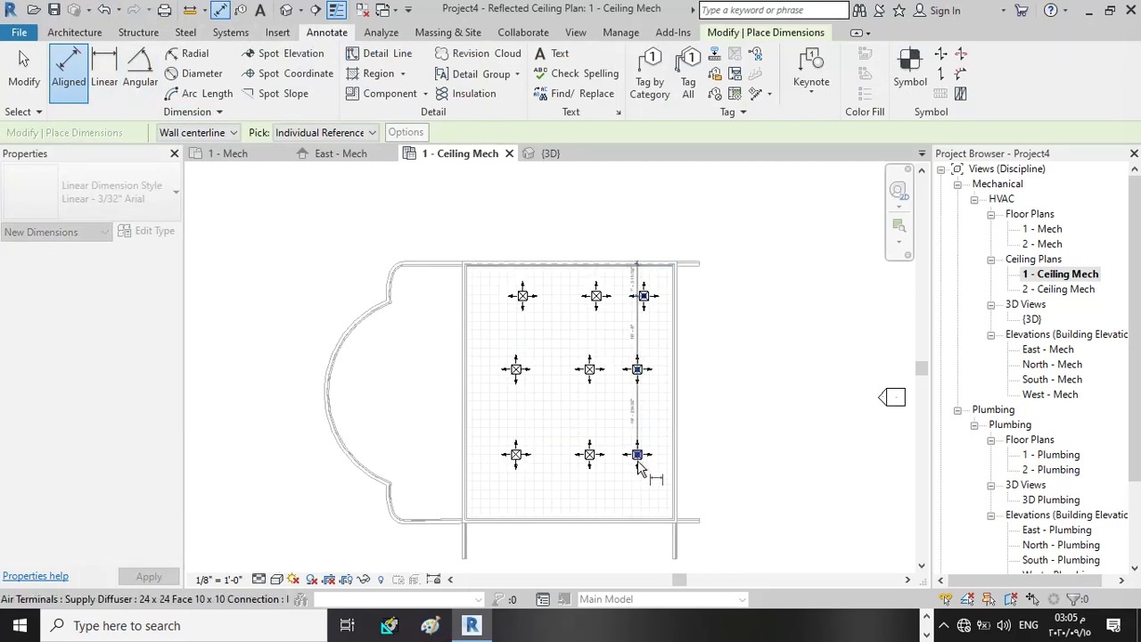
left_click(651, 524)
left_click(653, 542)
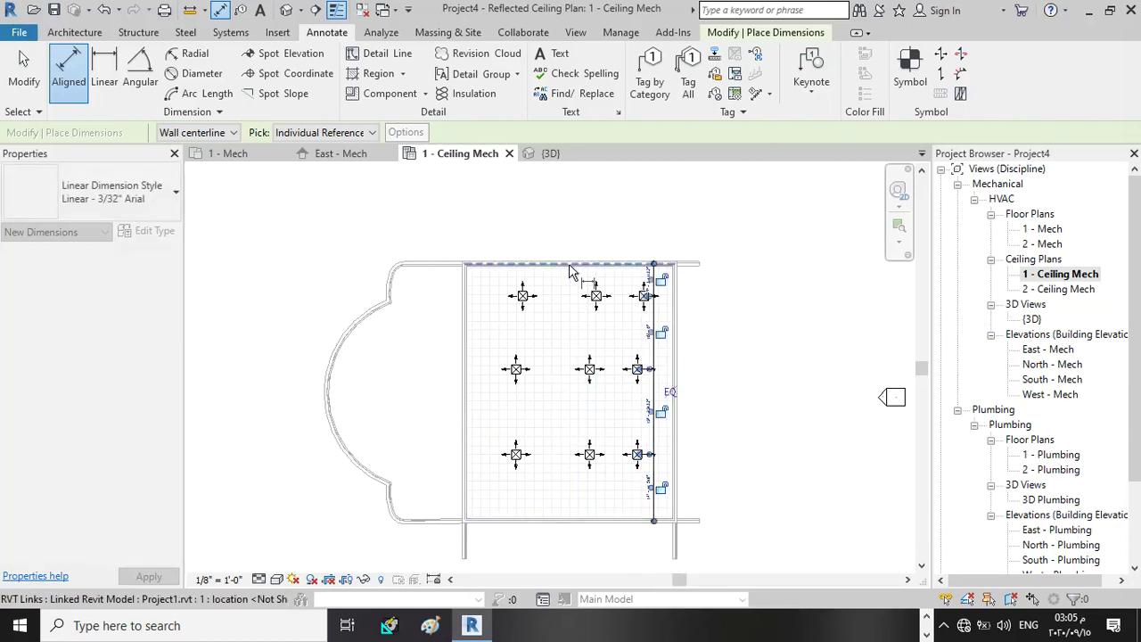
Add an aligned dimension string through the middle column's three diffusers, running from the upper wall to the lower wall
scroll(570, 272, "up", 1)
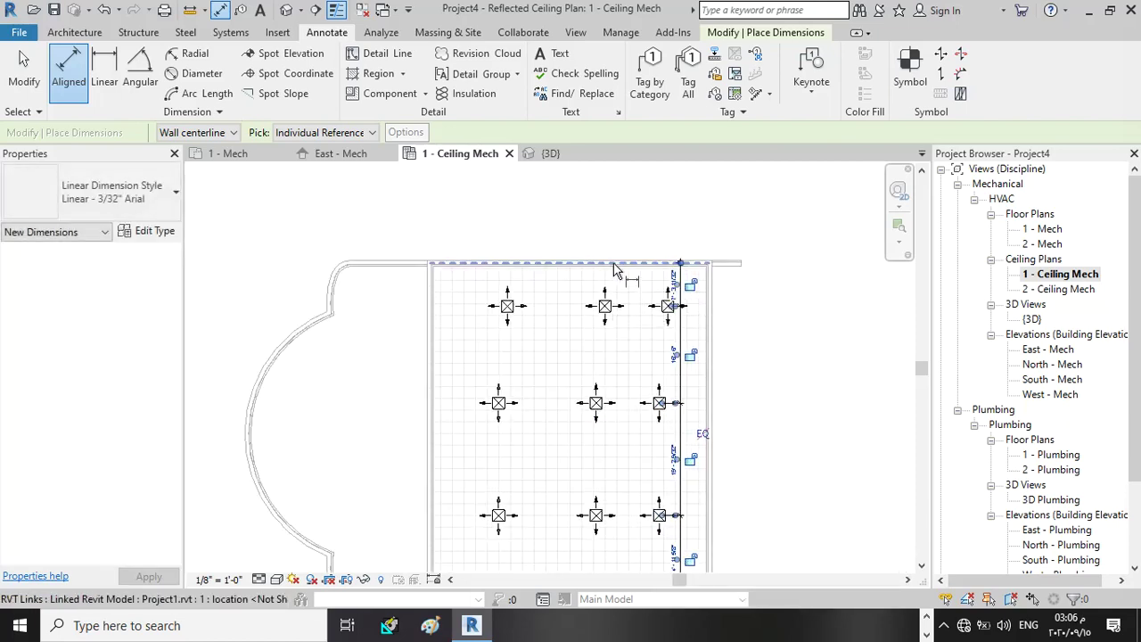
left_click(612, 263)
left_click(606, 308)
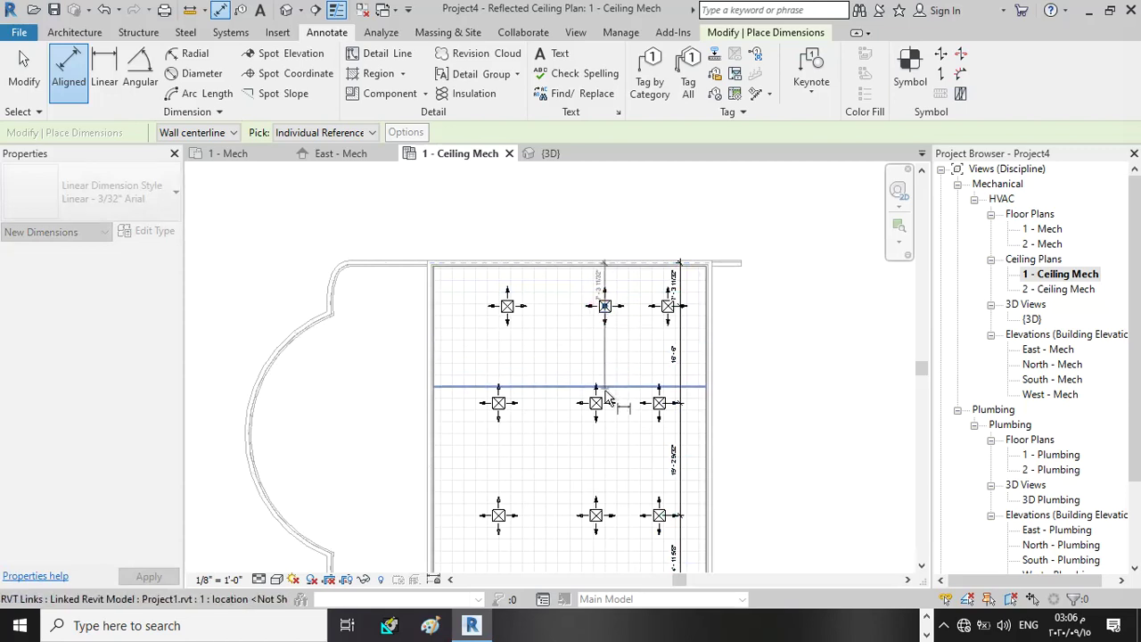
left_click(595, 403)
left_click(595, 515)
scroll(594, 446, "down", 2)
scroll(595, 499, "up", 1)
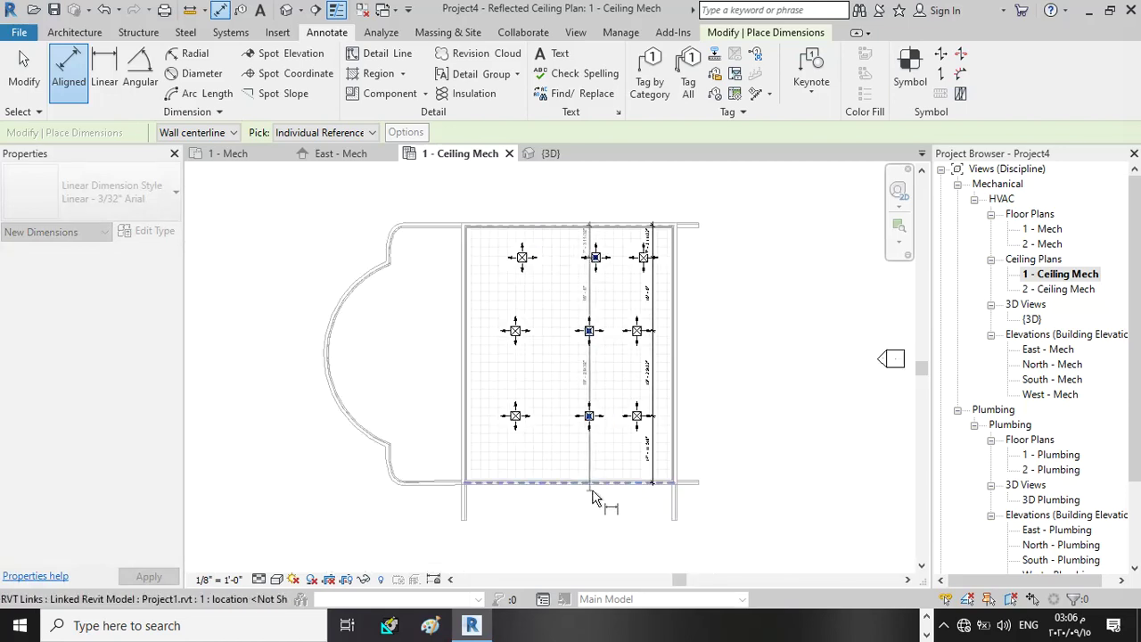
scroll(597, 486, "up", 1)
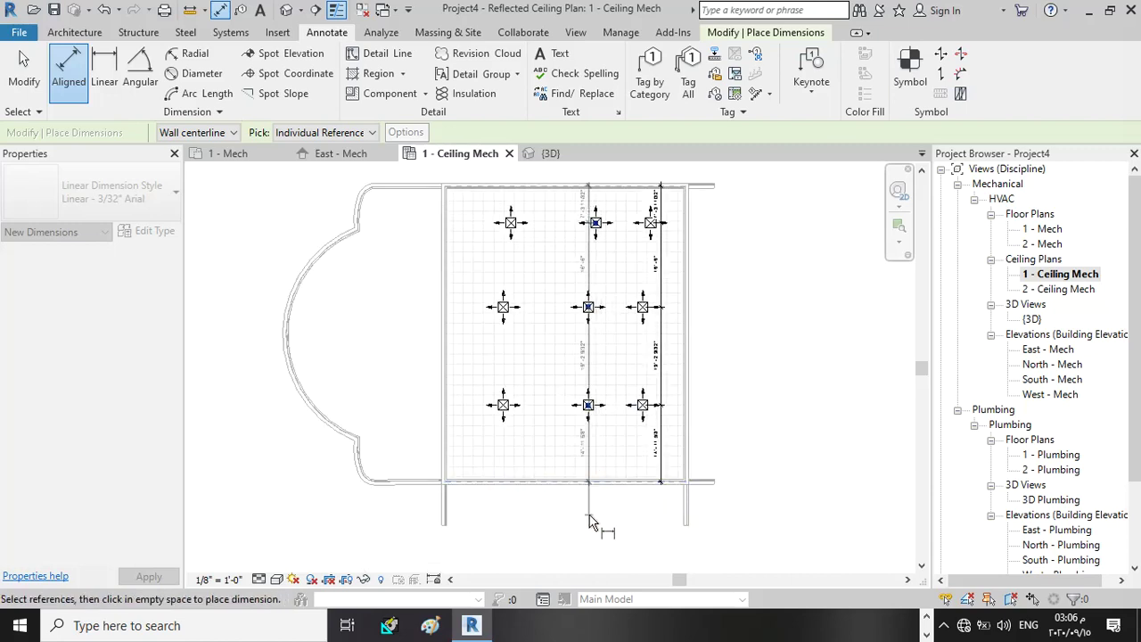
left_click(595, 509)
Dimension the left column of diffusers with an aligned string from the upper wall through all three to the lower wall
scroll(571, 375, "down", 2)
scroll(563, 361, "up", 3)
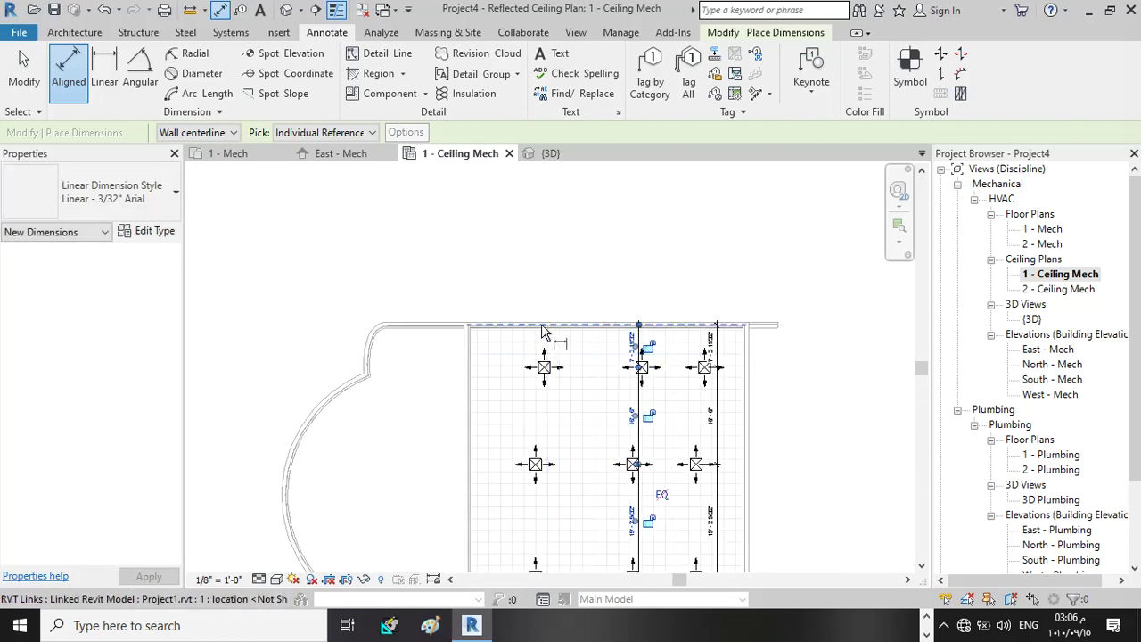
left_click(539, 327)
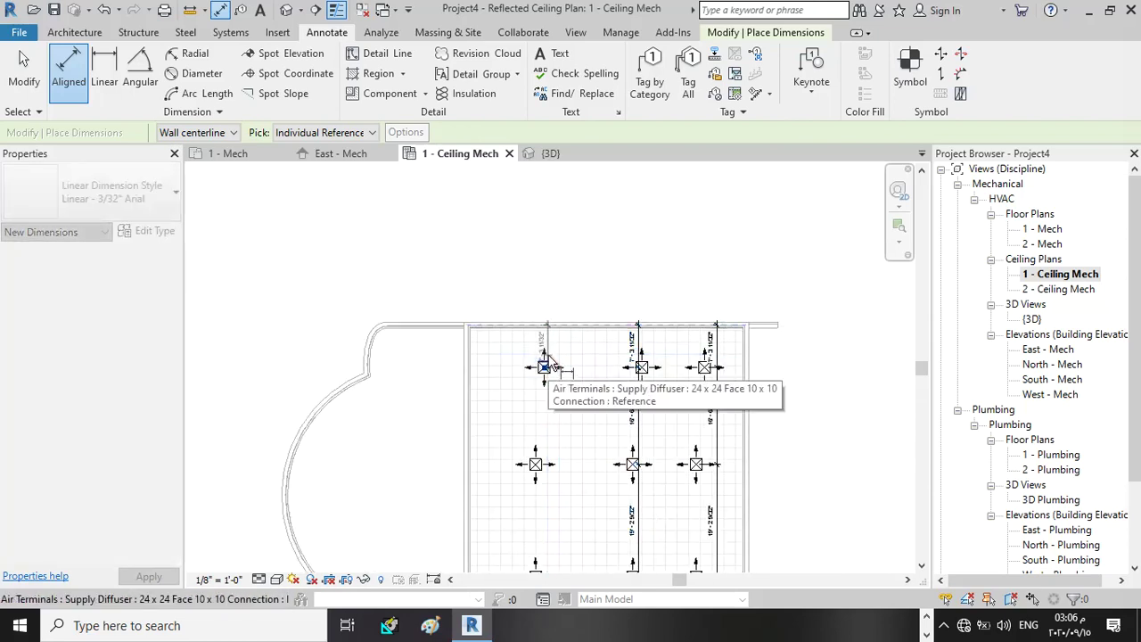
scroll(540, 365, "down", 2)
scroll(545, 410, "up", 2)
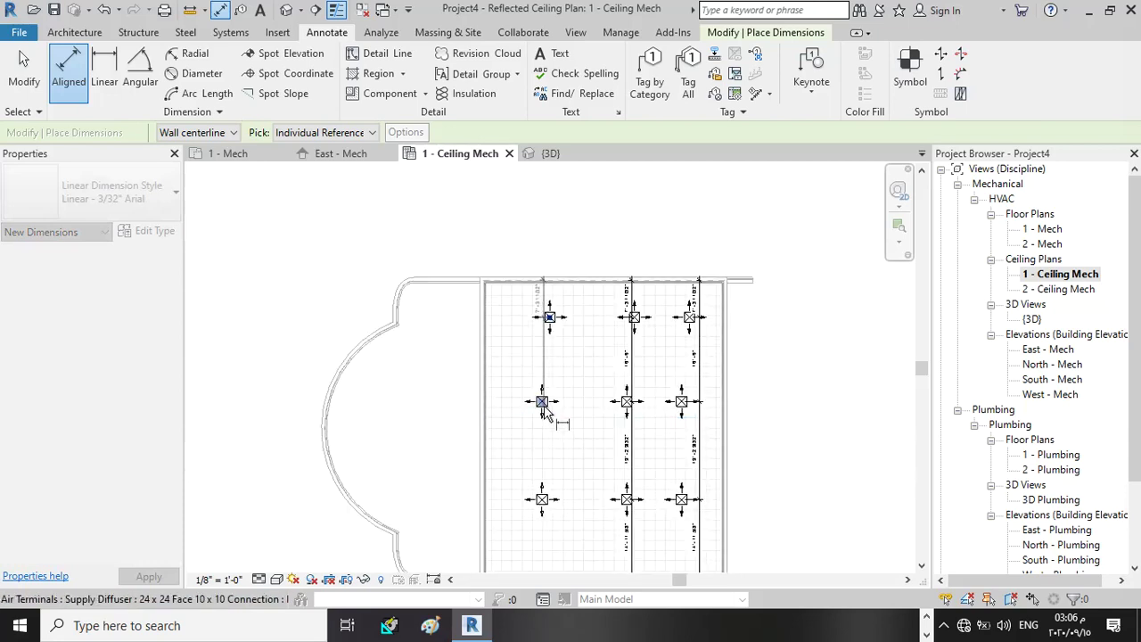
left_click(542, 403)
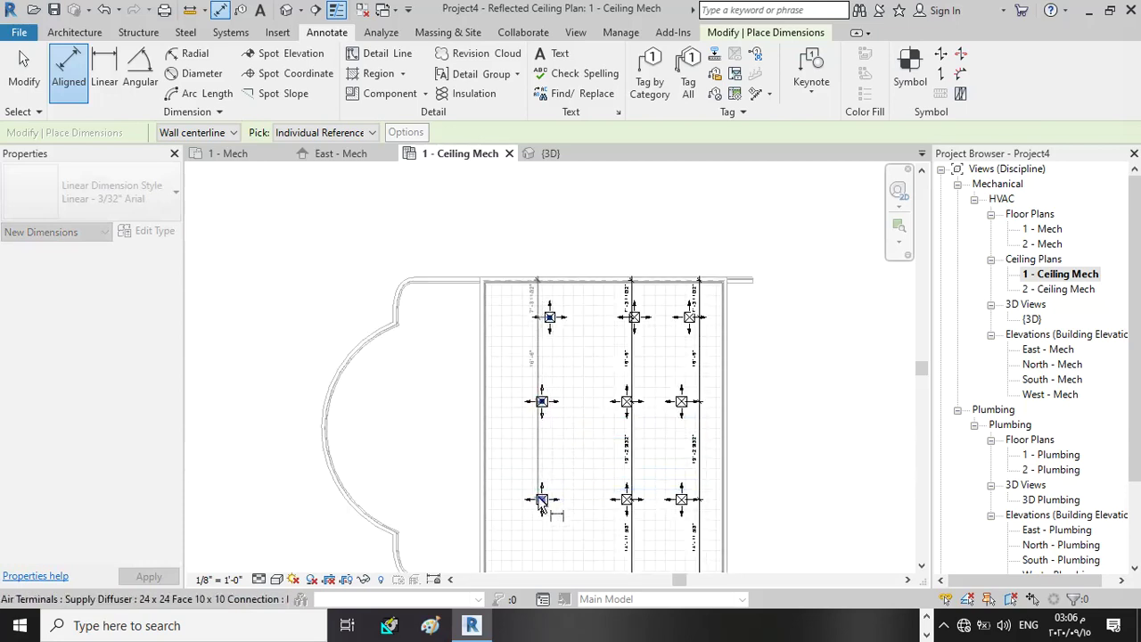
left_click(542, 502)
scroll(542, 505, "down", 1)
scroll(553, 499, "up", 2)
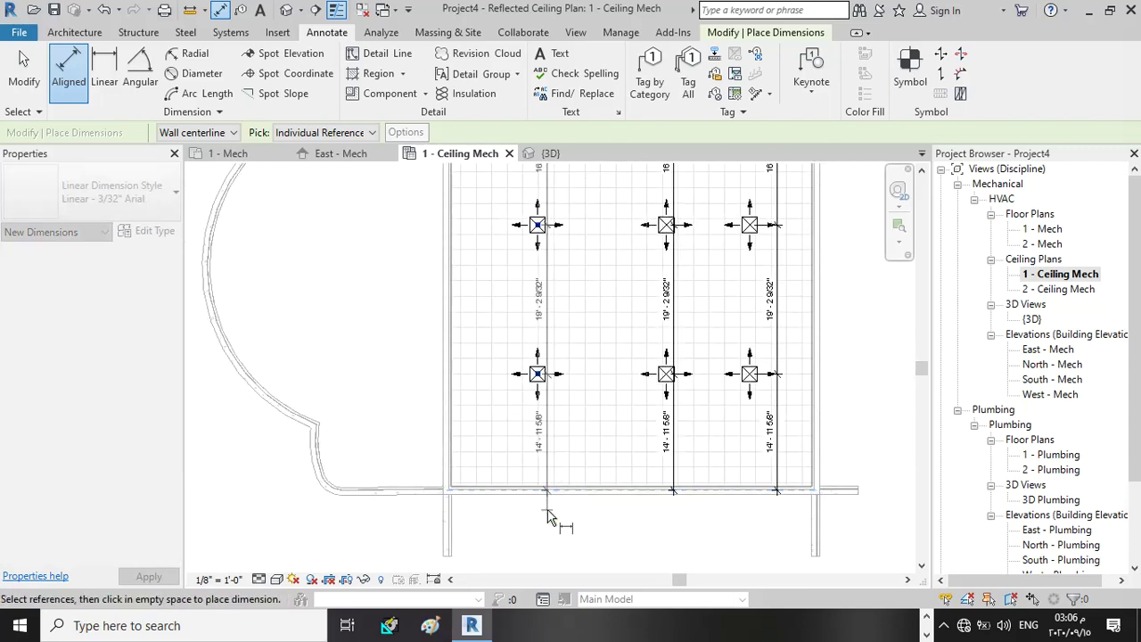
left_click(544, 509)
Place a horizontal aligned dimension string for the top row of diffusers, from the right wall to the left wall, just below the row
scroll(544, 511, "down", 4)
scroll(613, 352, "up", 4)
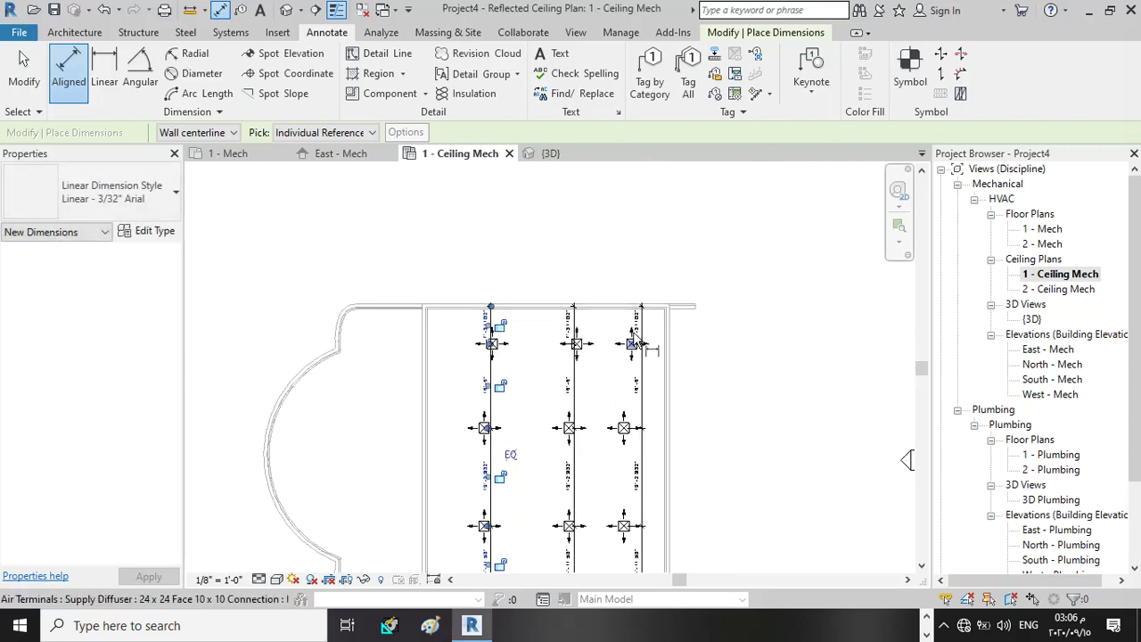
left_click(700, 364)
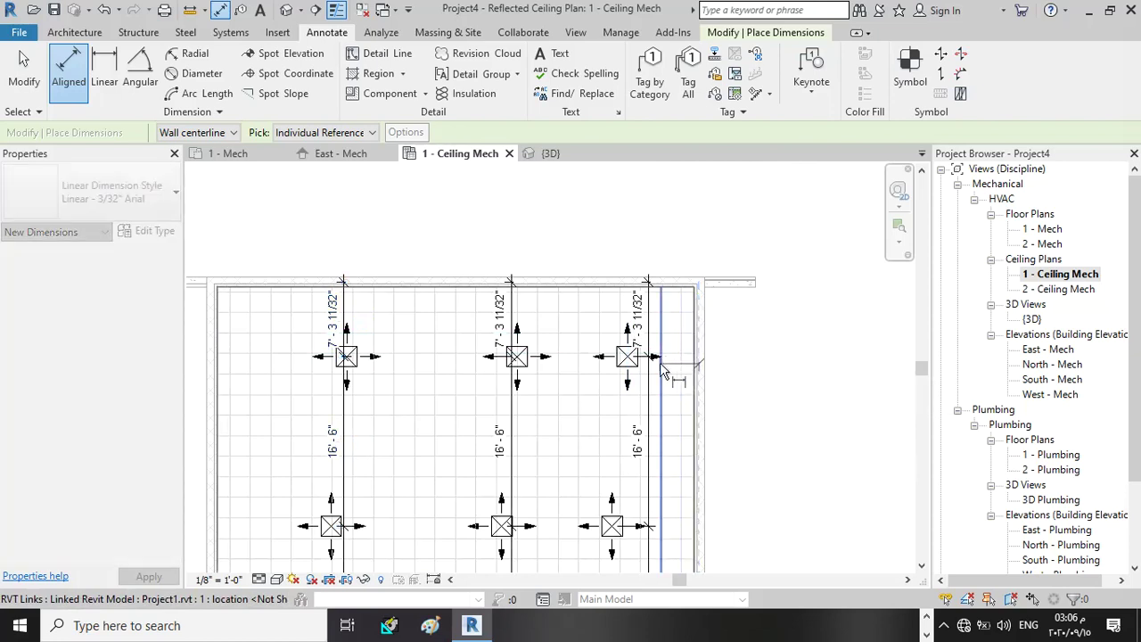
left_click(627, 356)
left_click(519, 357)
left_click(346, 356)
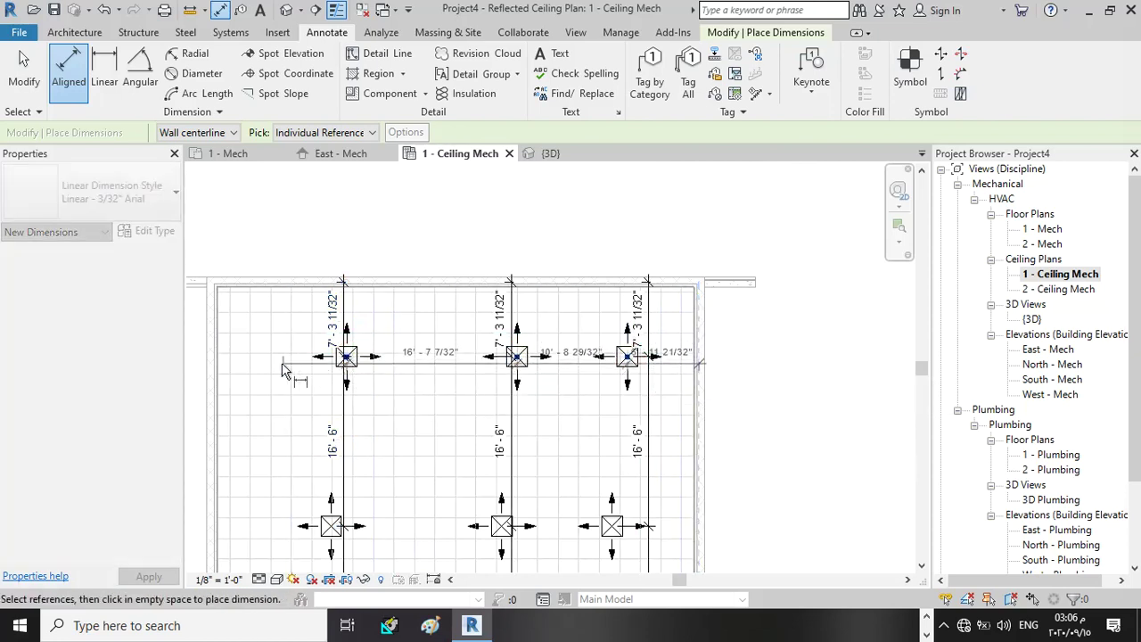
left_click(212, 374)
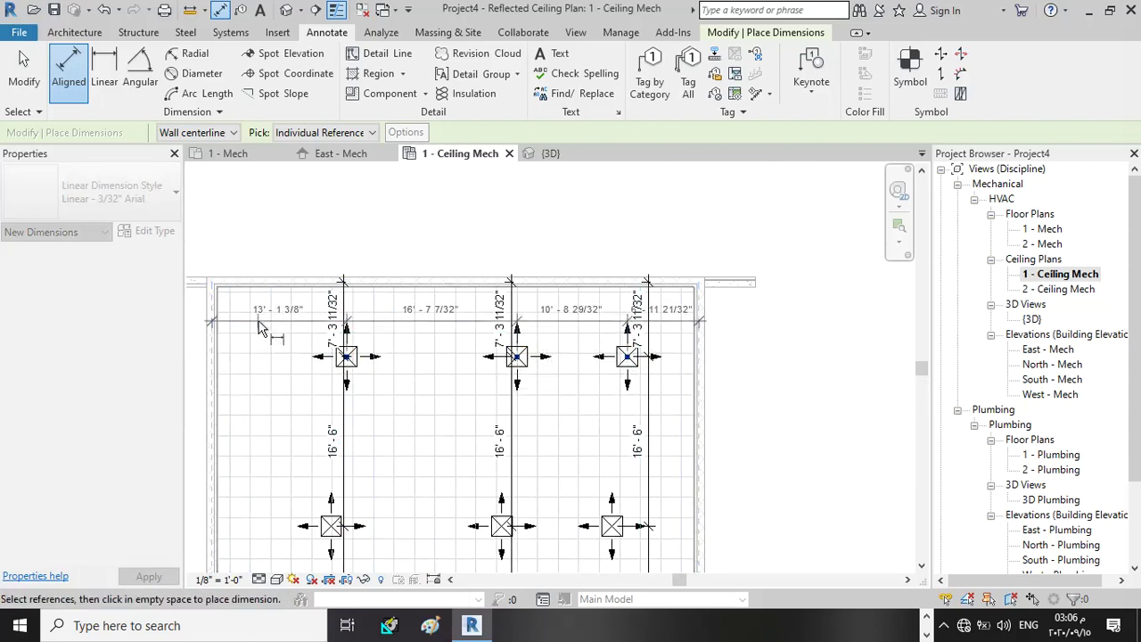
scroll(317, 286, "down", 3)
scroll(339, 287, "down", 2)
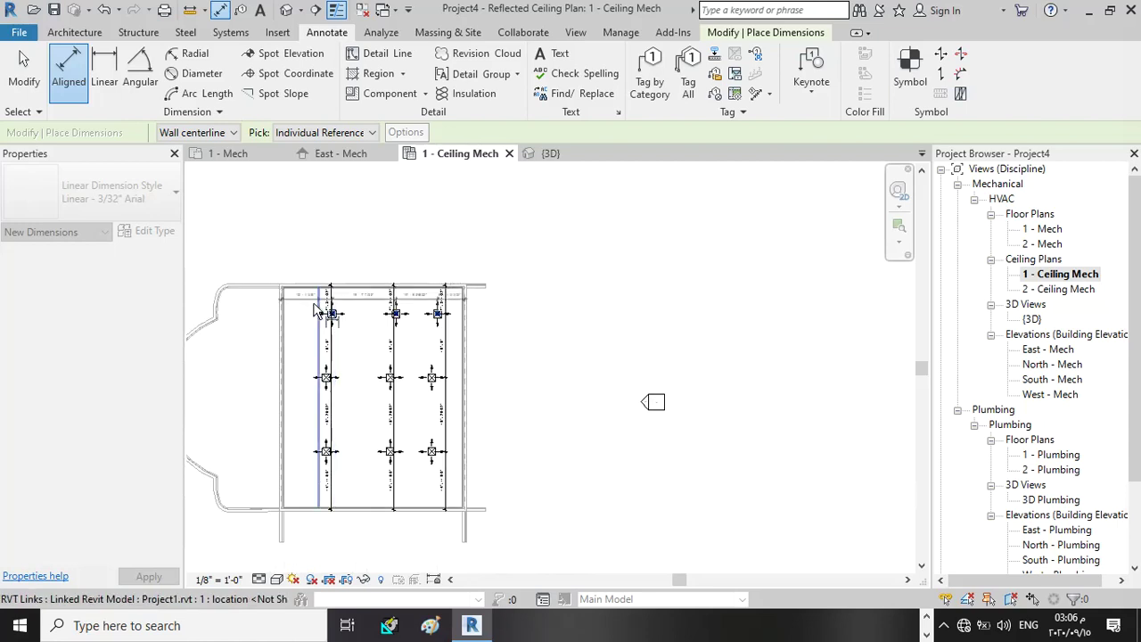
left_click(267, 341)
Dimension the middle row of diffusers horizontally from the right wall through all three to the left wall, placing the string below the row
scroll(464, 426, "up", 2)
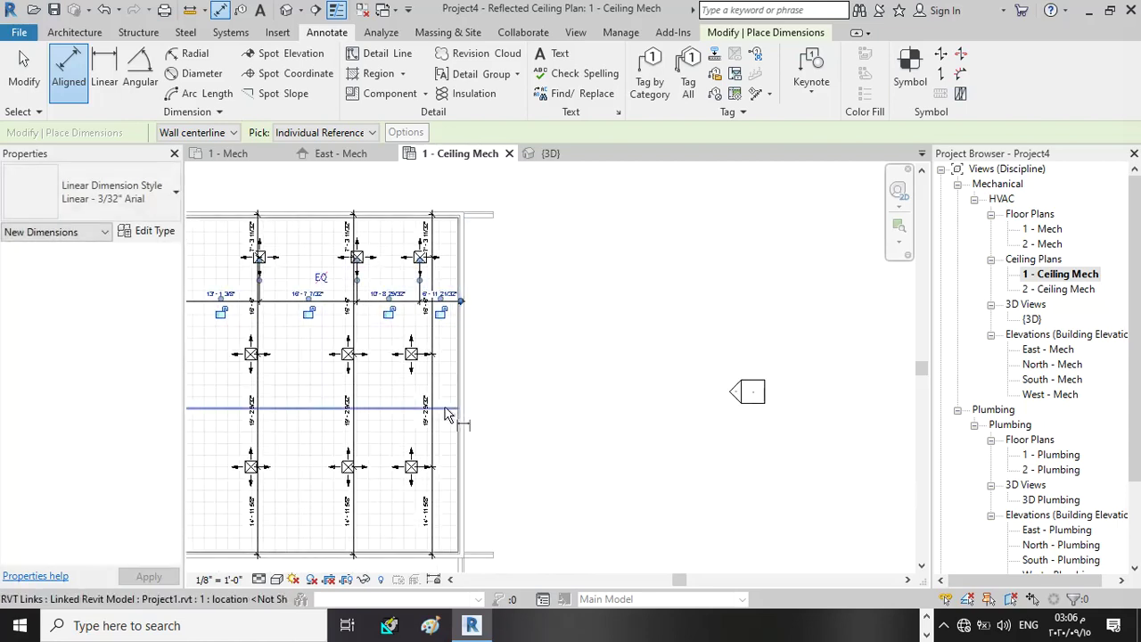
scroll(448, 378, "up", 1)
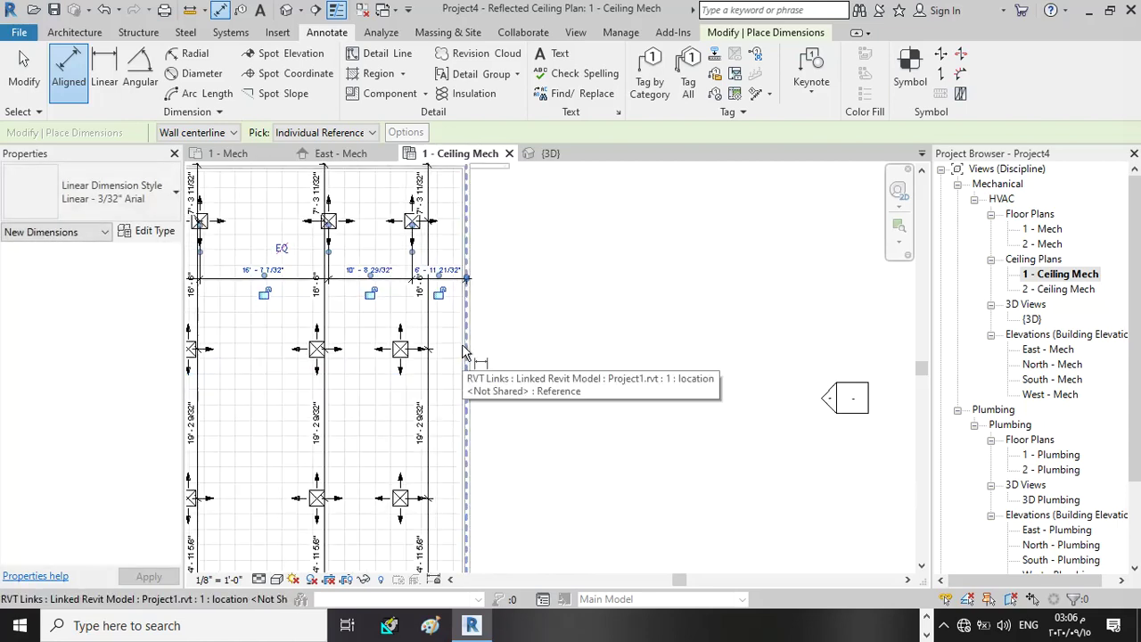
left_click(458, 353)
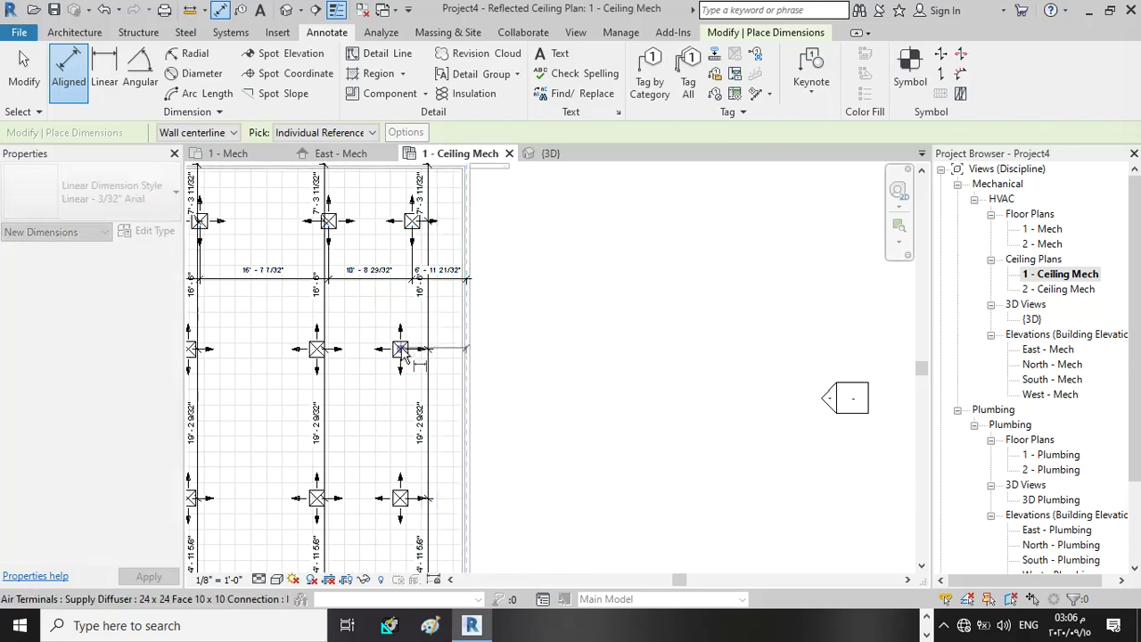
scroll(318, 355, "down", 2)
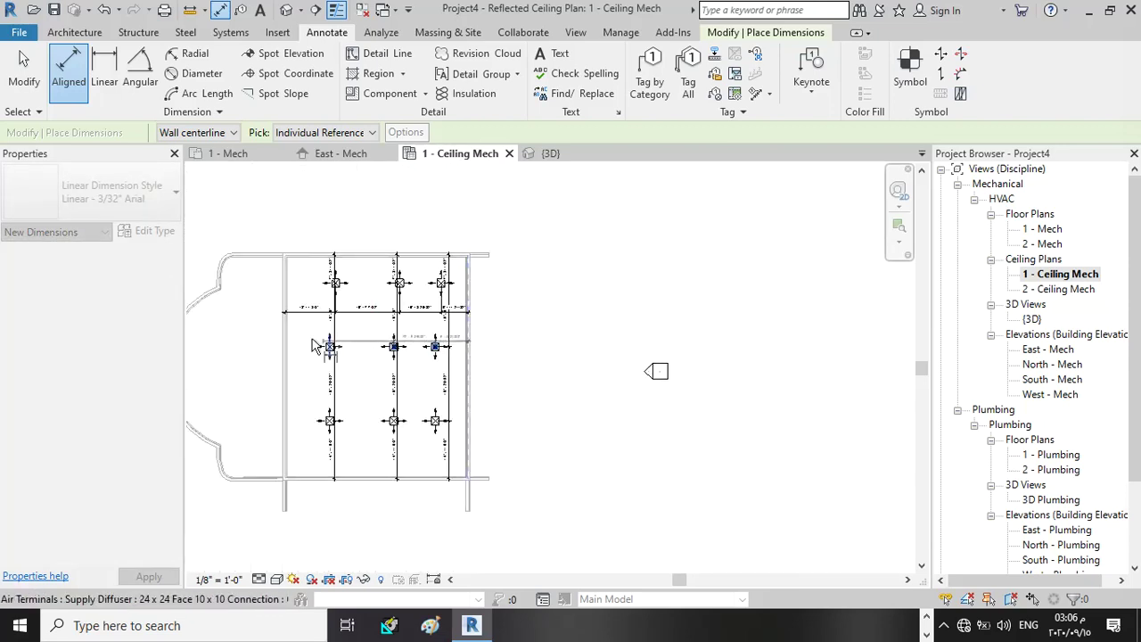
scroll(339, 346, "up", 2)
left_click(387, 347)
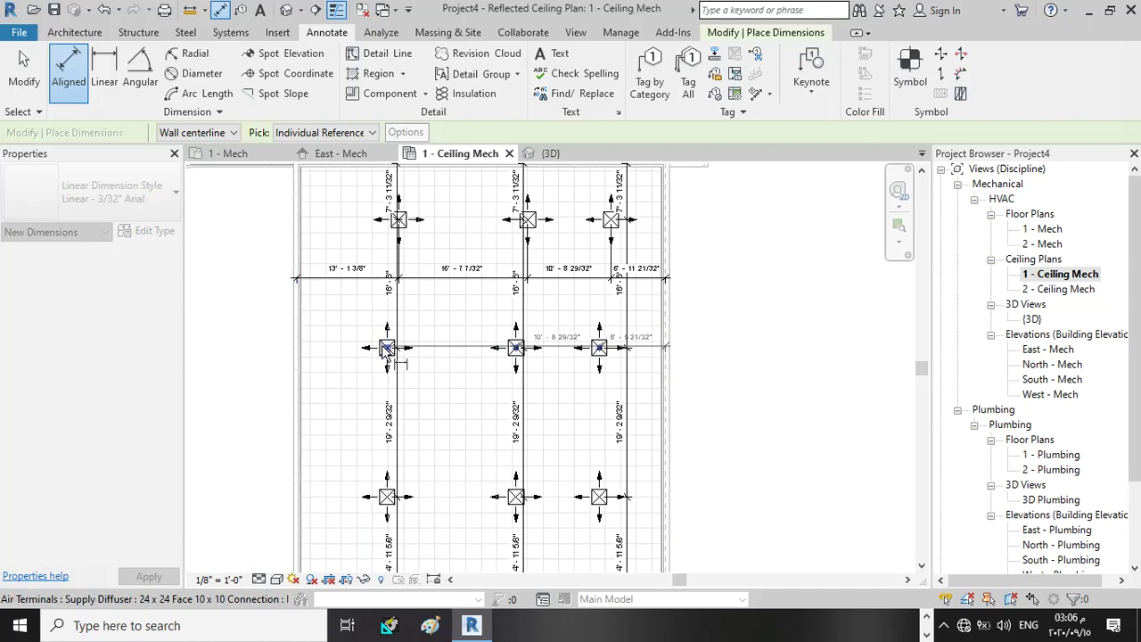
left_click(325, 348)
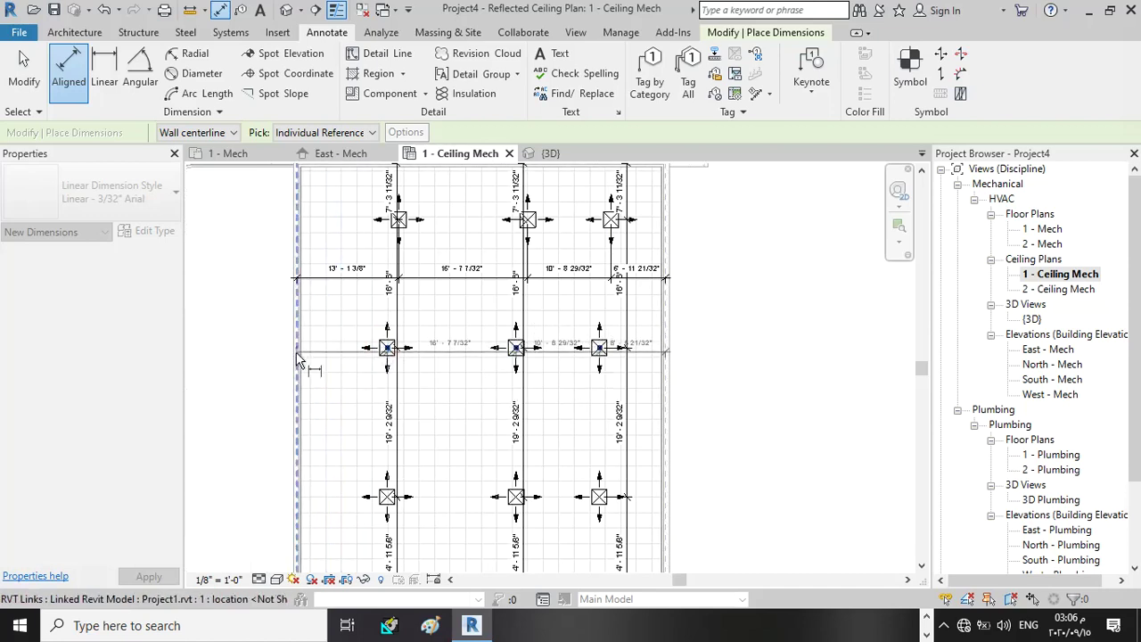
left_click(263, 403)
Dimension the bottom row of diffusers horizontally between the right and left walls and end the Aligned dimension command
scroll(534, 357, "down", 2)
scroll(573, 341, "up", 3)
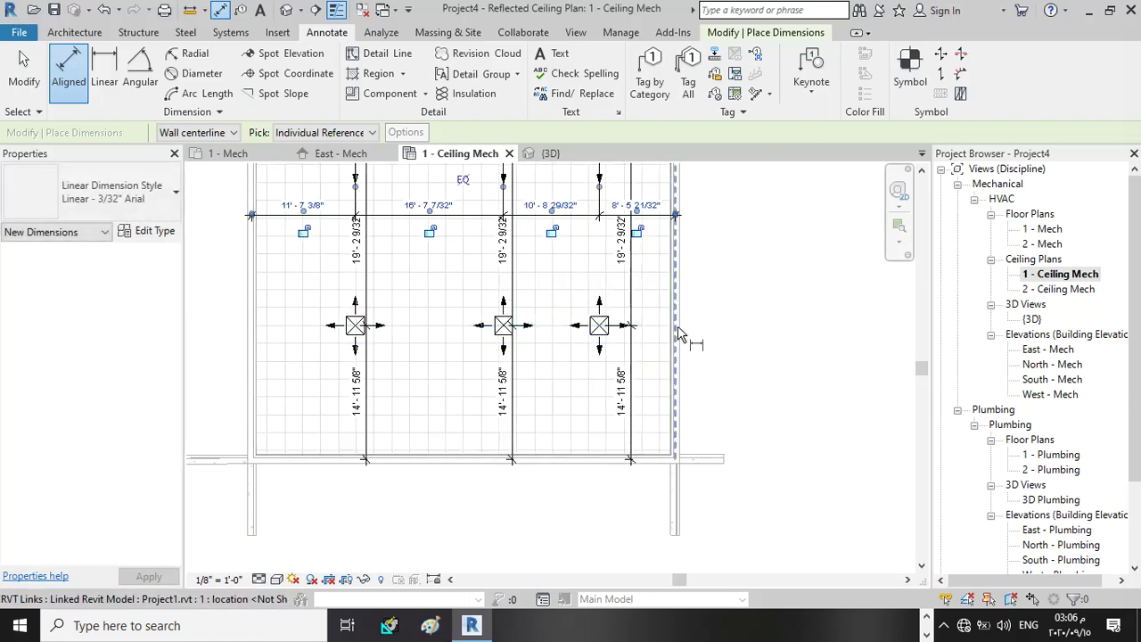
left_click(674, 327)
left_click(599, 326)
left_click(504, 326)
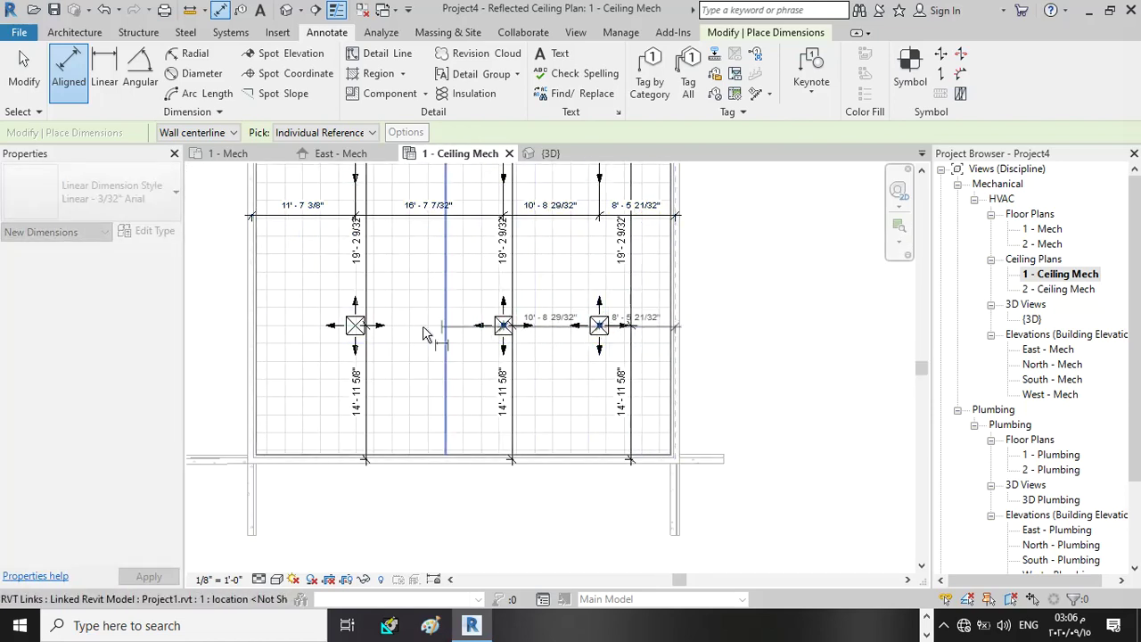
left_click(352, 327)
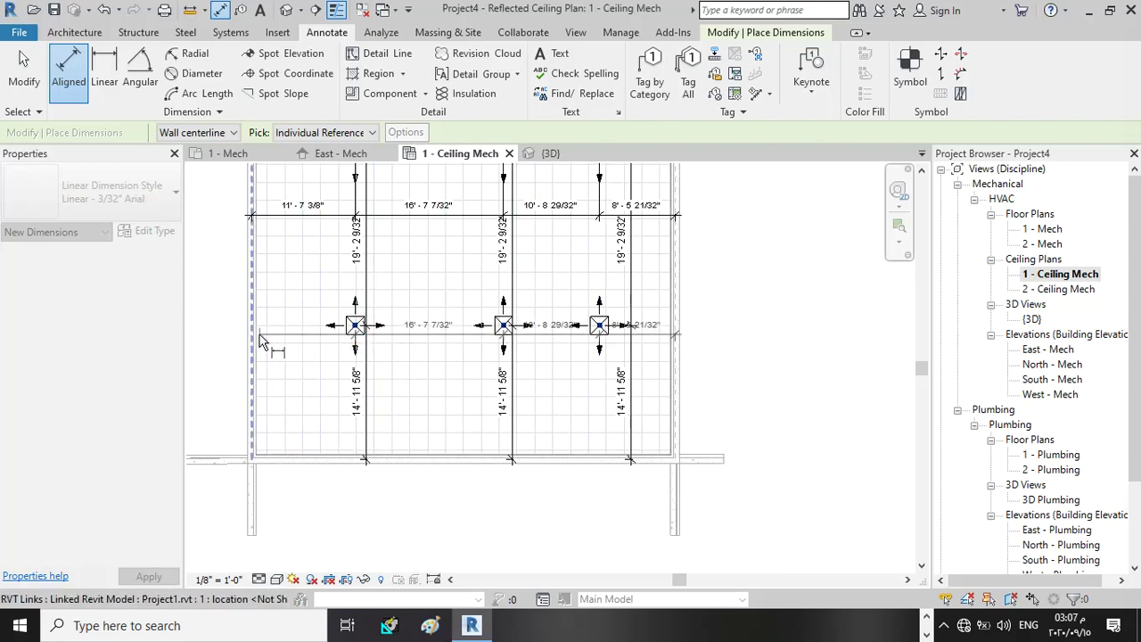
left_click(254, 341)
left_click(224, 336)
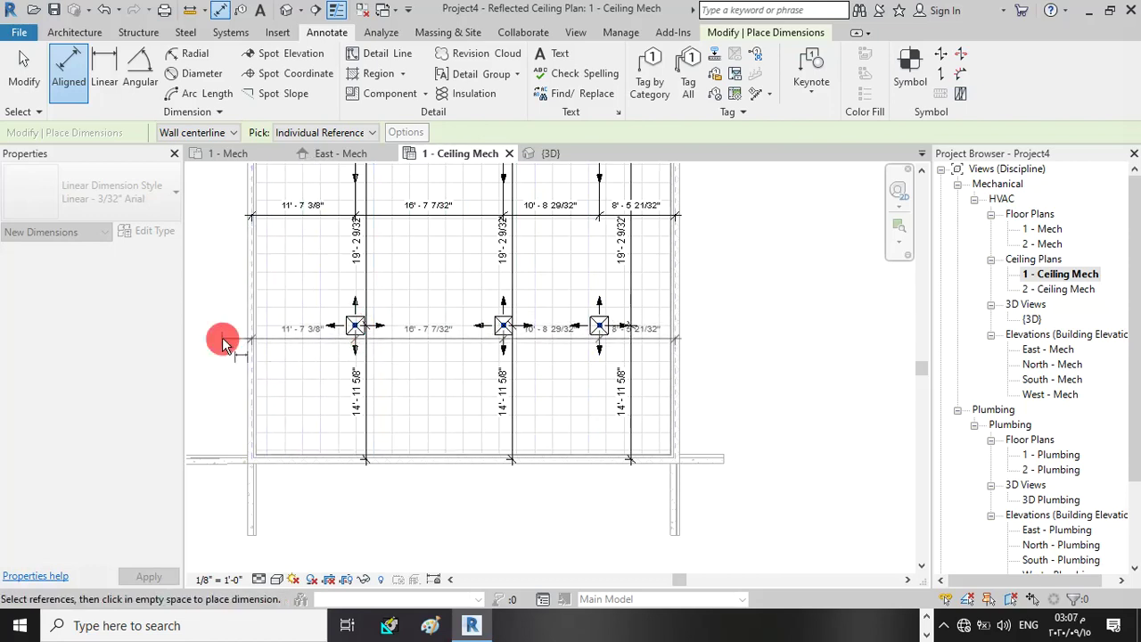
key("Escape")
key("Escape")
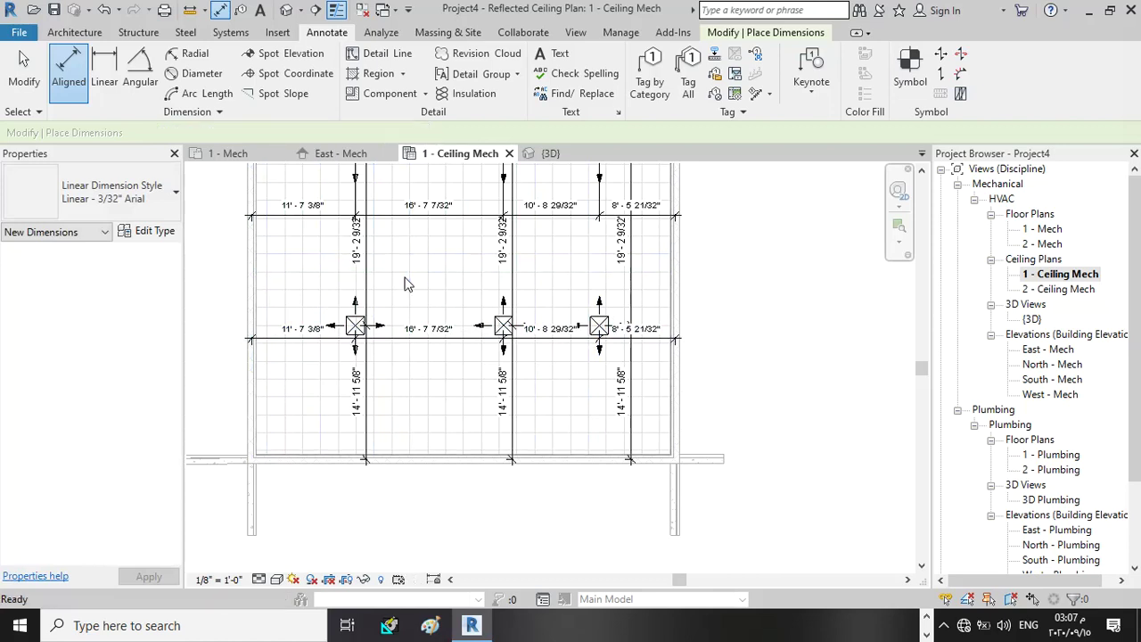
Set the top-right supply diffuser's distance from the upper wall to 16'-0"
scroll(449, 337, "down", 3)
scroll(507, 201, "up", 3)
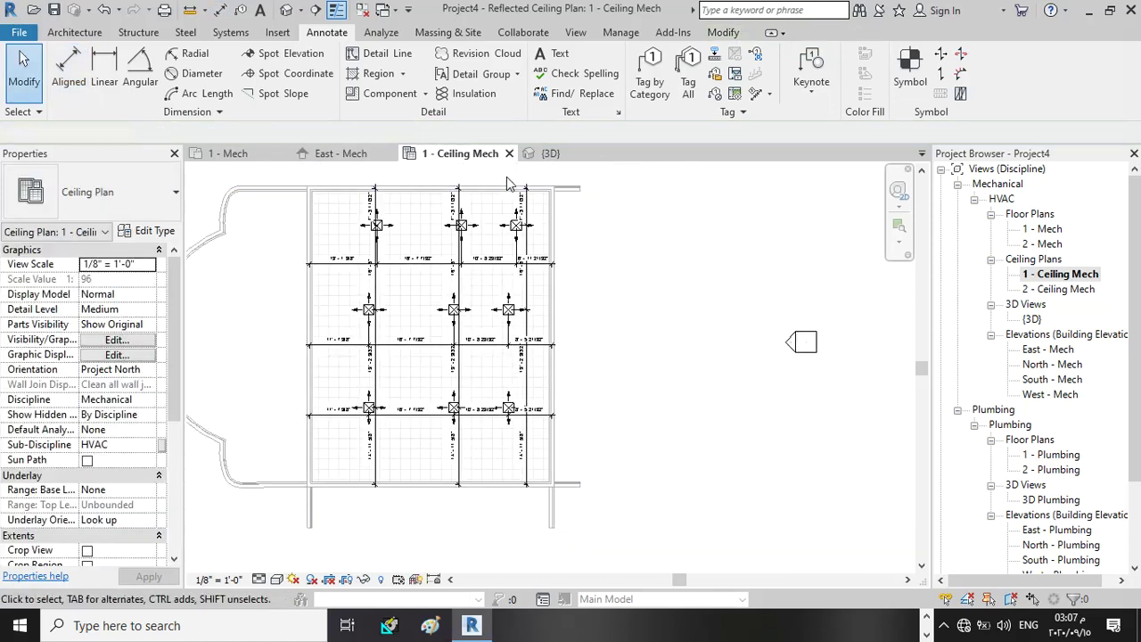
scroll(511, 193, "up", 1)
scroll(504, 265, "down", 2)
scroll(504, 266, "up", 2)
scroll(509, 326, "up", 2)
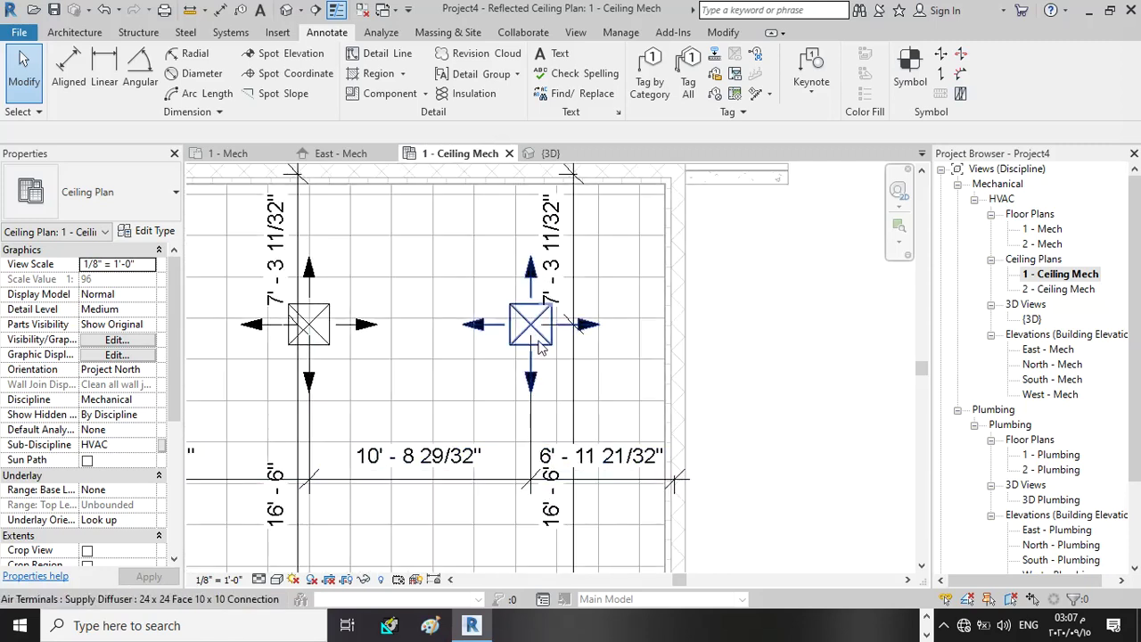
scroll(476, 363, "down", 2)
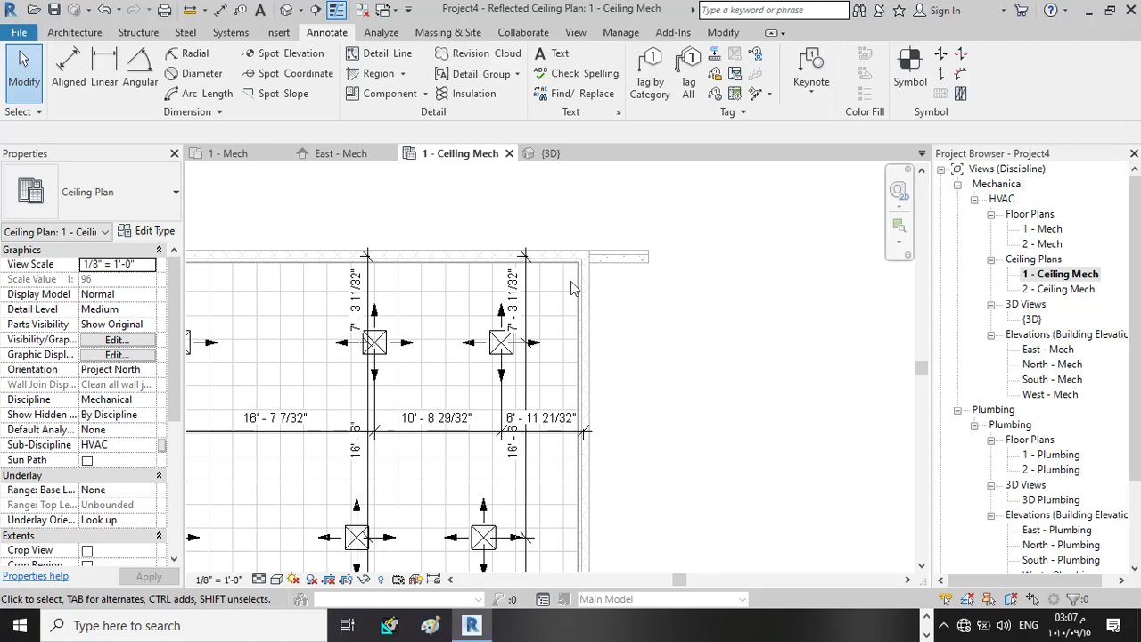
scroll(513, 356, "up", 4)
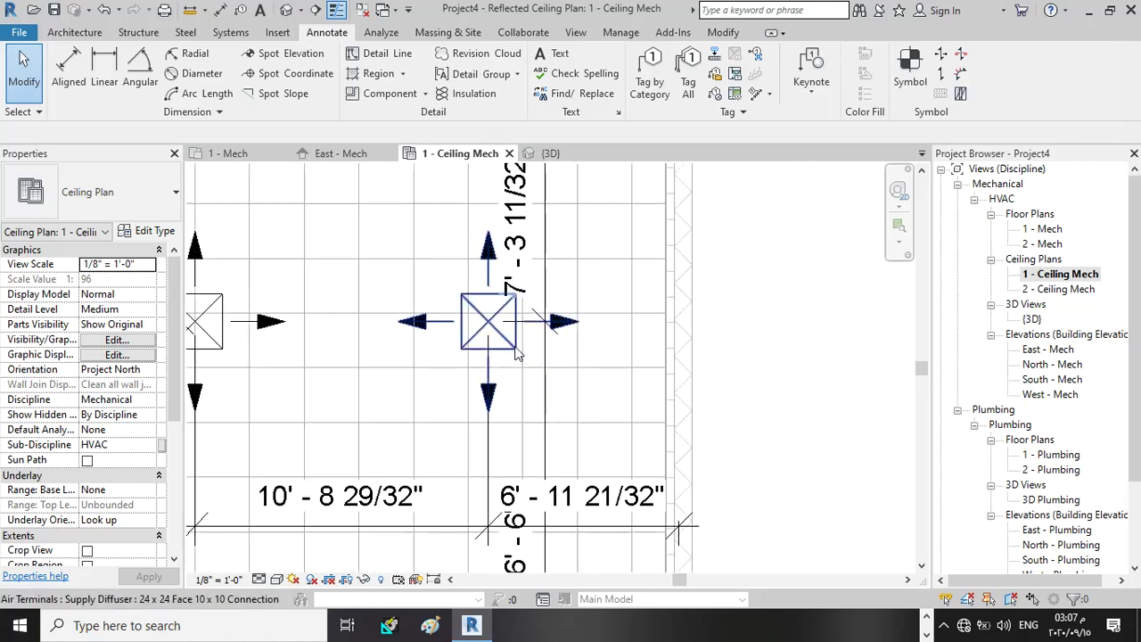
left_click(520, 354)
scroll(580, 351, "down", 4)
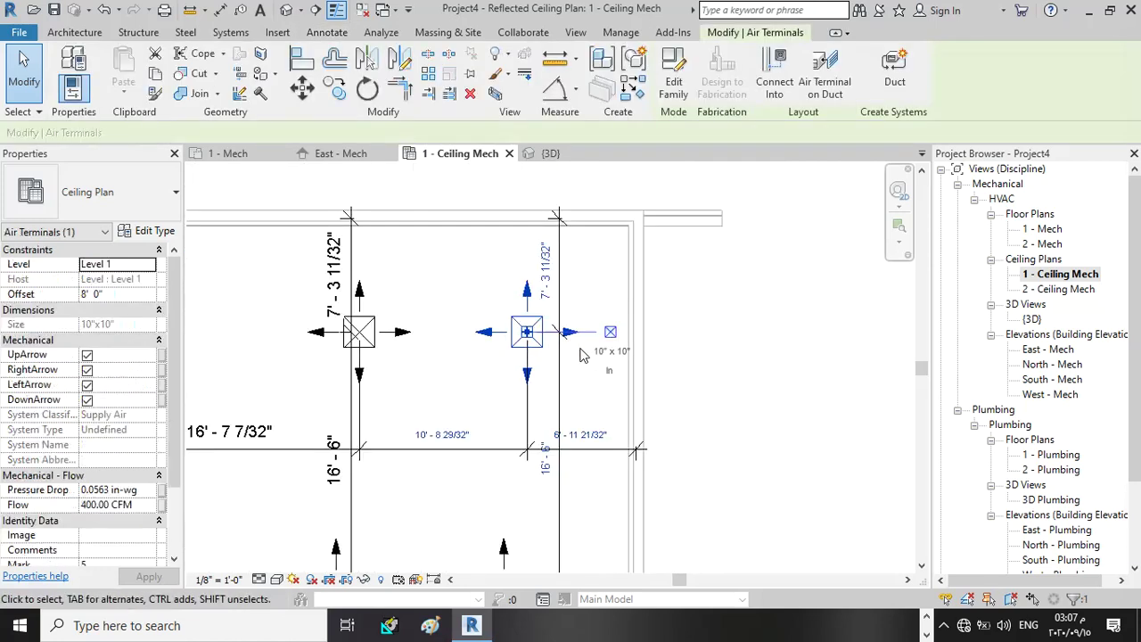
left_click(545, 279)
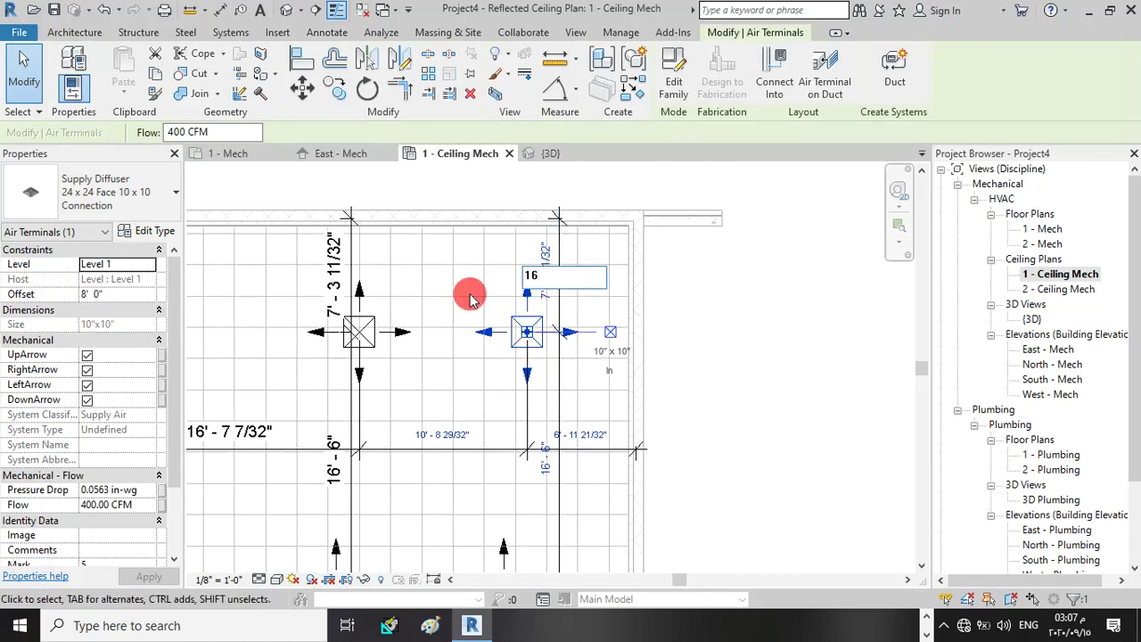
type("16")
key("Return")
Set the top-right diffuser's distance from the right wall to 12'-0"
scroll(481, 257, "down", 3)
scroll(486, 337, "up", 3)
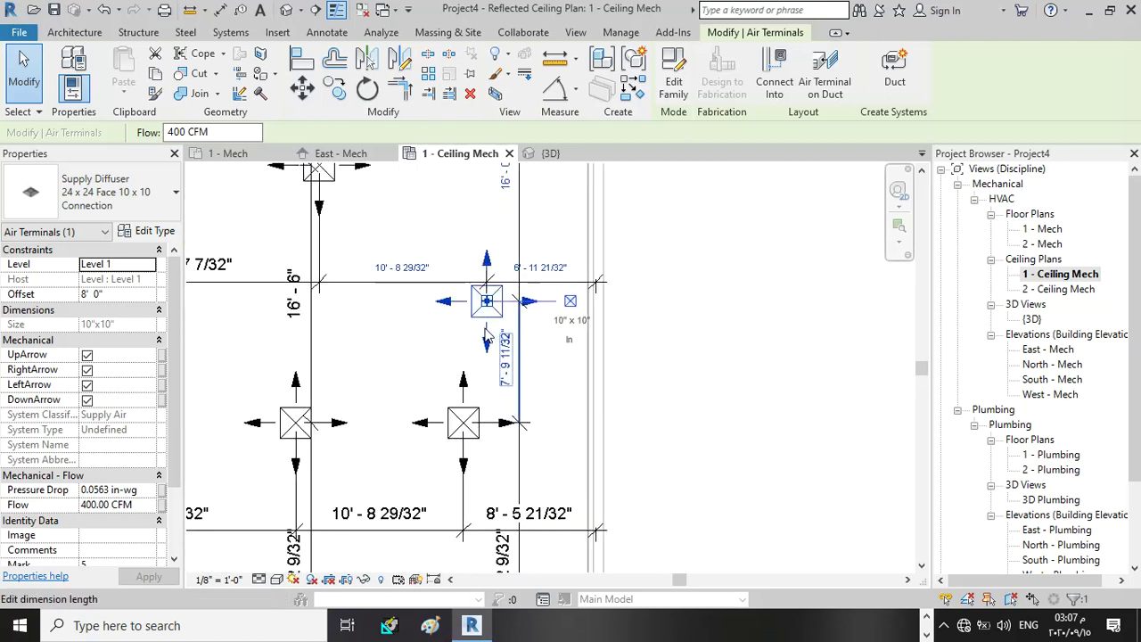
scroll(486, 337, "up", 2)
left_click(563, 246)
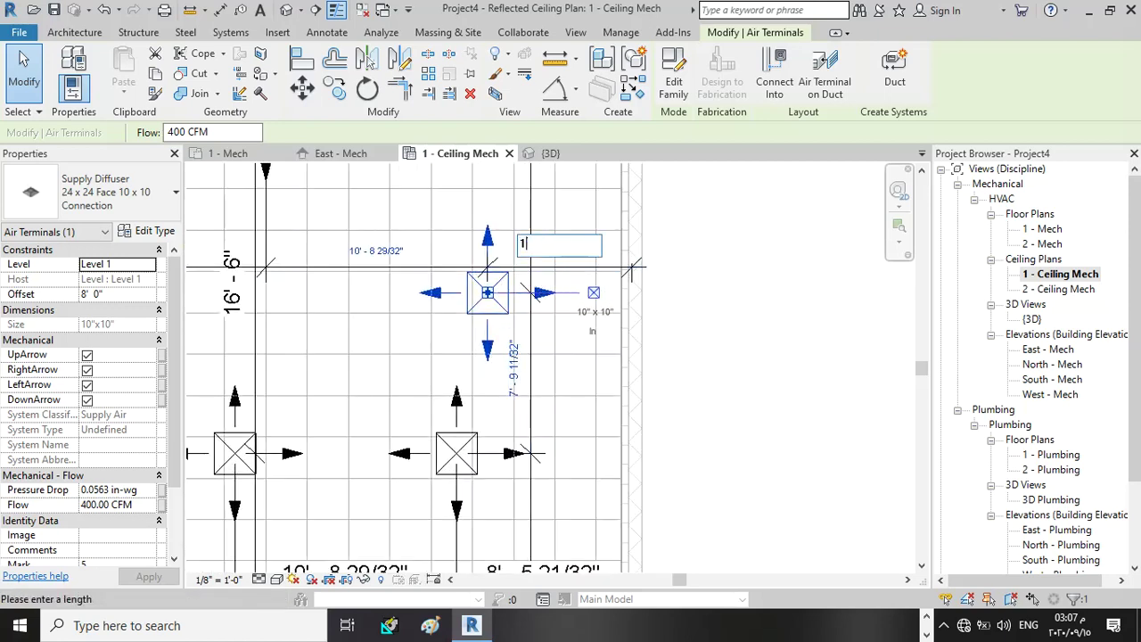
key("Return")
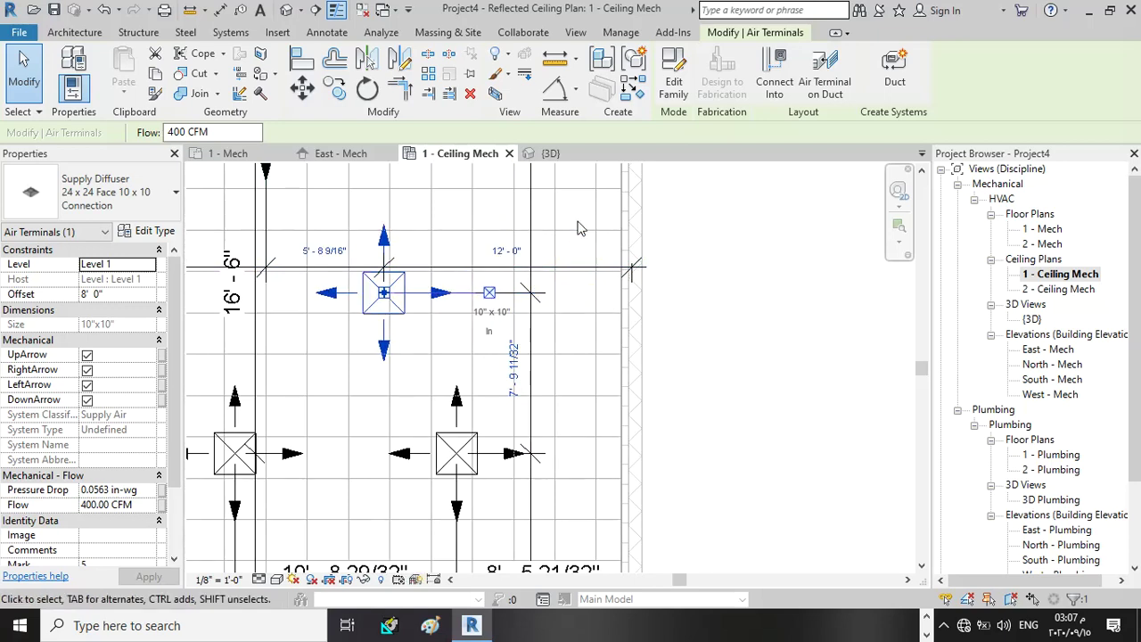
Position the top-middle diffuser 16'-0" from the upper wall and 12'-0" from the top-right diffuser
scroll(603, 319, "down", 4)
scroll(535, 271, "up", 4)
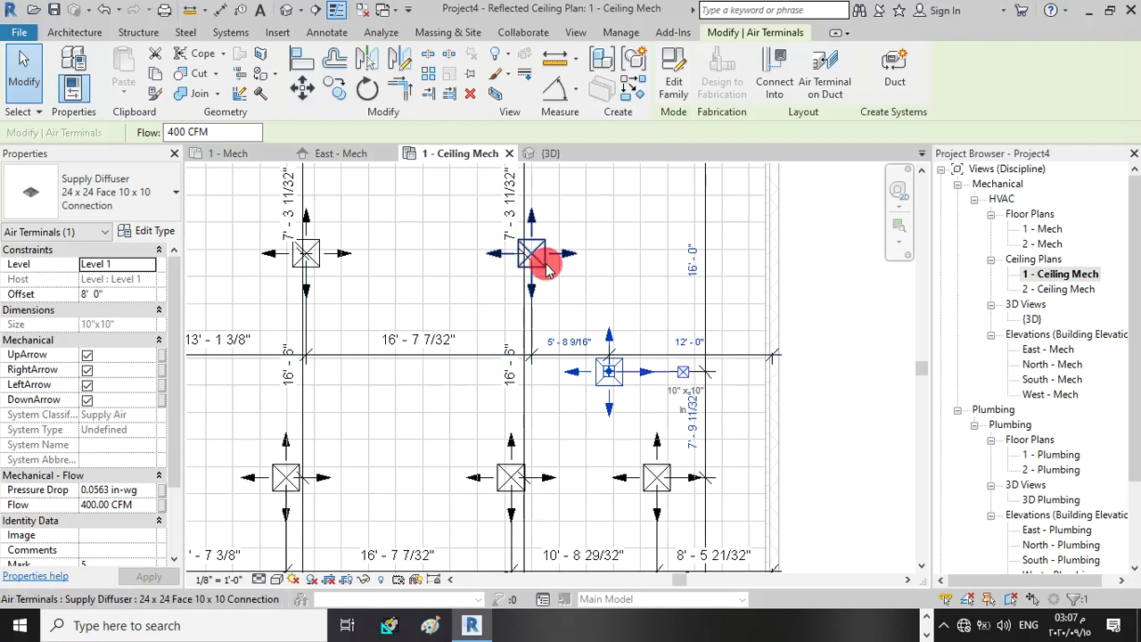
left_click(549, 270)
left_click(514, 207)
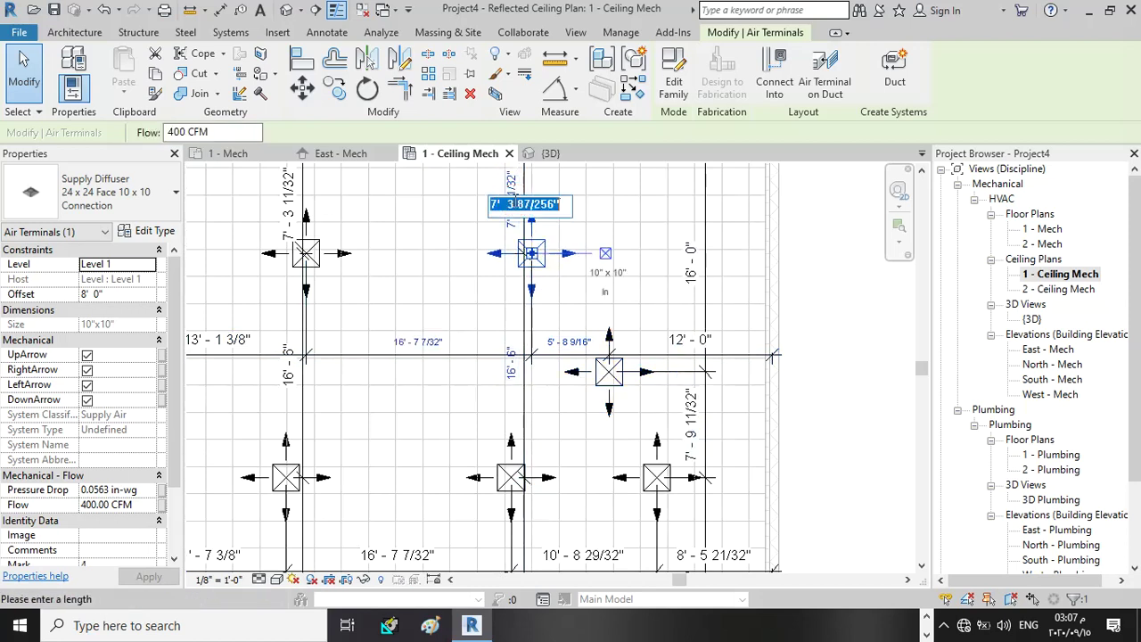
type("16")
key("Return")
left_click(577, 336)
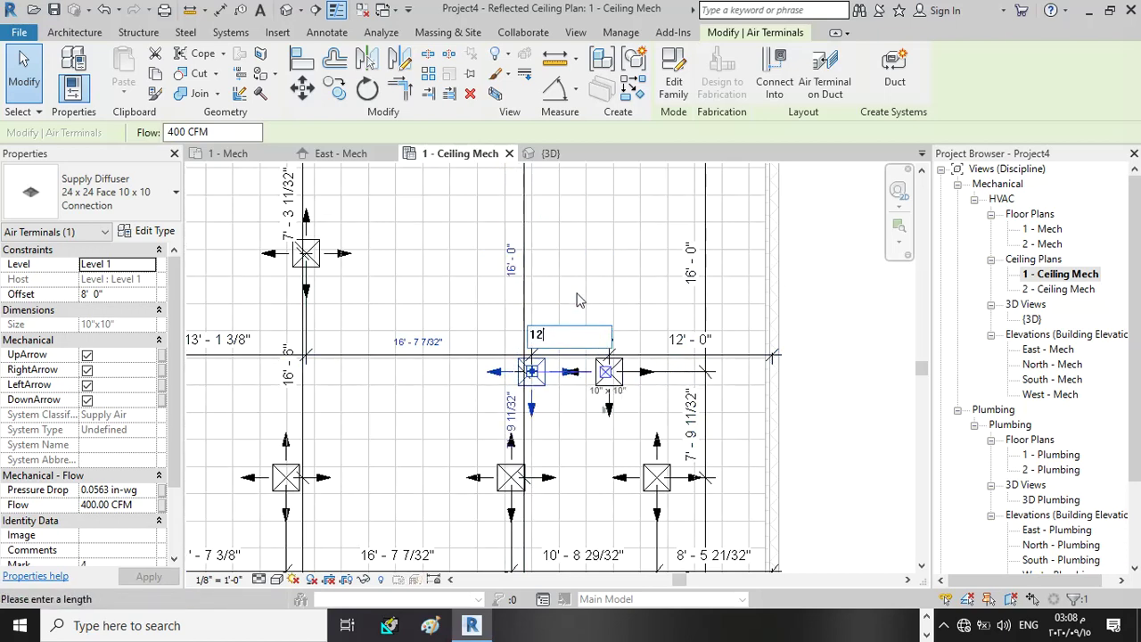
type("12")
key("Return")
Position the top-left diffuser 16'-0" from the upper wall and 12'-0" from the top-middle diffuser
scroll(579, 298, "down", 3)
scroll(437, 264, "up", 2)
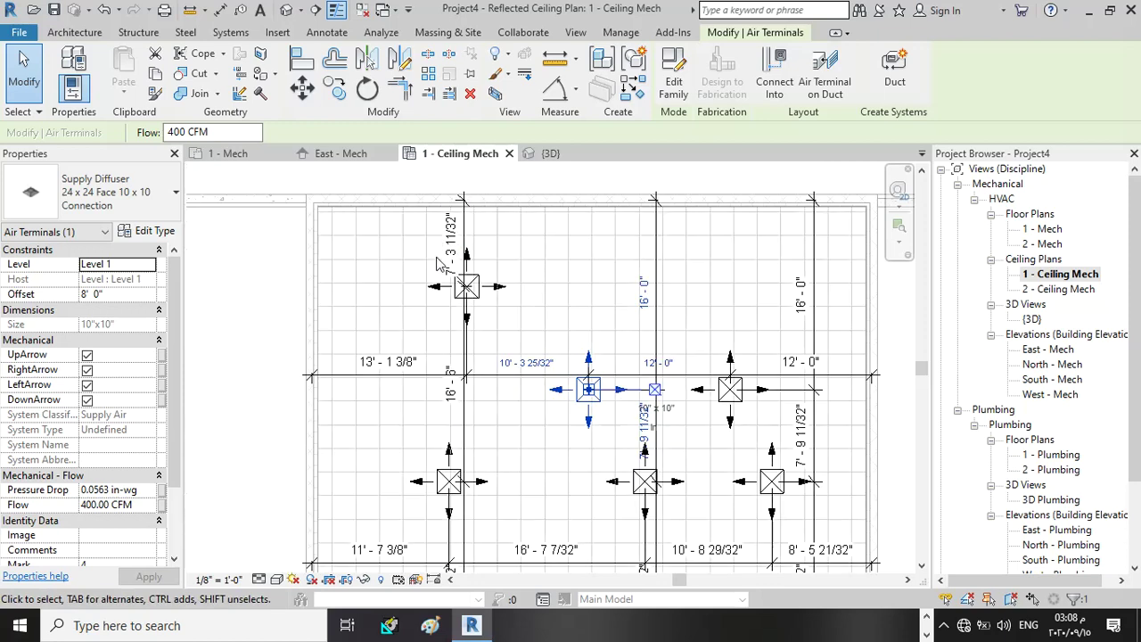
left_click(466, 285)
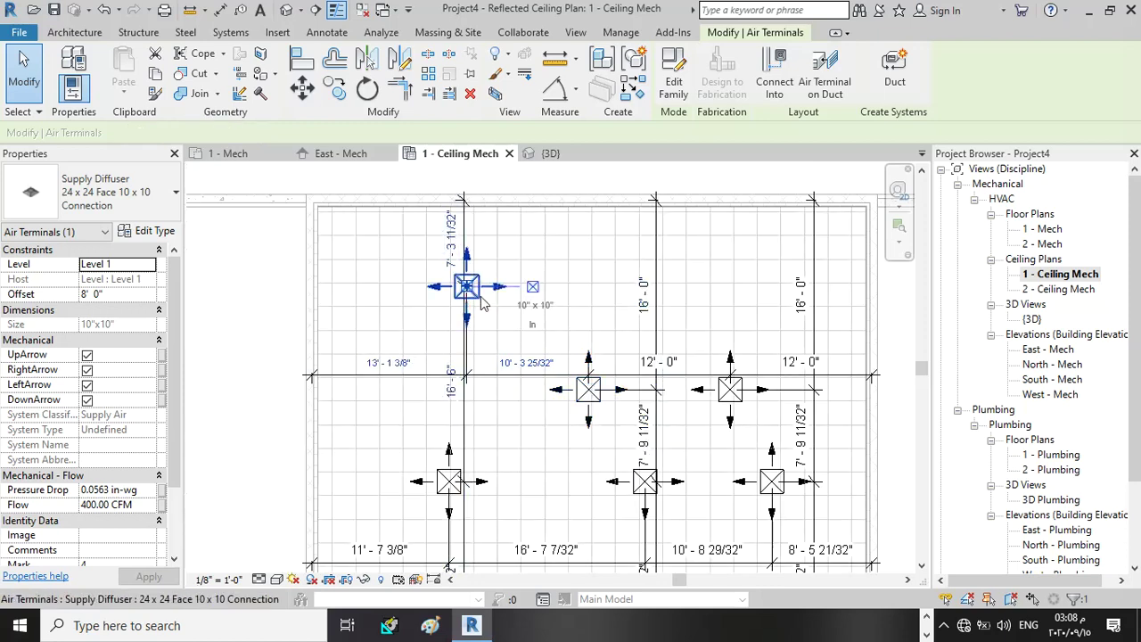
left_click(459, 253)
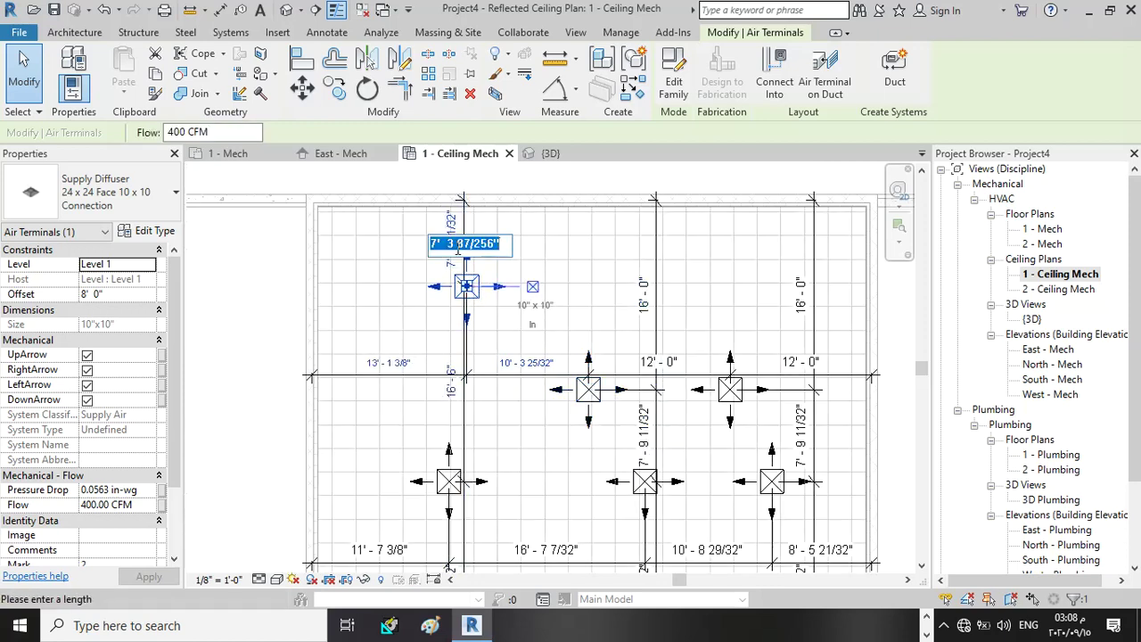
type("16")
key("Return")
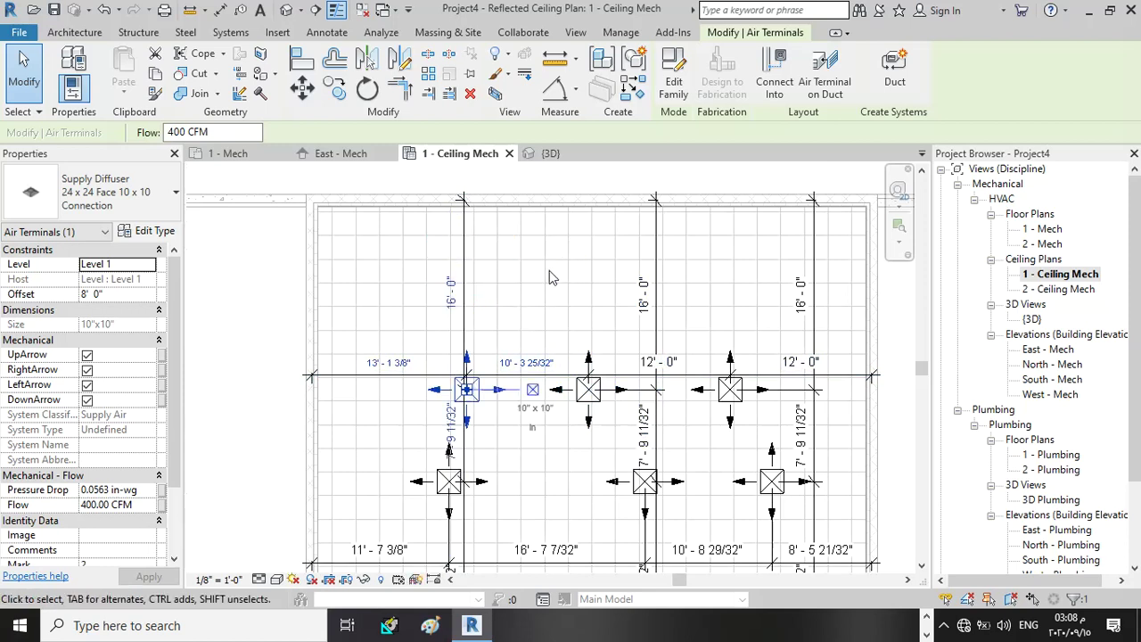
left_click(522, 364)
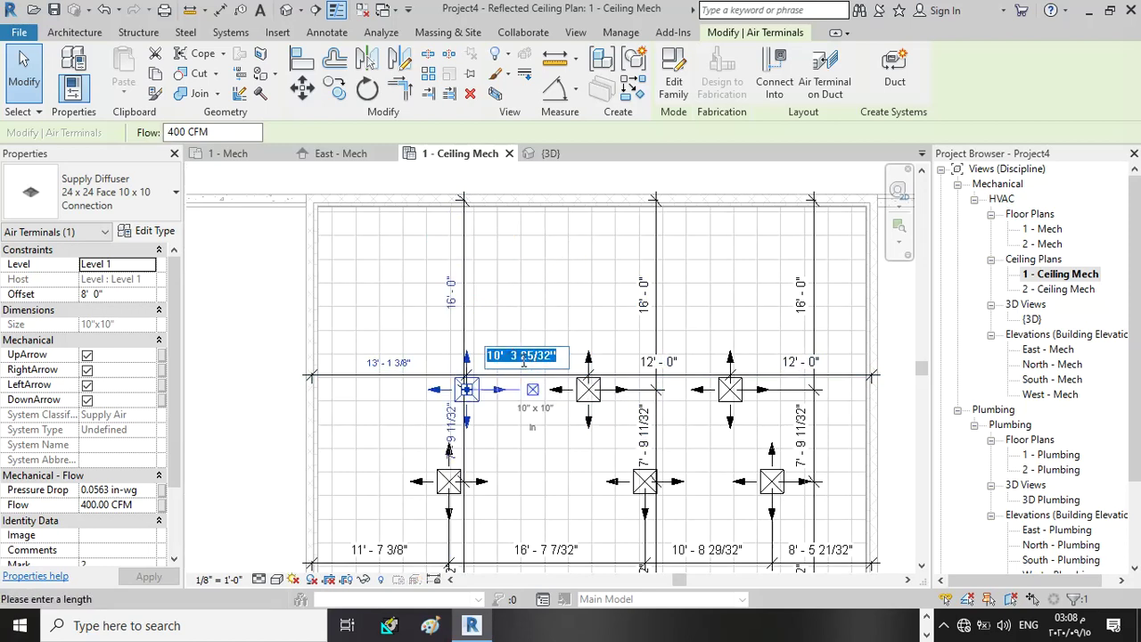
key("Return")
Position the middle row's right diffuser 16'-0" below the top row and 12'-0" from the right wall
scroll(532, 284, "down", 5)
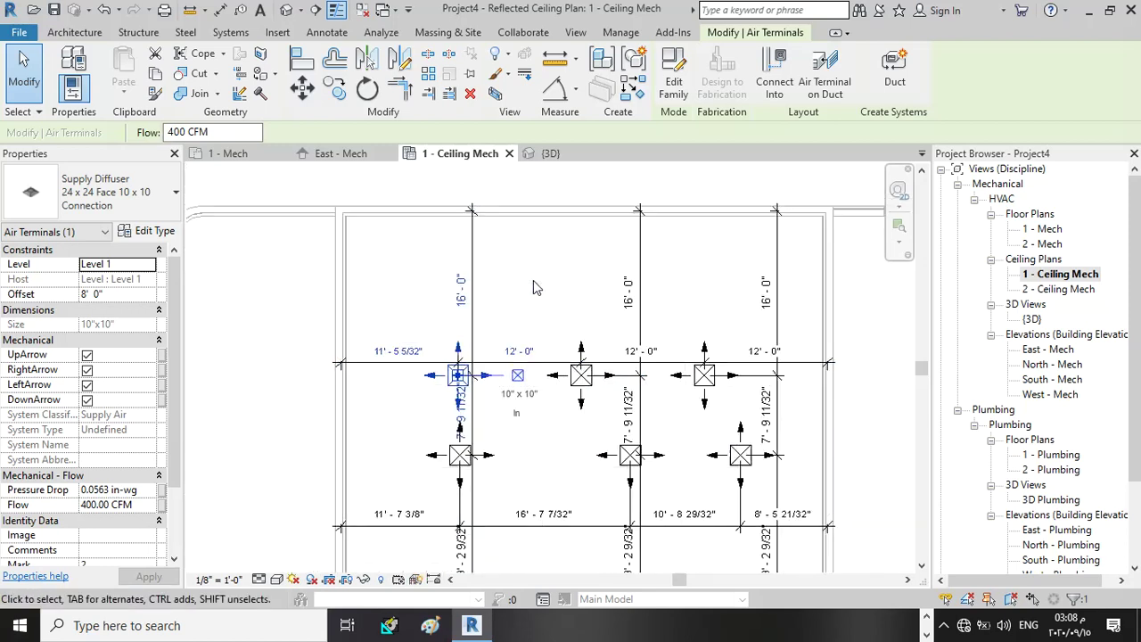
scroll(532, 287, "up", 5)
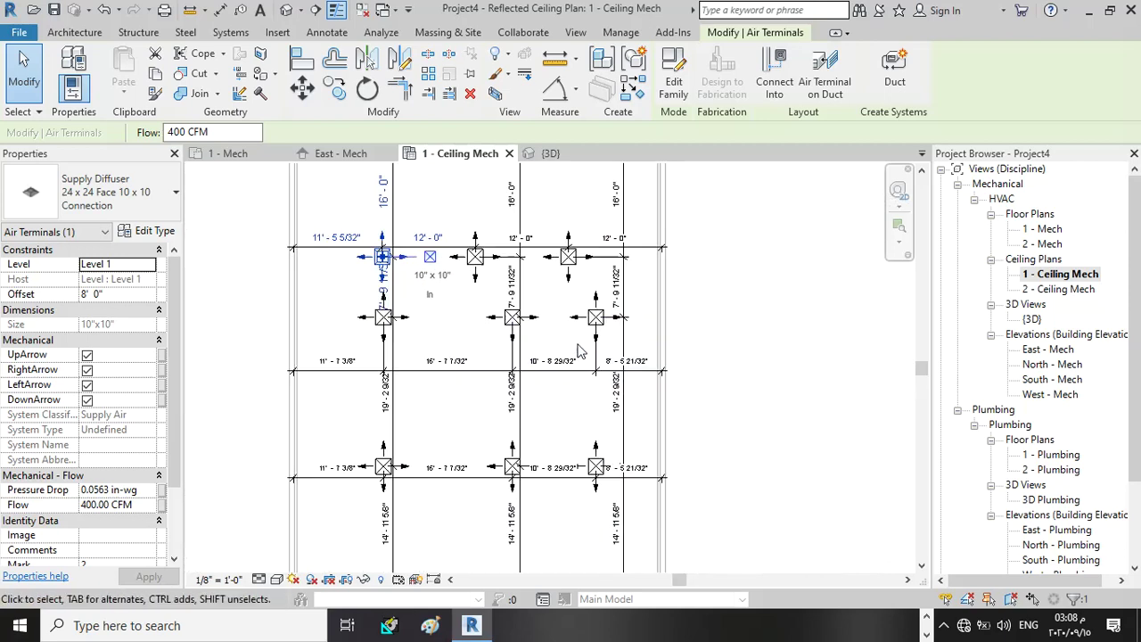
left_click(601, 312)
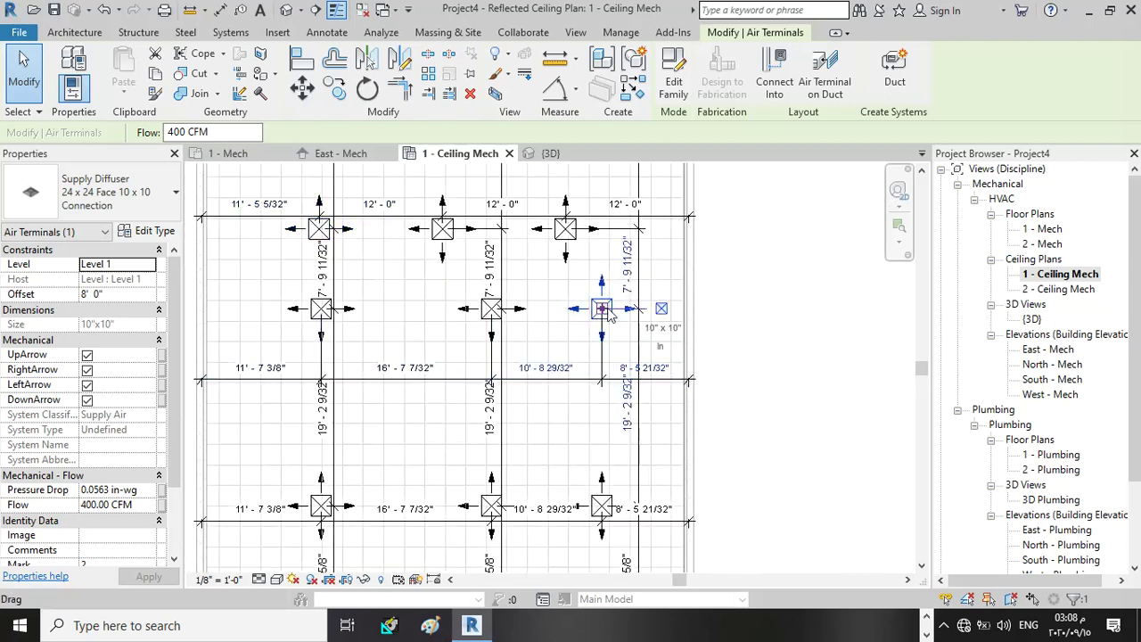
left_click(629, 283)
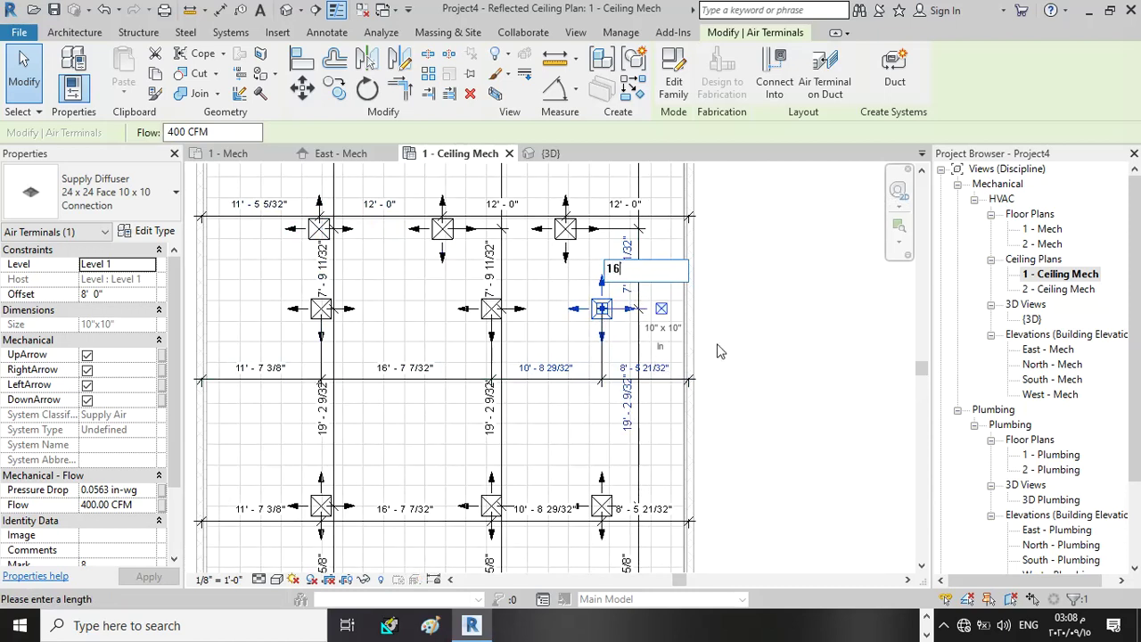
type("16")
key("Return")
left_click(644, 367)
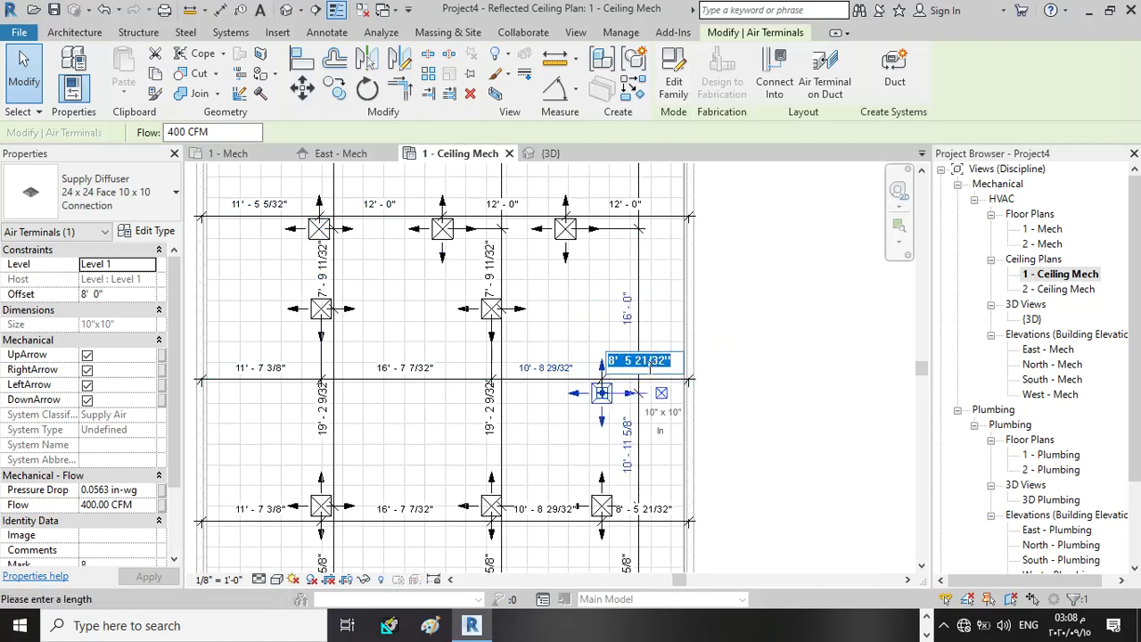
key("Return")
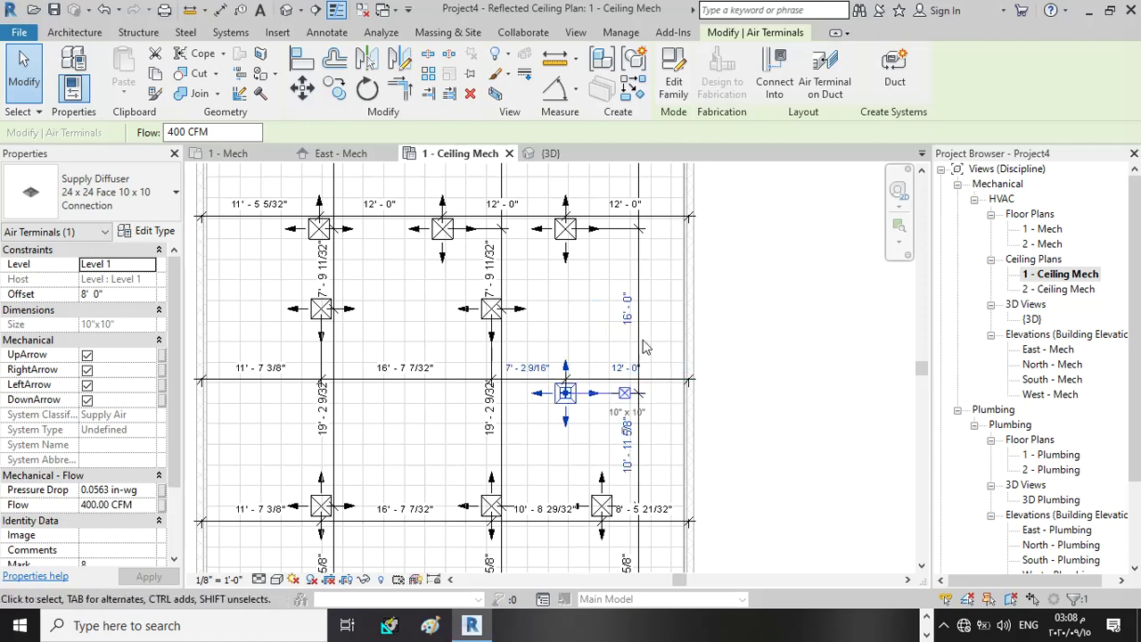
Position the middle row's center diffuser 16'-0" below the top row and 12'-0" from the right diffuser in its row
left_click(486, 312)
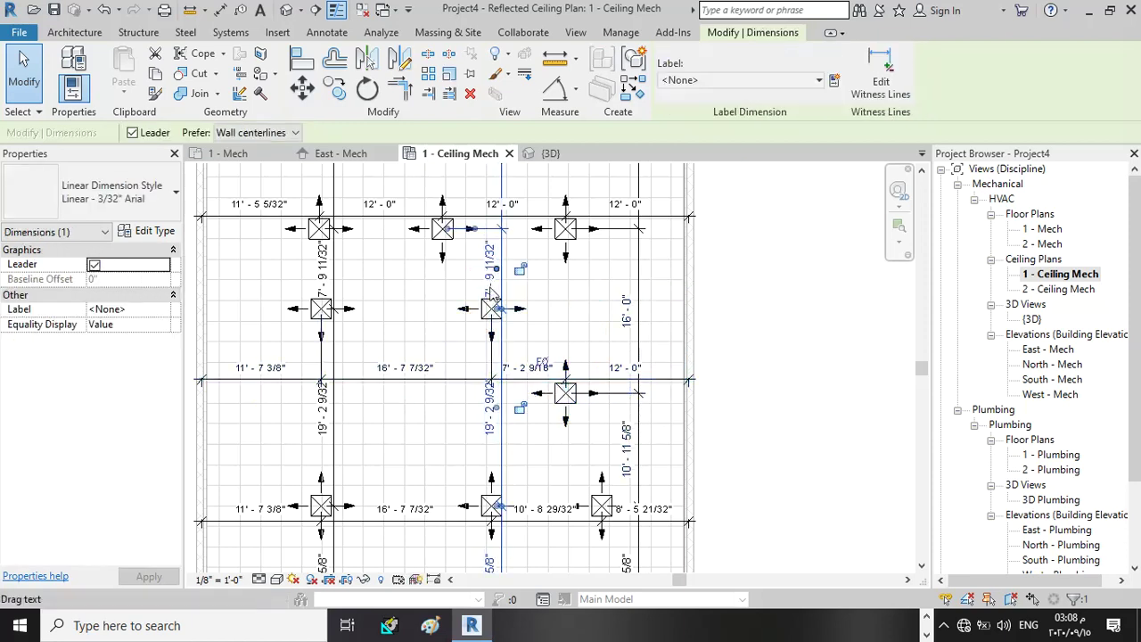
scroll(477, 299, "up", 3)
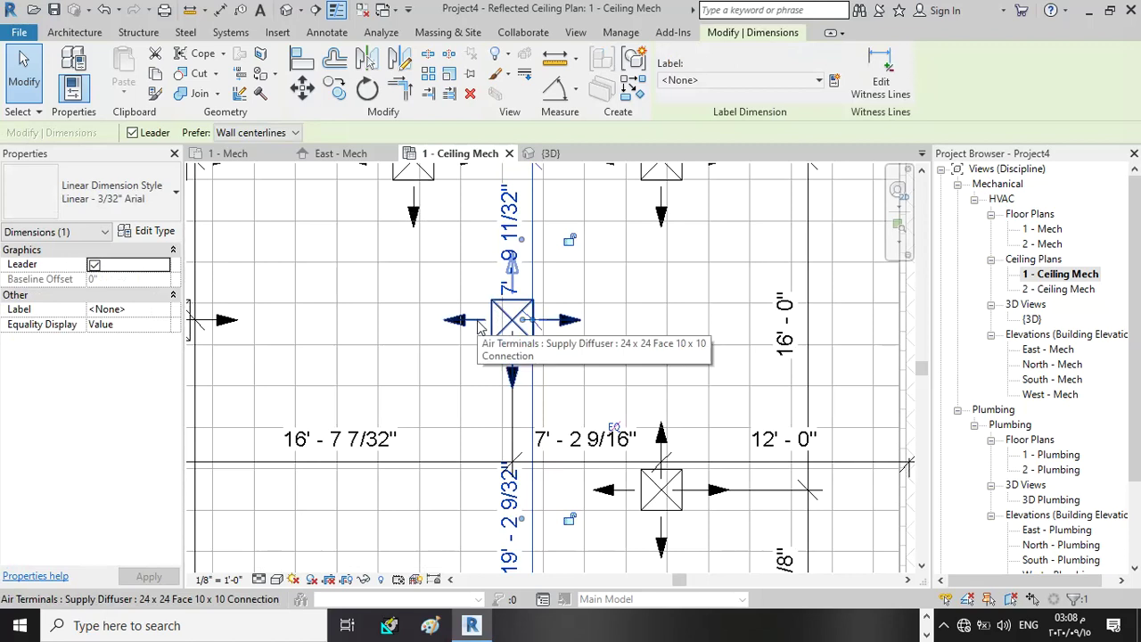
left_click(479, 328)
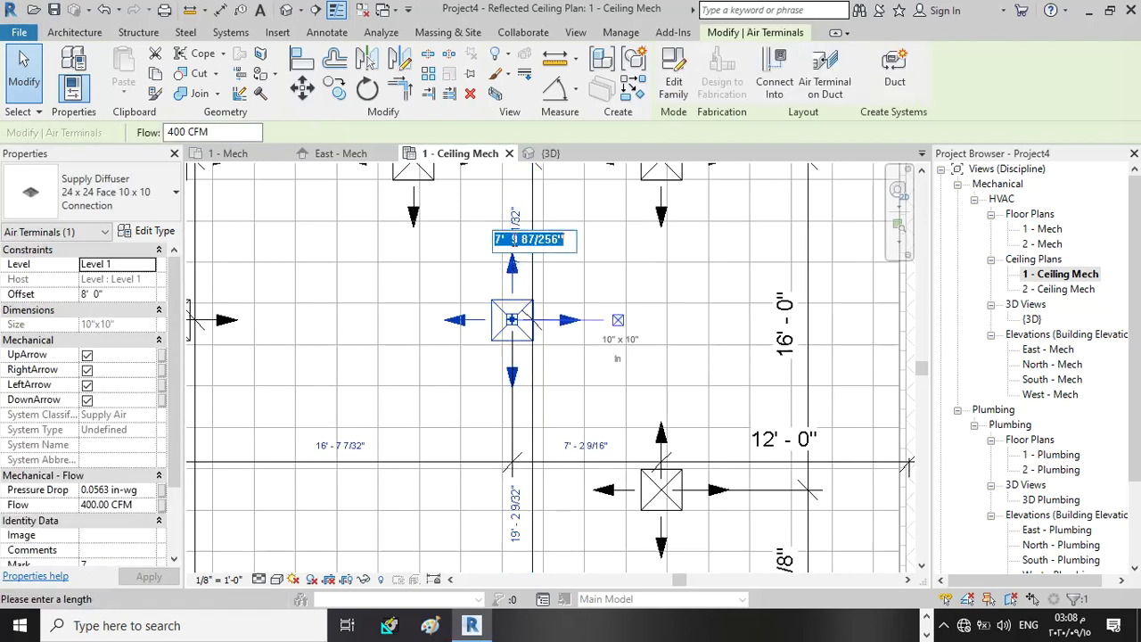
type("16")
left_click(398, 304)
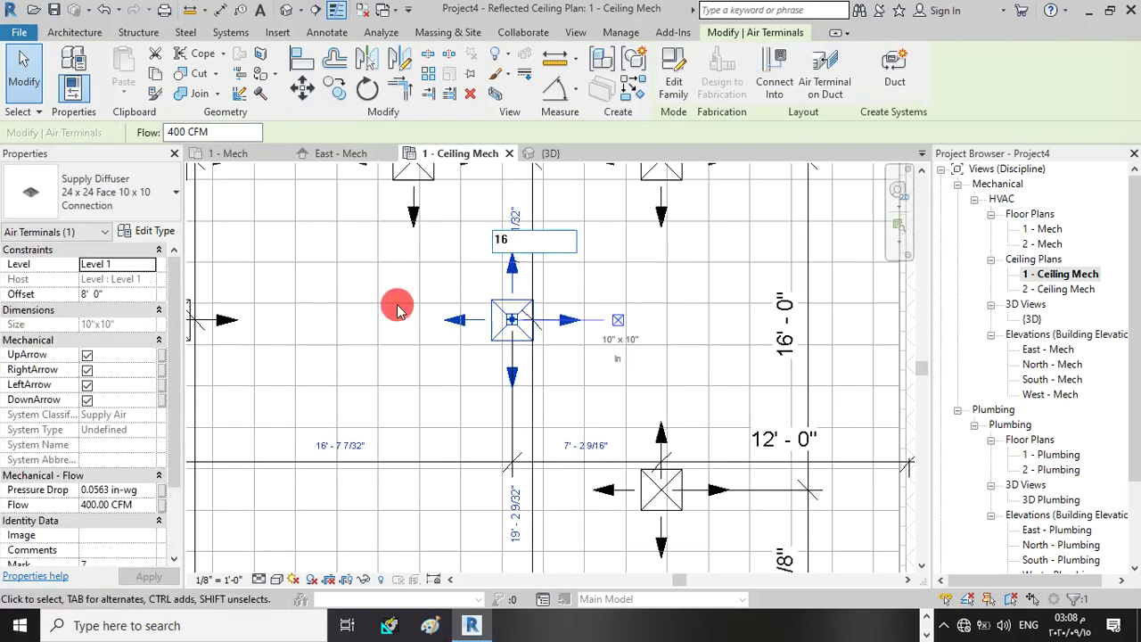
left_click(587, 442)
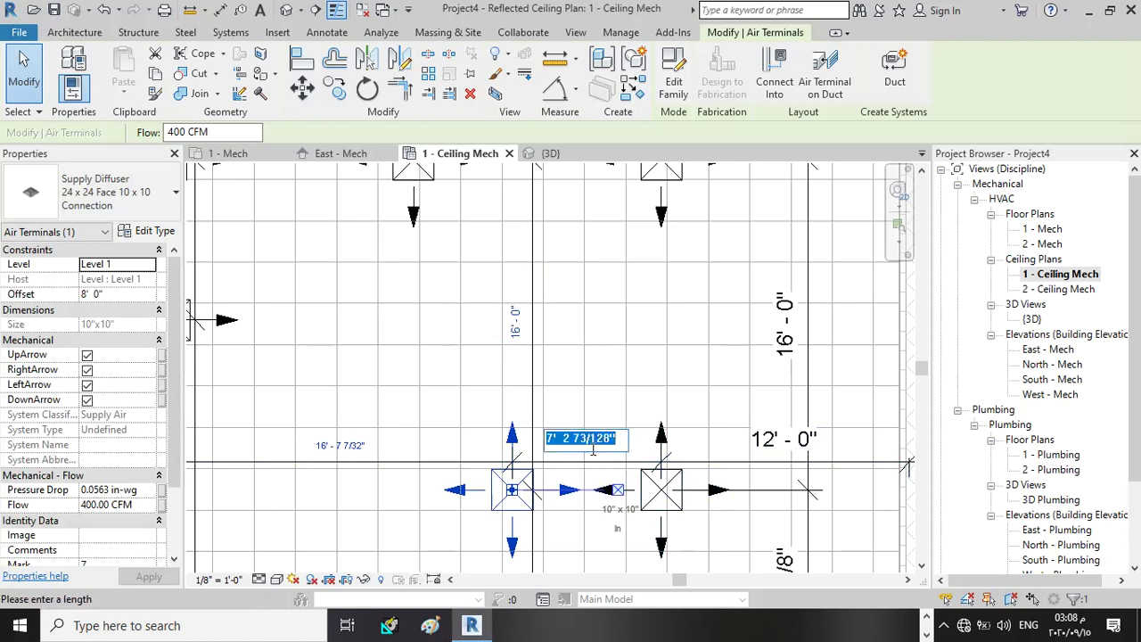
type("12")
key("Return")
Position the middle row's left diffuser 16'-0" below the top row and 12'-0" from the center diffuser in its row
scroll(866, 318, "down", 3)
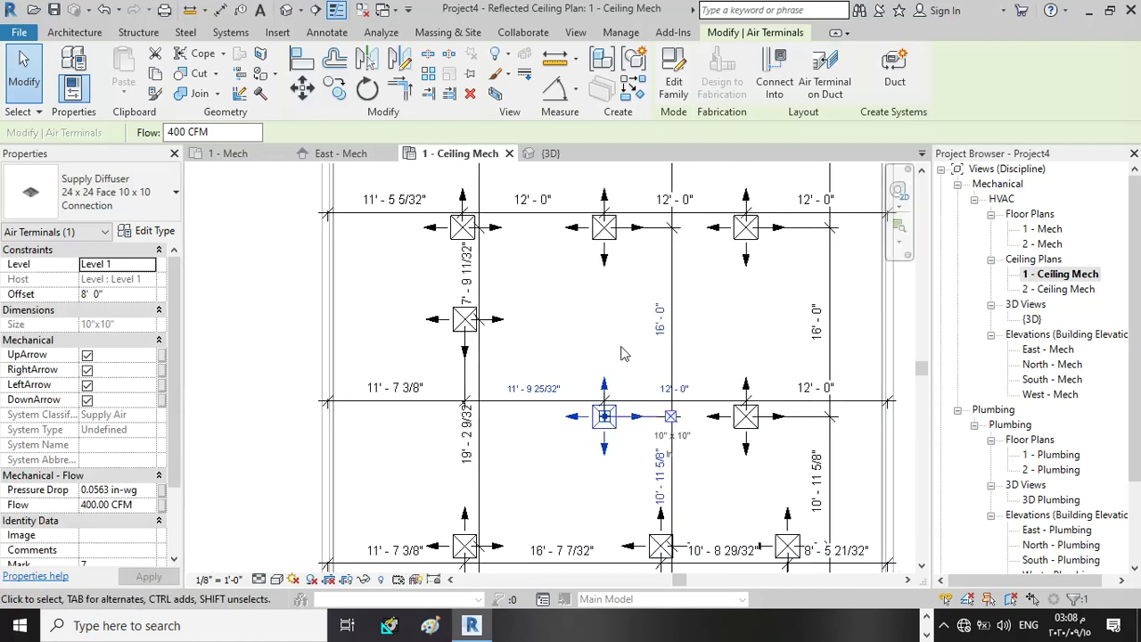
scroll(459, 355, "up", 2)
left_click(425, 306)
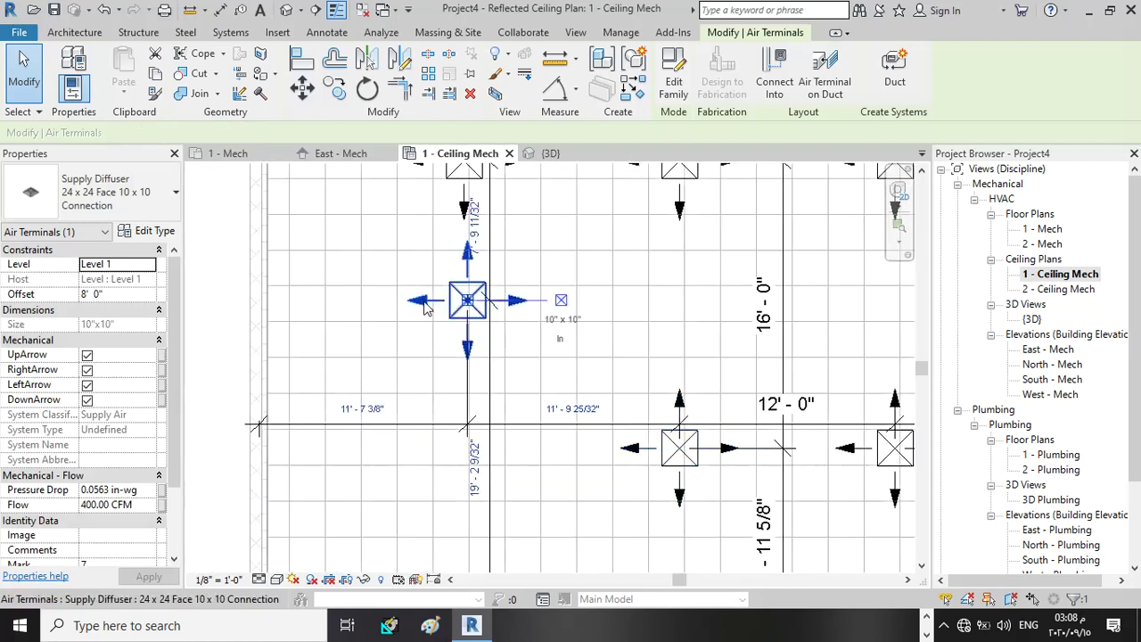
left_click(473, 230)
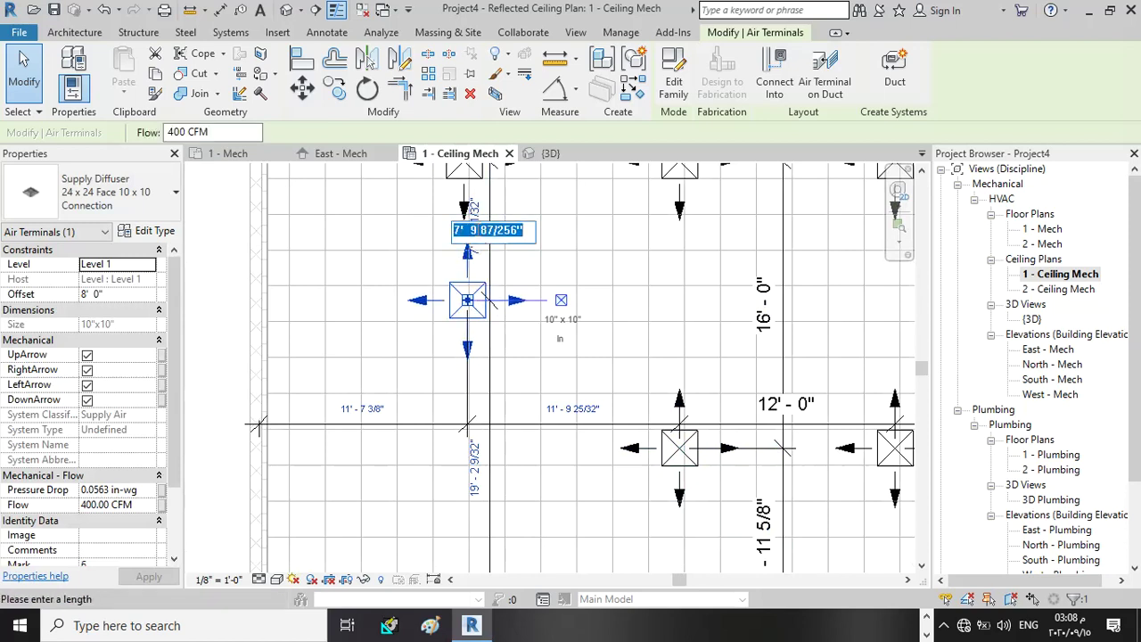
type("16")
key("Return")
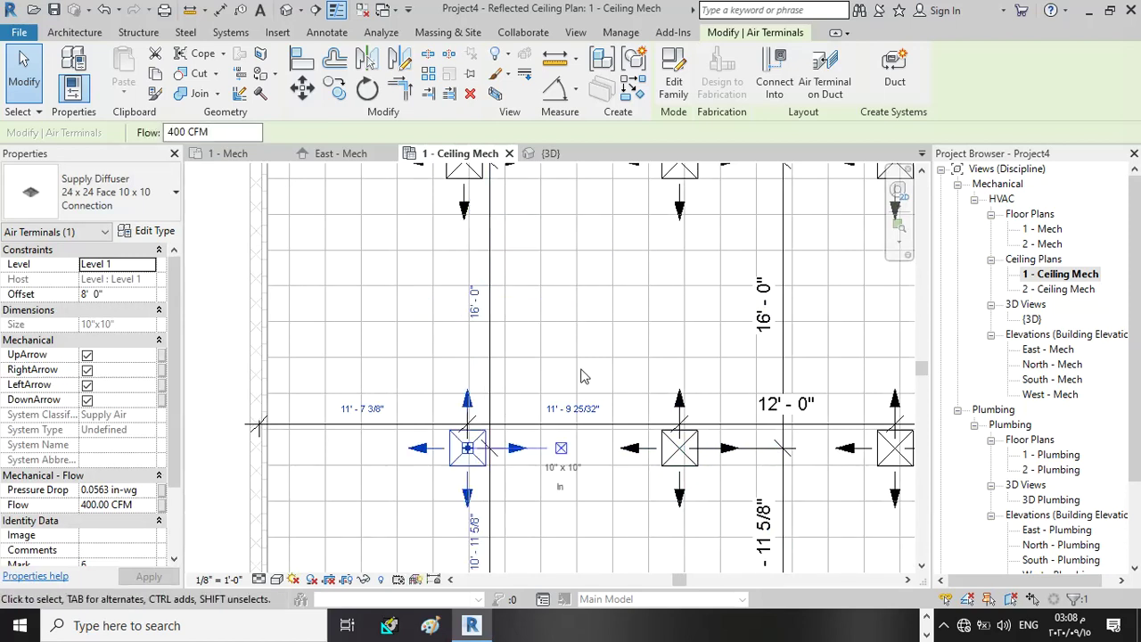
left_click(574, 405)
type("1")
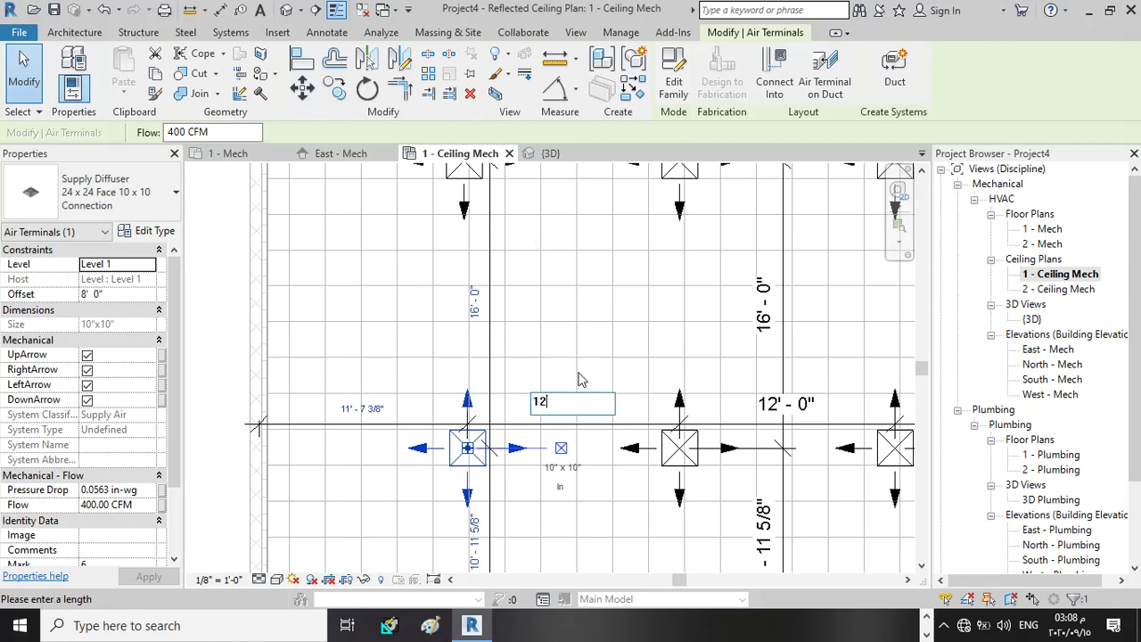
type("2")
key("Return")
Position the bottom row's right diffuser 16'-0" below the middle row and 12'-0" from the right wall
scroll(568, 326, "down", 3)
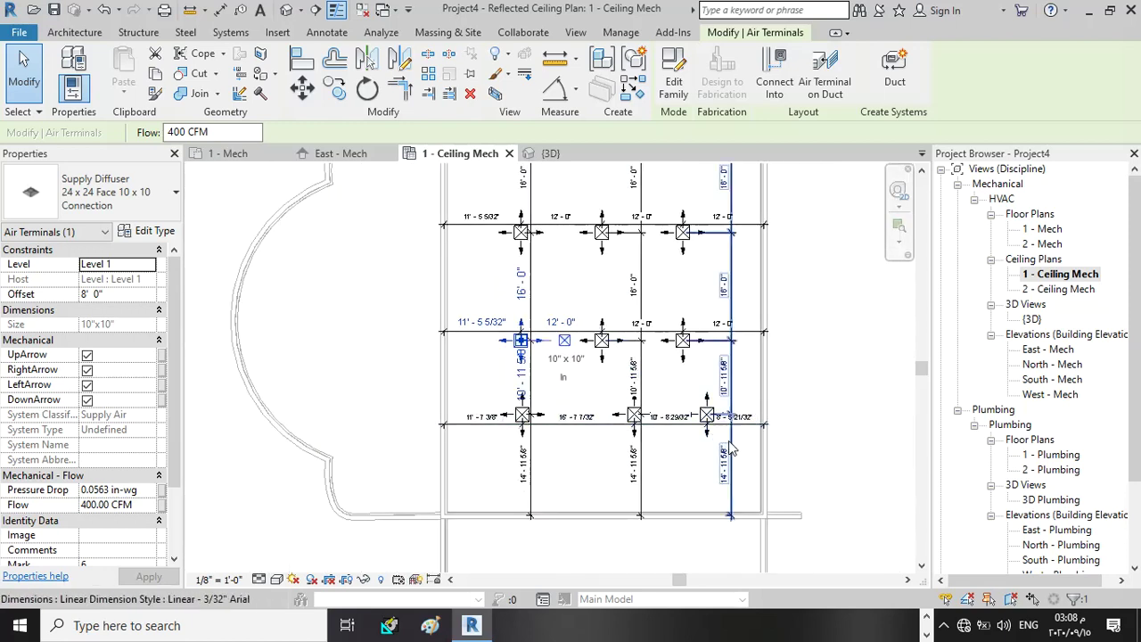
scroll(729, 448, "up", 5)
left_click(646, 426)
scroll(534, 317, "down", 3)
scroll(545, 315, "down", 2)
scroll(579, 339, "up", 4)
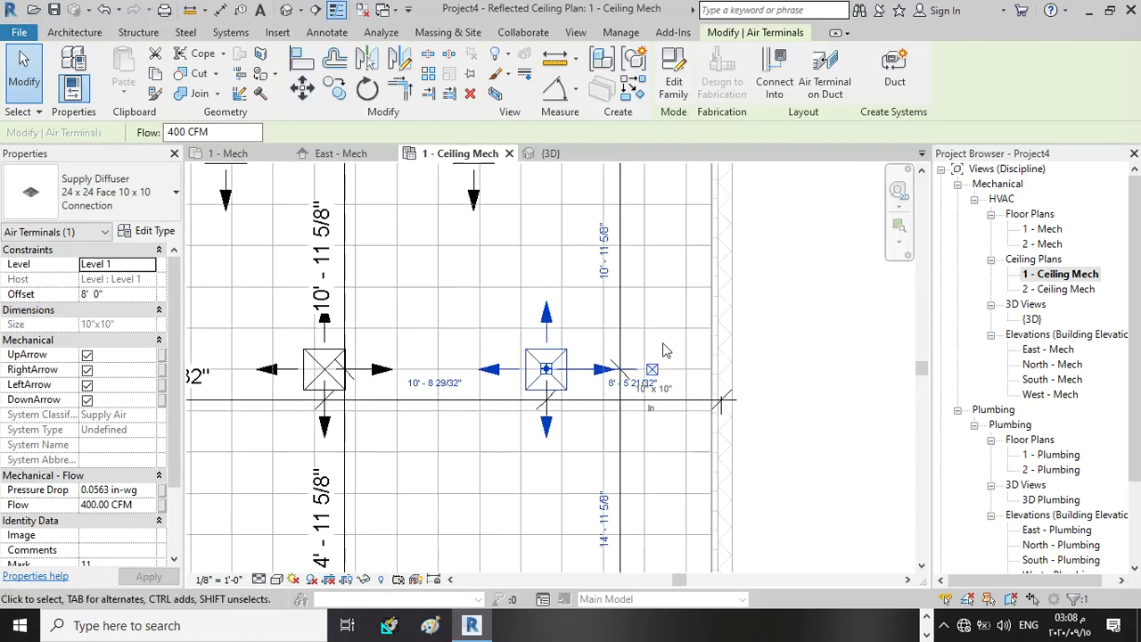
left_click(605, 277)
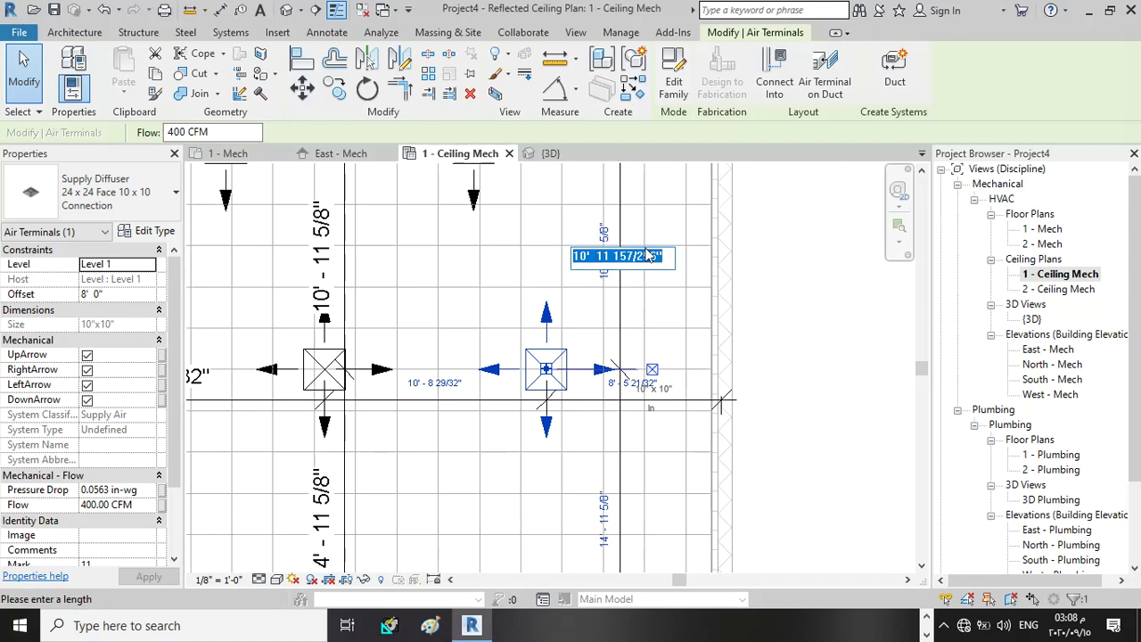
type("16")
key("Return")
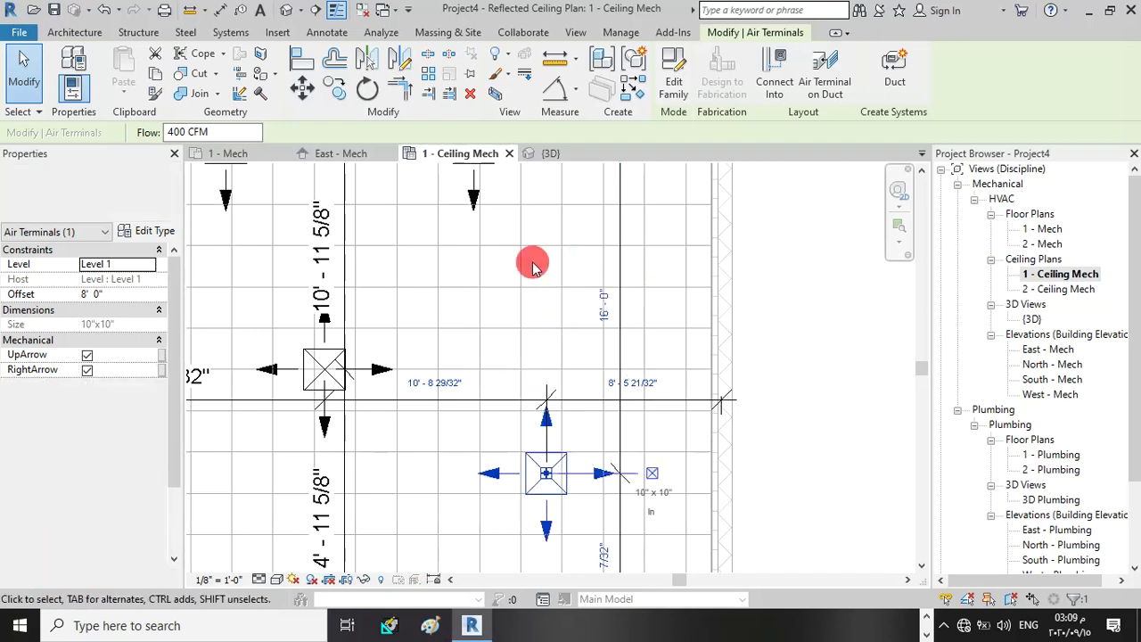
scroll(553, 251, "down", 2)
scroll(550, 331, "up", 3)
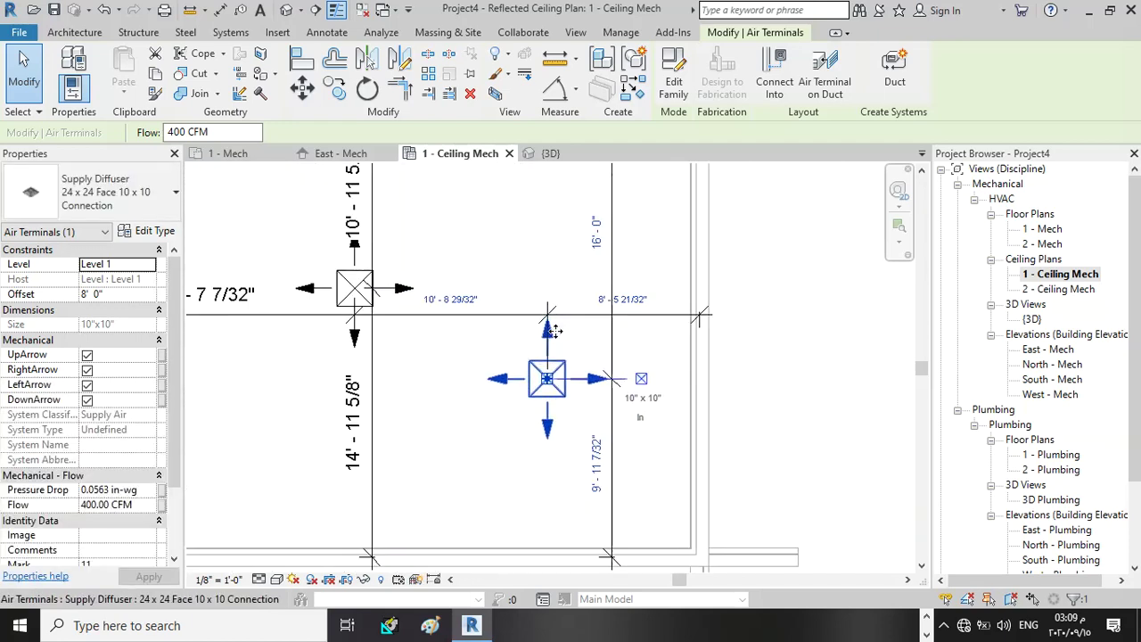
left_click(627, 296)
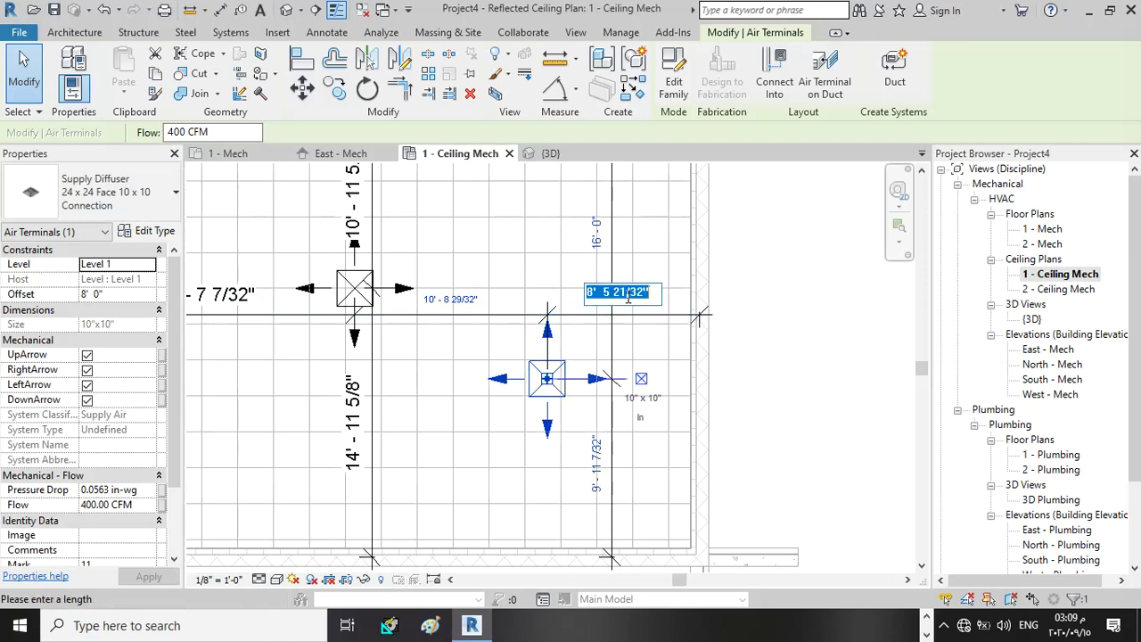
type("12")
key("Return")
Position the bottom row's center diffuser 16'-0" below the middle row and 12'-0" from the right diffuser in its row
scroll(652, 251, "down", 4)
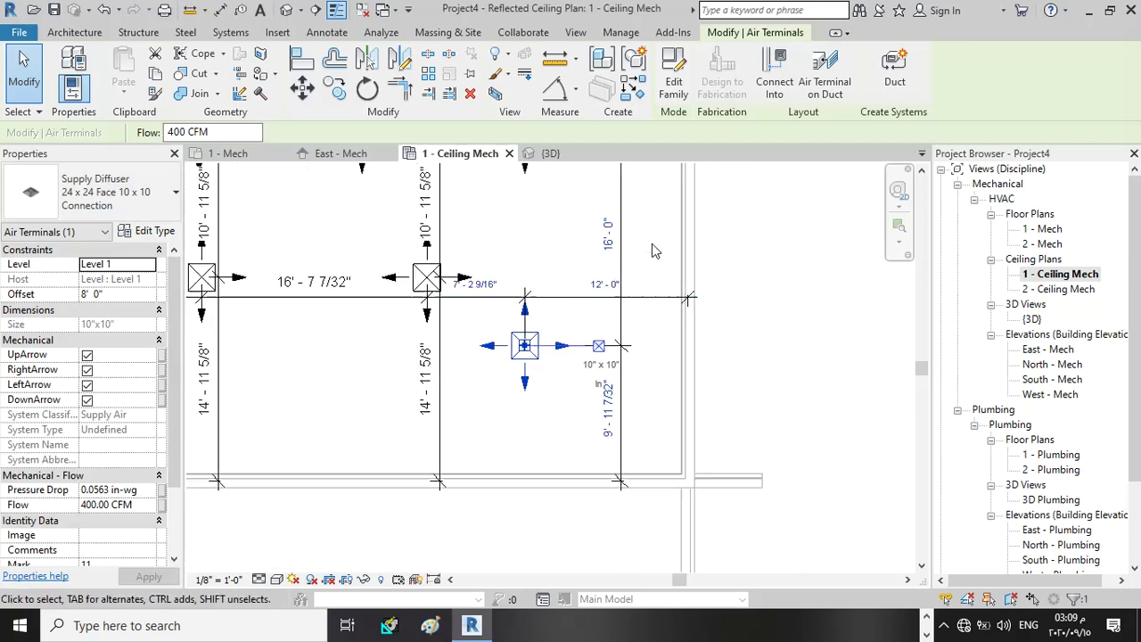
scroll(621, 251, "up", 2)
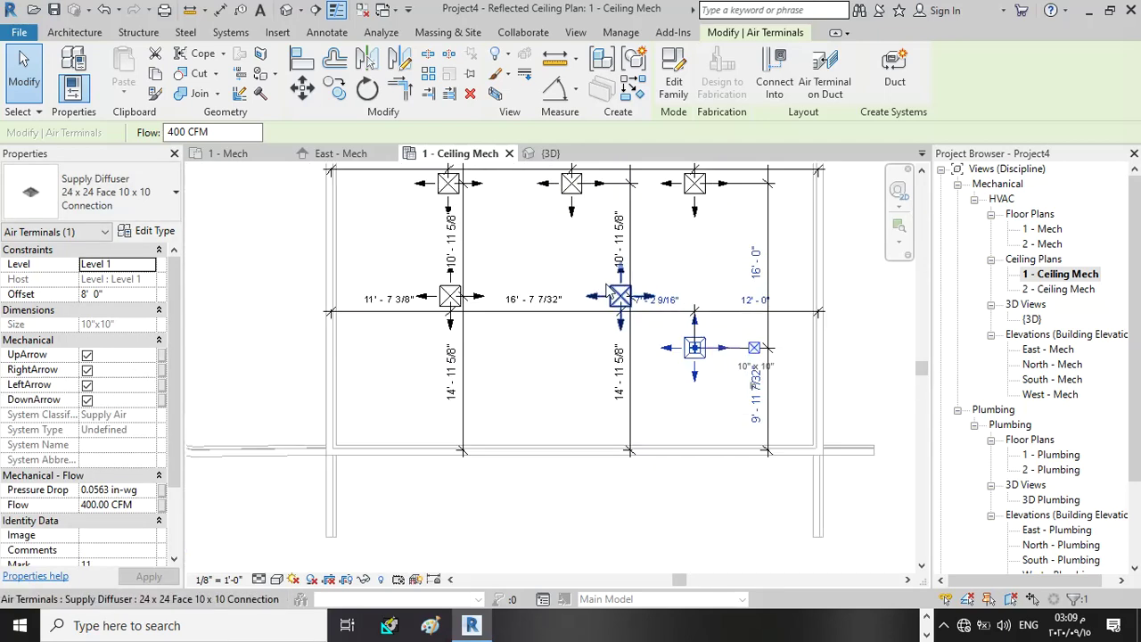
scroll(615, 300, "up", 2)
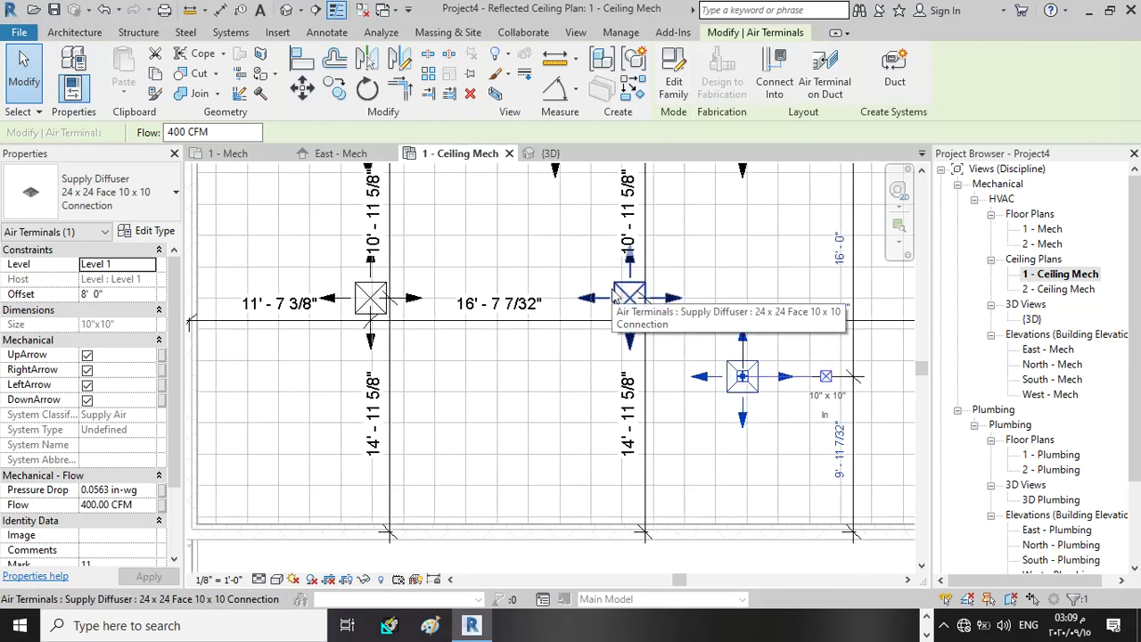
left_click(617, 299)
left_click(630, 242)
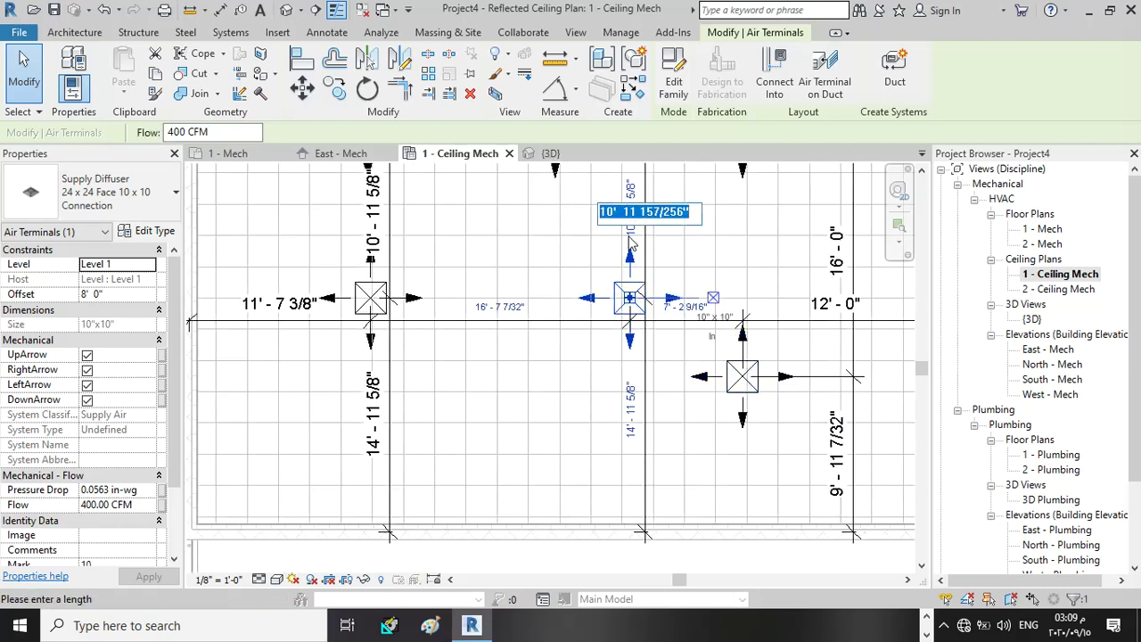
type("16")
key("Return")
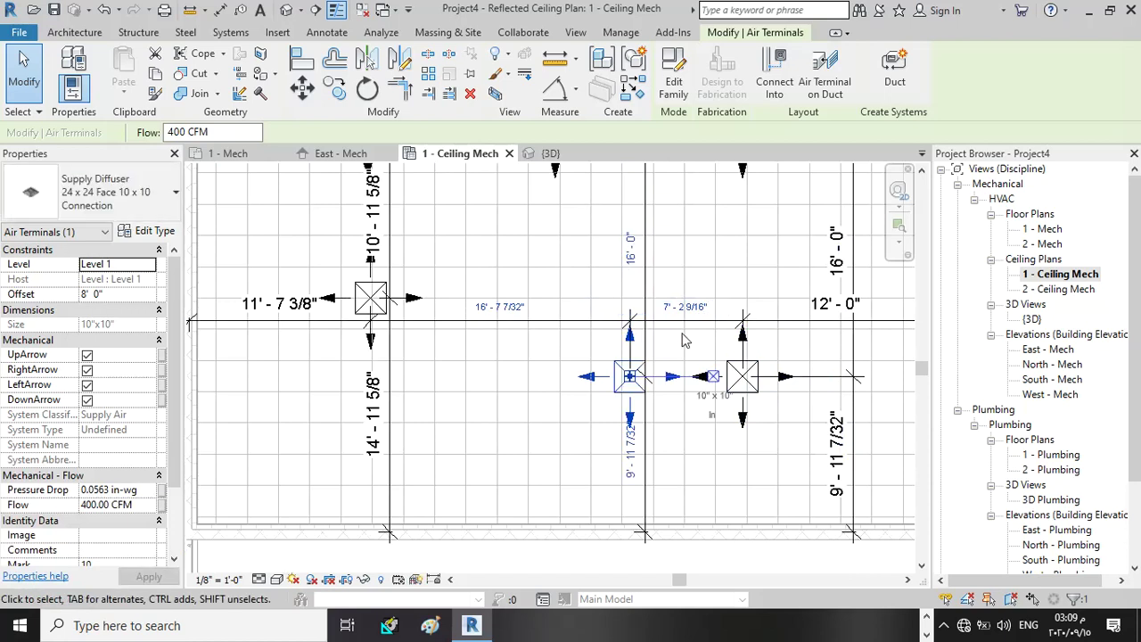
left_click(682, 301)
type("1")
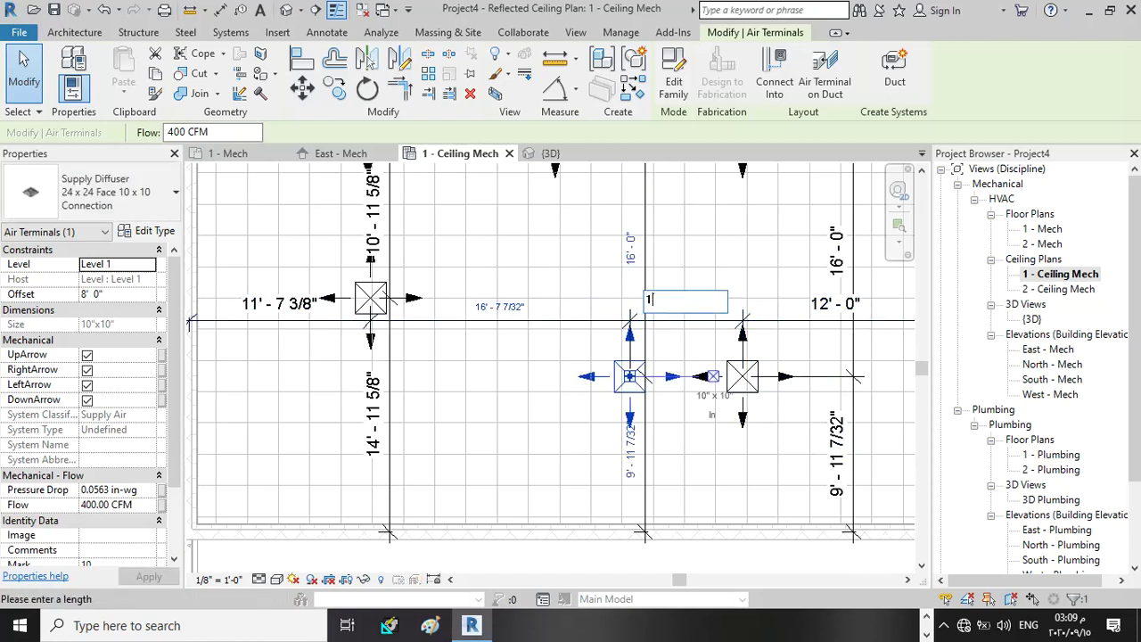
type("2")
key("Return")
Position the bottom row's left diffuser 16'-0" below the middle row and 12'-0" from the center diffuser in its row
scroll(624, 285, "down", 2)
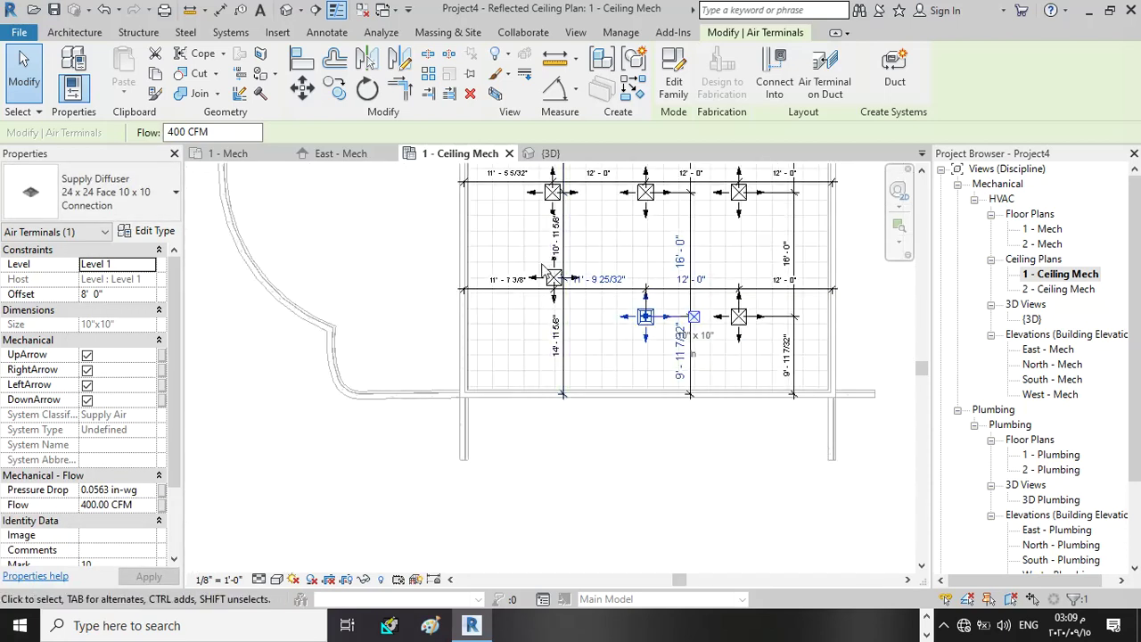
scroll(541, 270, "up", 3)
scroll(541, 270, "up", 1)
left_click(557, 295)
left_click(586, 205)
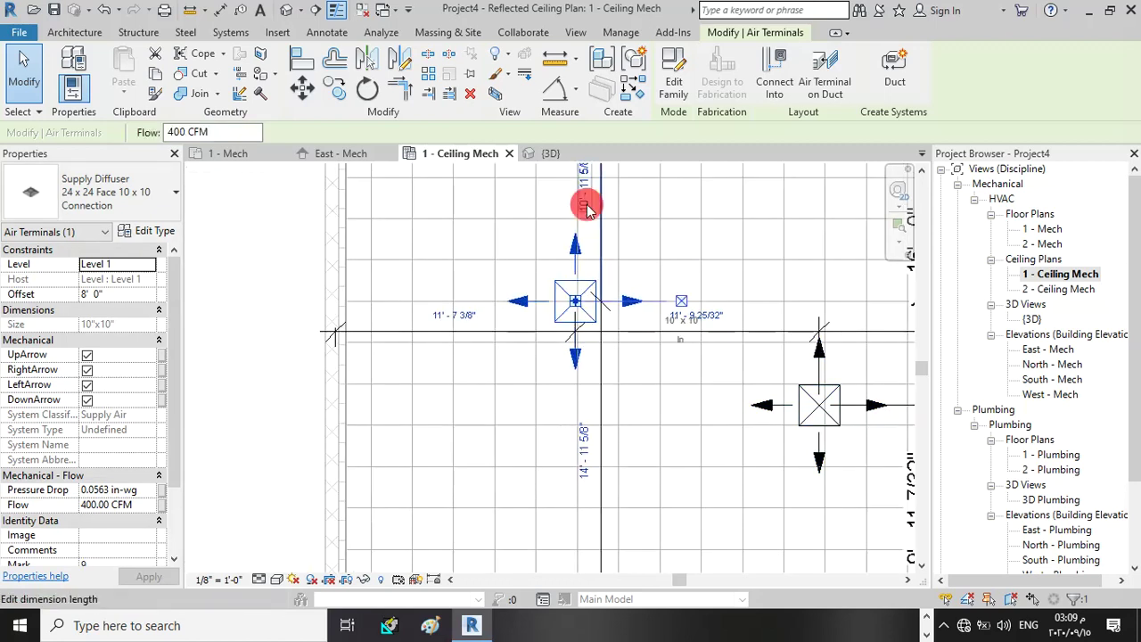
type("1")
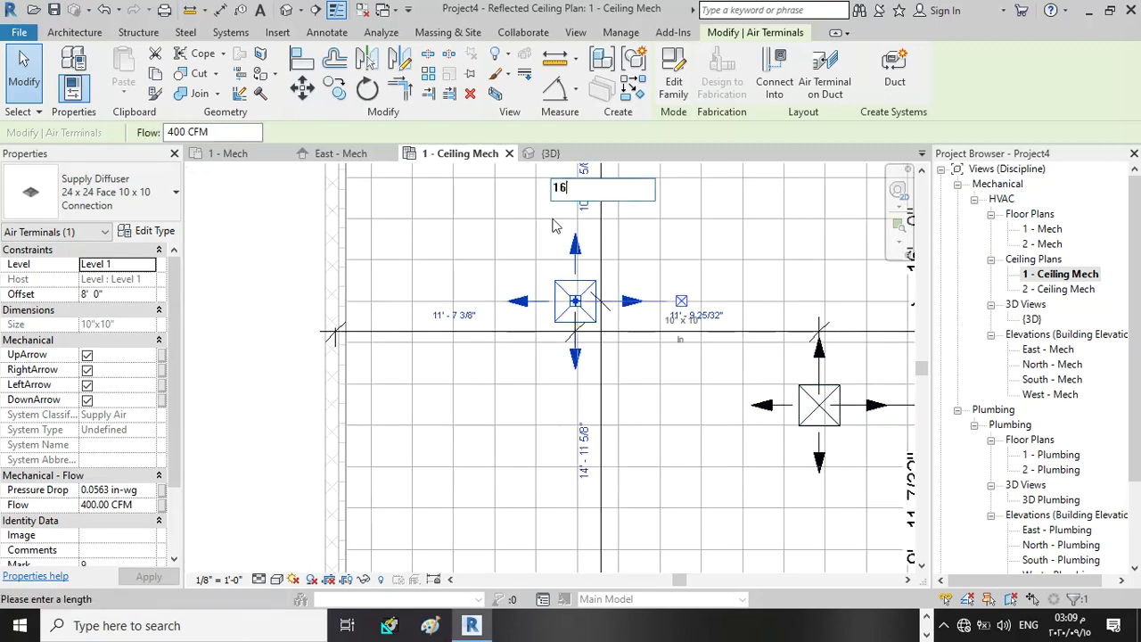
type("6")
key("Return")
left_click(684, 311)
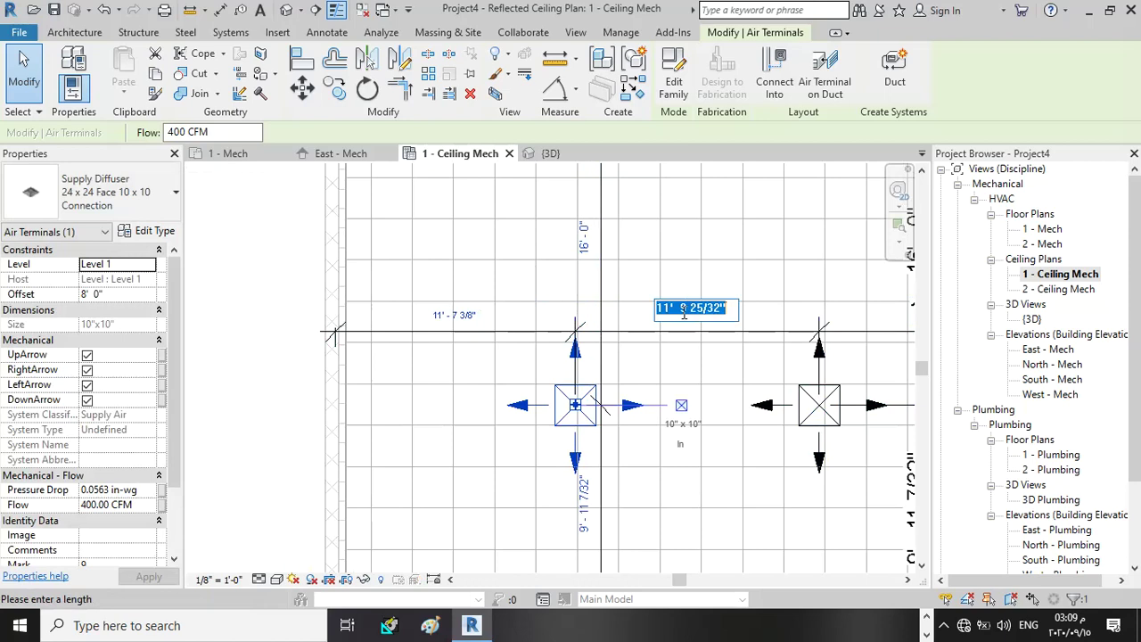
type("12")
key("Return")
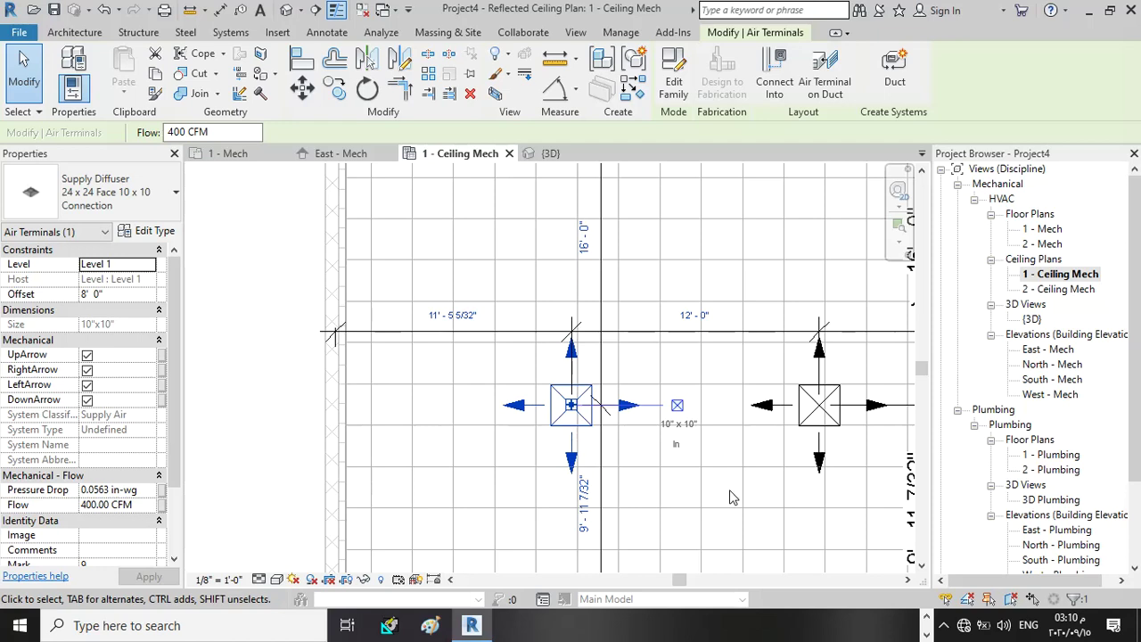
Delete the three vertical dimension strings running along the diffuser columns
scroll(722, 476, "down", 8)
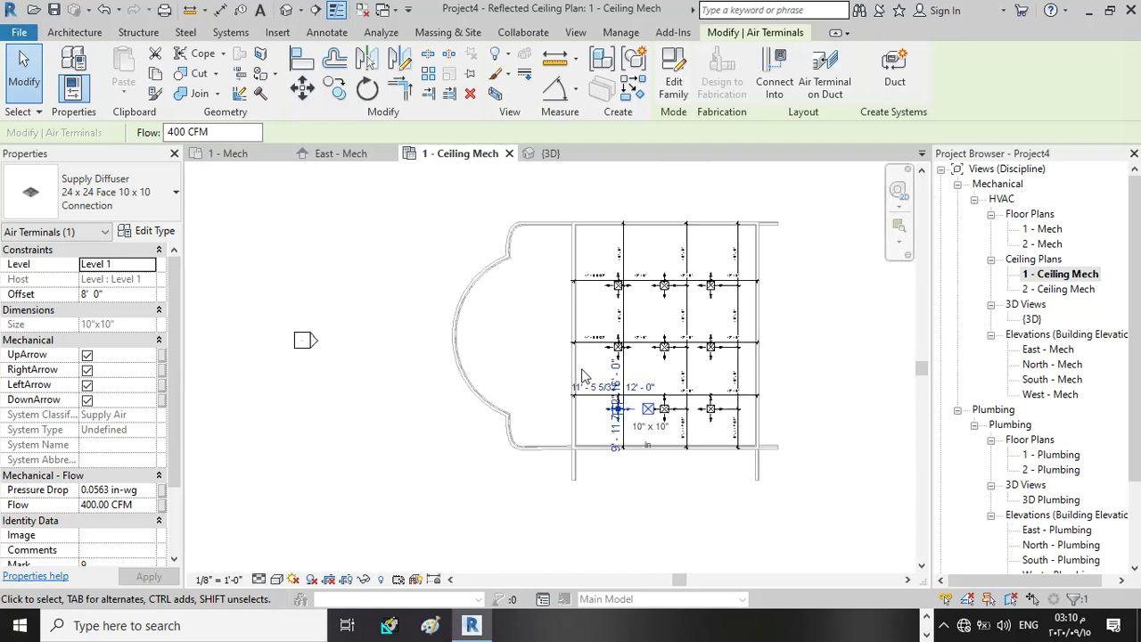
scroll(702, 270, "up", 4)
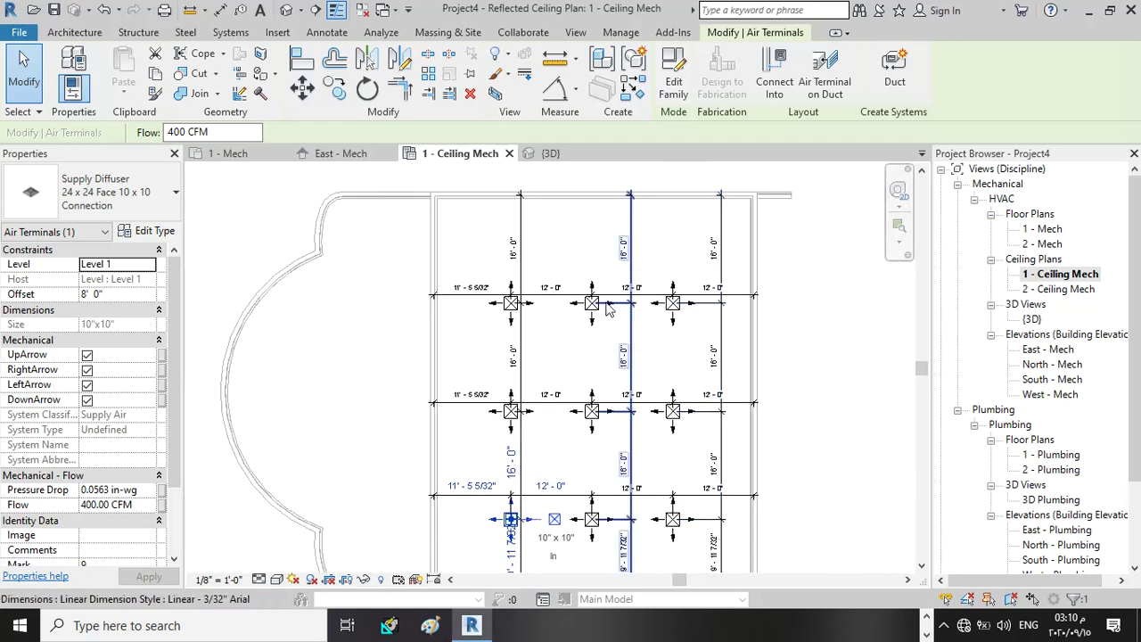
scroll(670, 293, "down", 2)
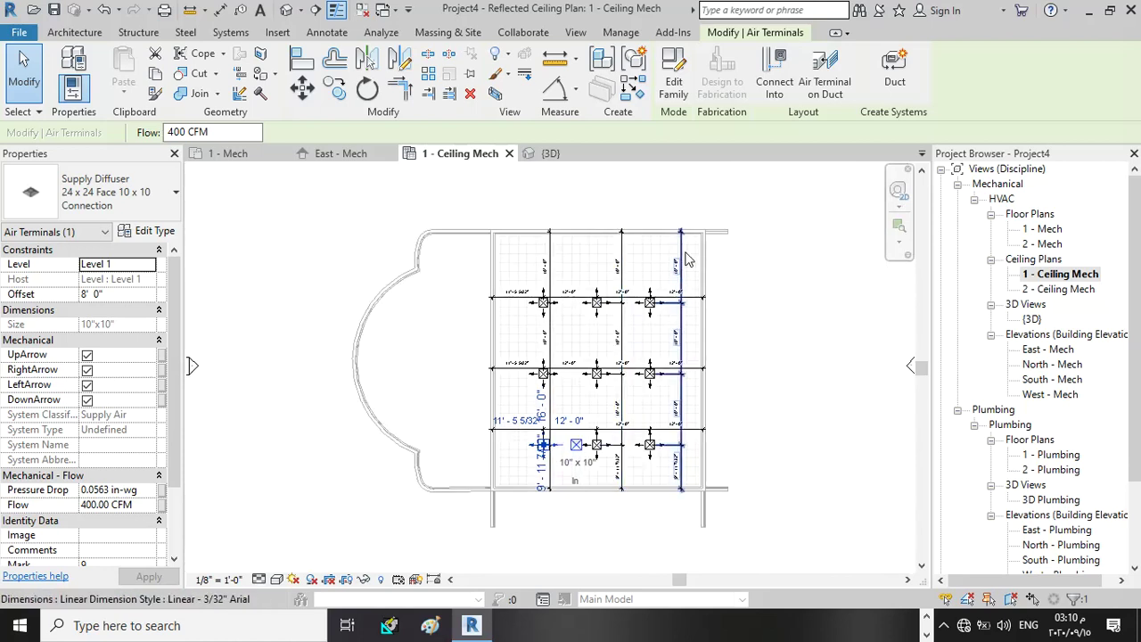
left_click(684, 258)
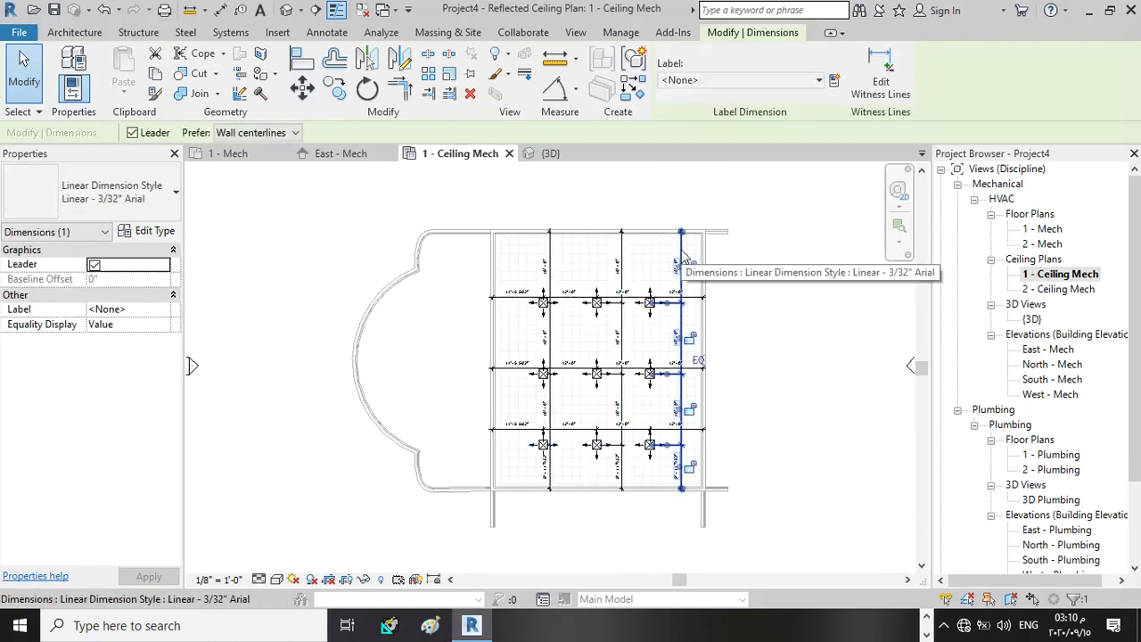
key("Delete")
left_click(621, 258)
key("Delete")
left_click(551, 266)
key("Delete")
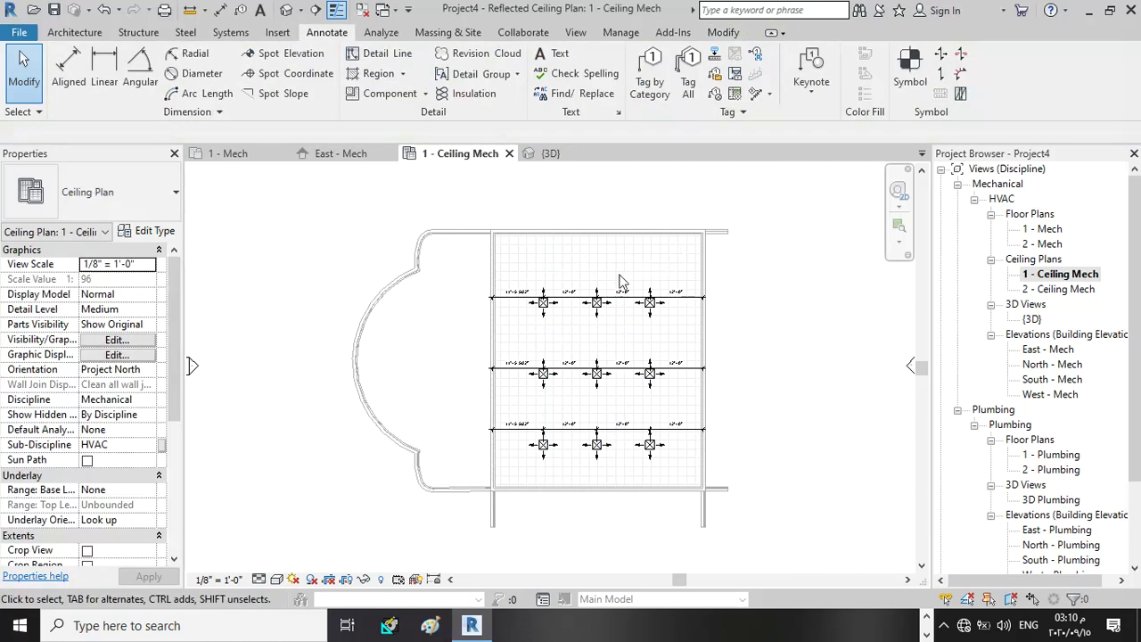
Delete the three horizontal dimension strings running along the diffuser rows
left_click(688, 297)
key("Delete")
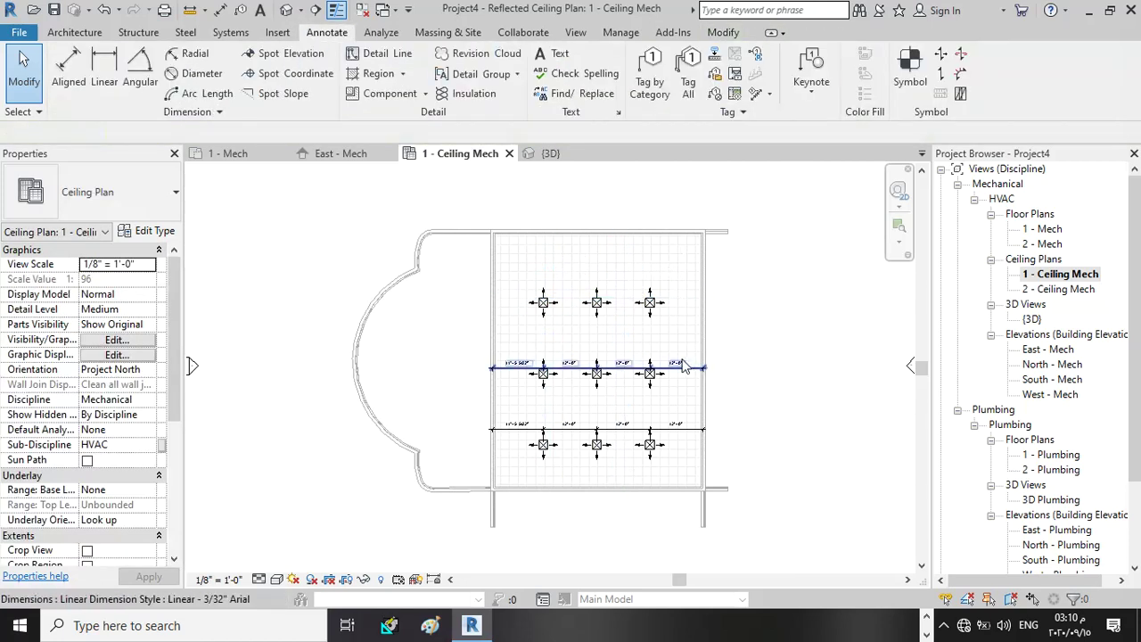
left_click(679, 367)
key("Delete")
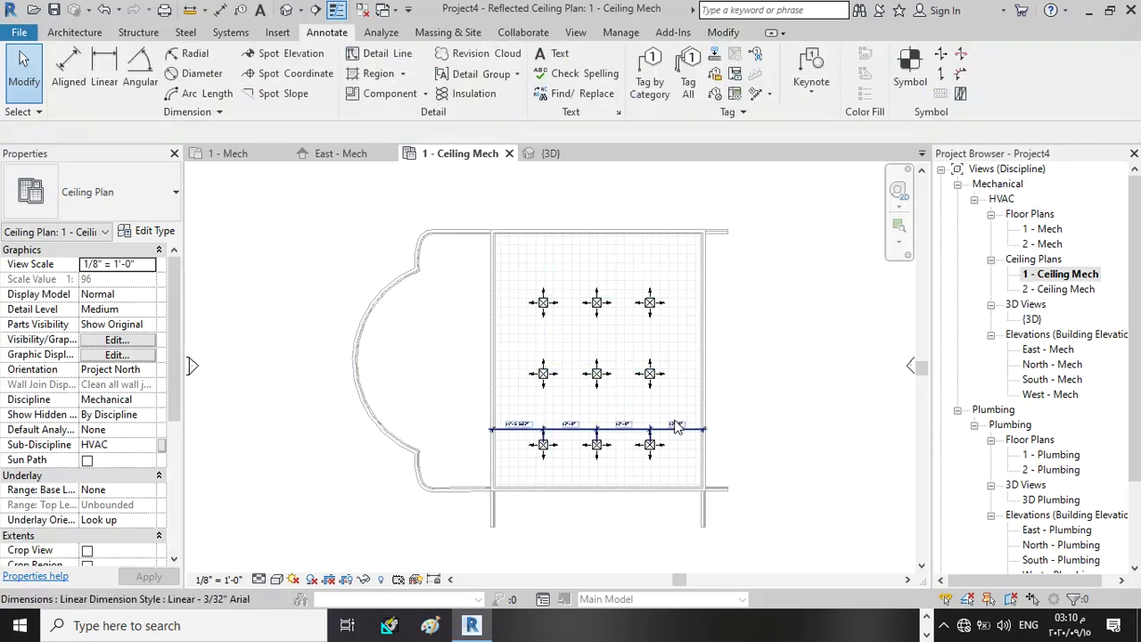
left_click(675, 427)
key("Delete")
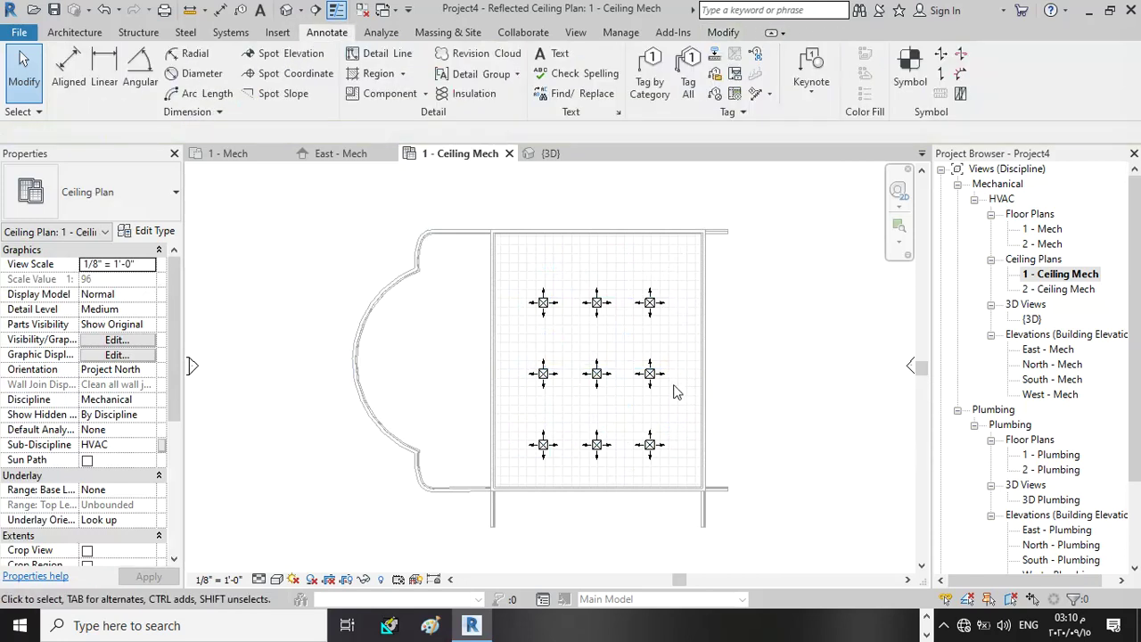
Examine the diffuser layout up close and check how the diffusers sit against the ceiling grid lines
scroll(672, 387, "down", 2)
scroll(668, 383, "up", 2)
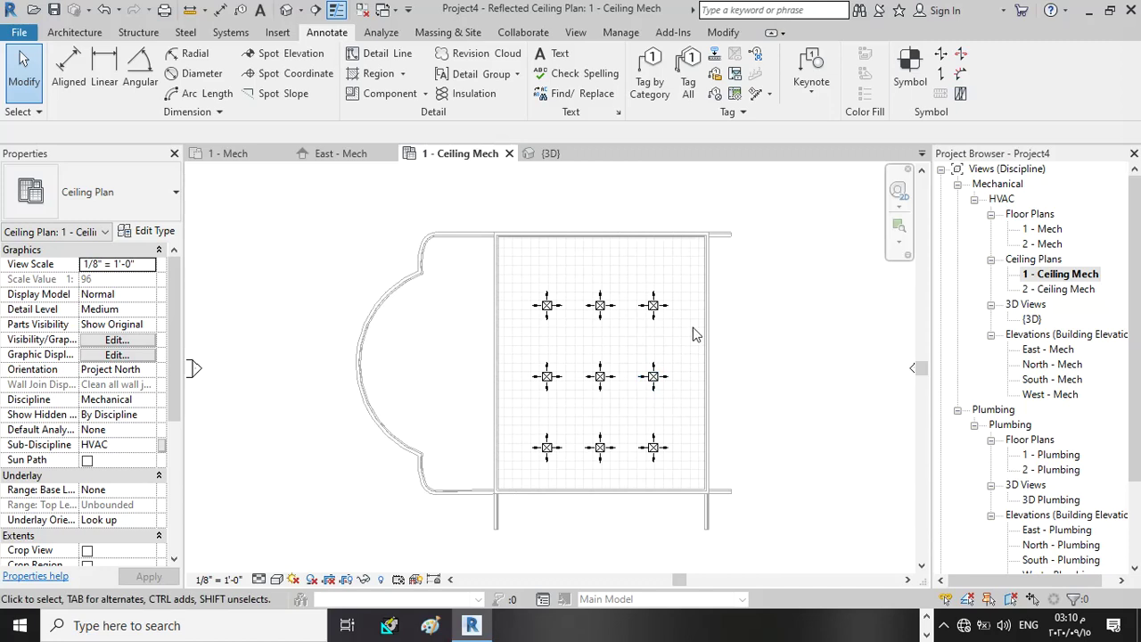
scroll(695, 334, "up", 4)
scroll(677, 257, "down", 4)
scroll(628, 422, "up", 1)
scroll(629, 422, "down", 1)
scroll(645, 331, "down", 1)
scroll(652, 318, "up", 1)
scroll(605, 308, "up", 1)
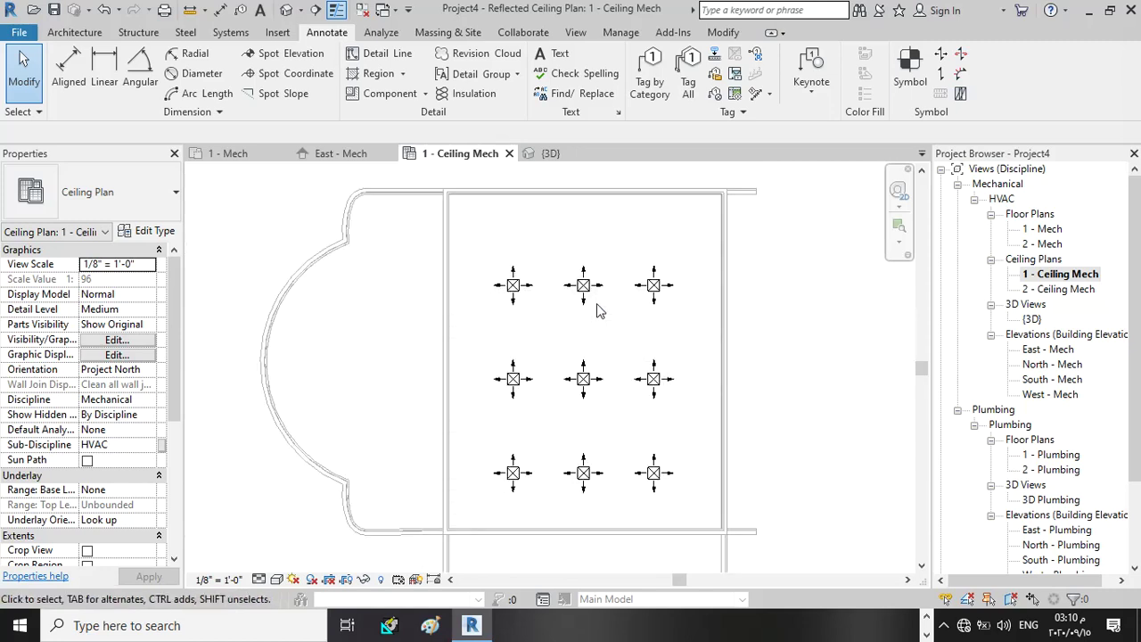
scroll(664, 282, "up", 1)
scroll(664, 282, "up", 1)
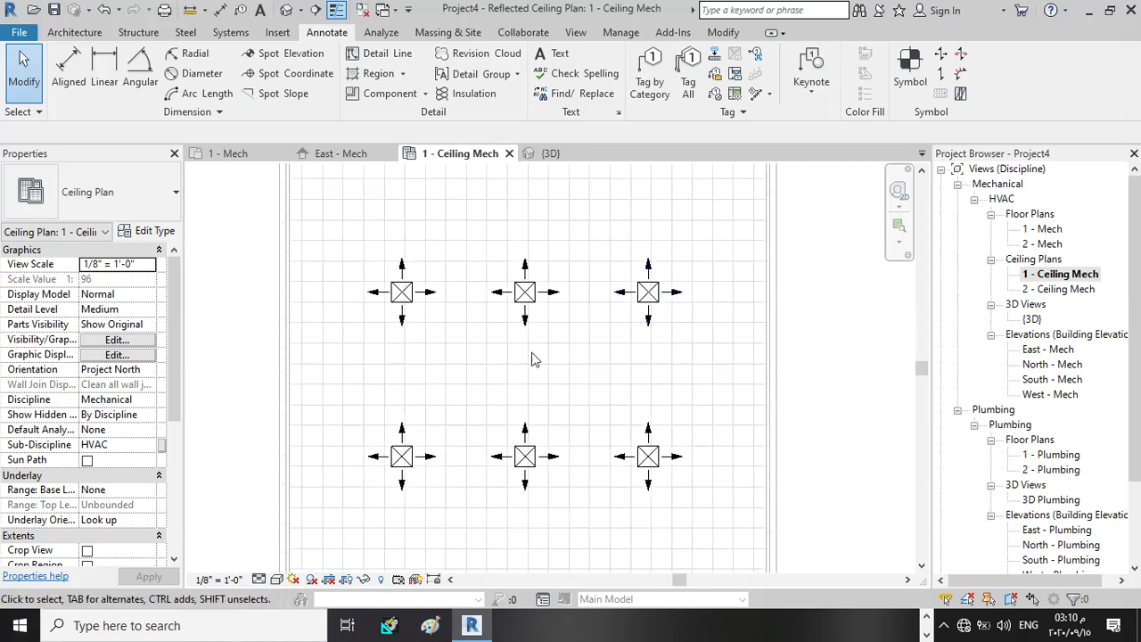
scroll(686, 287, "up", 4)
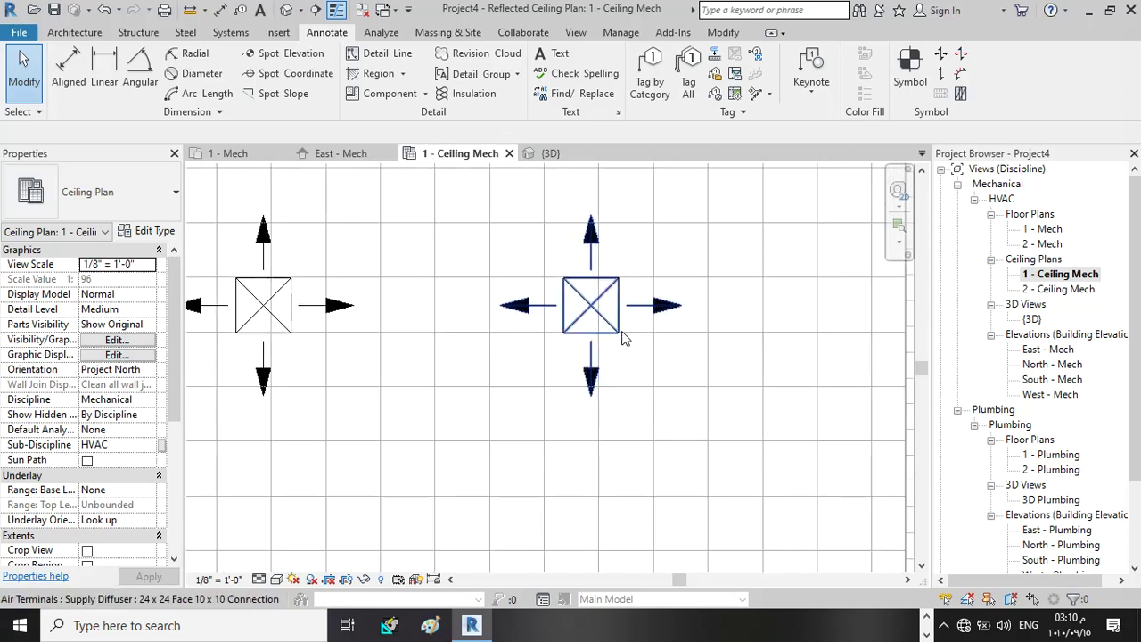
scroll(626, 331, "down", 2)
scroll(638, 280, "up", 2)
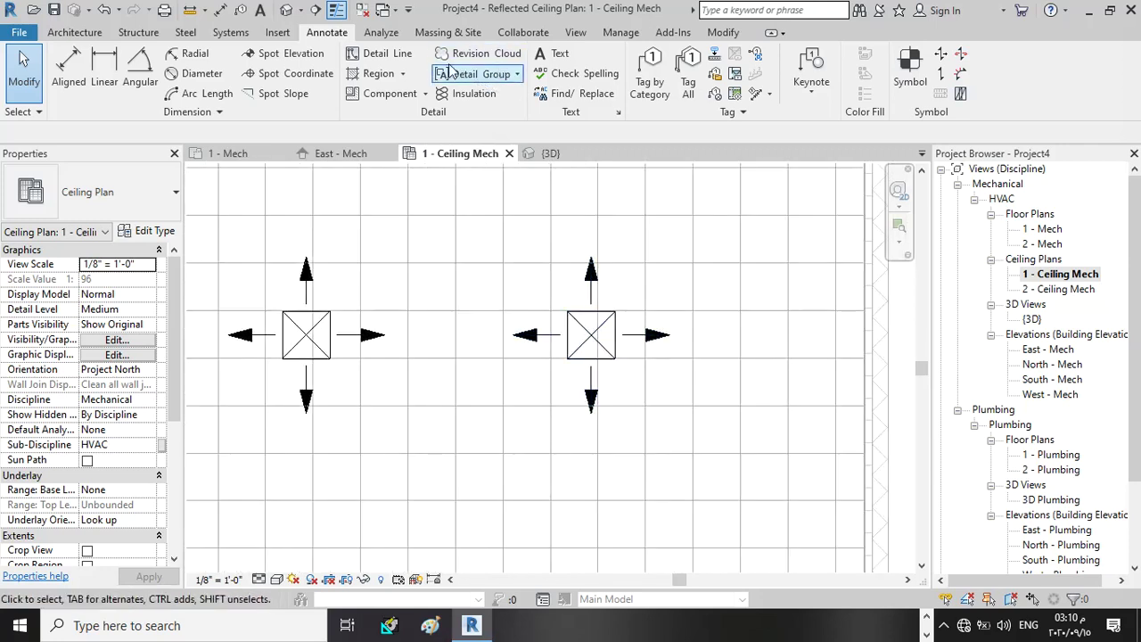
Align the top row's right diffuser to the ceiling grid, matching its right and top edges to the nearest grid lines to the right and above
left_click(723, 32)
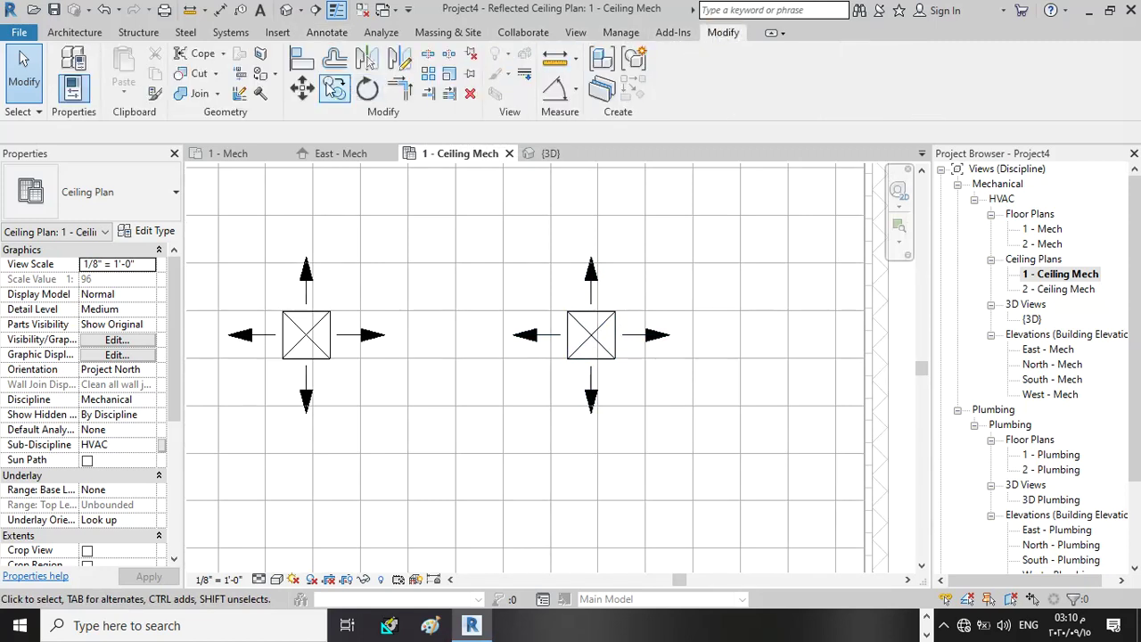
left_click(334, 62)
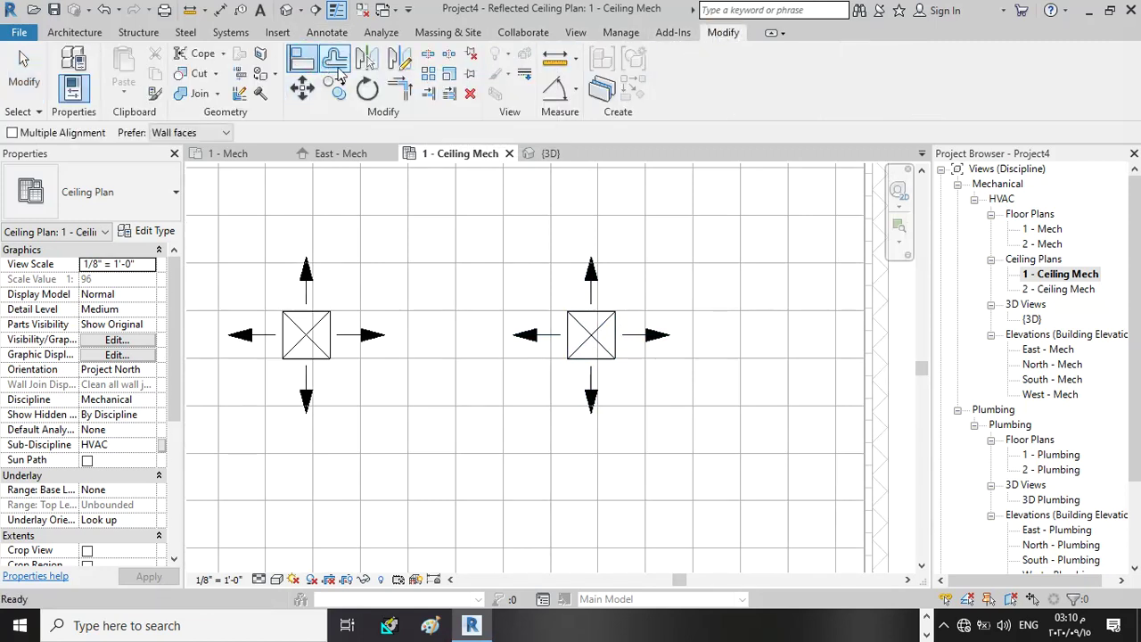
scroll(634, 361, "up", 1)
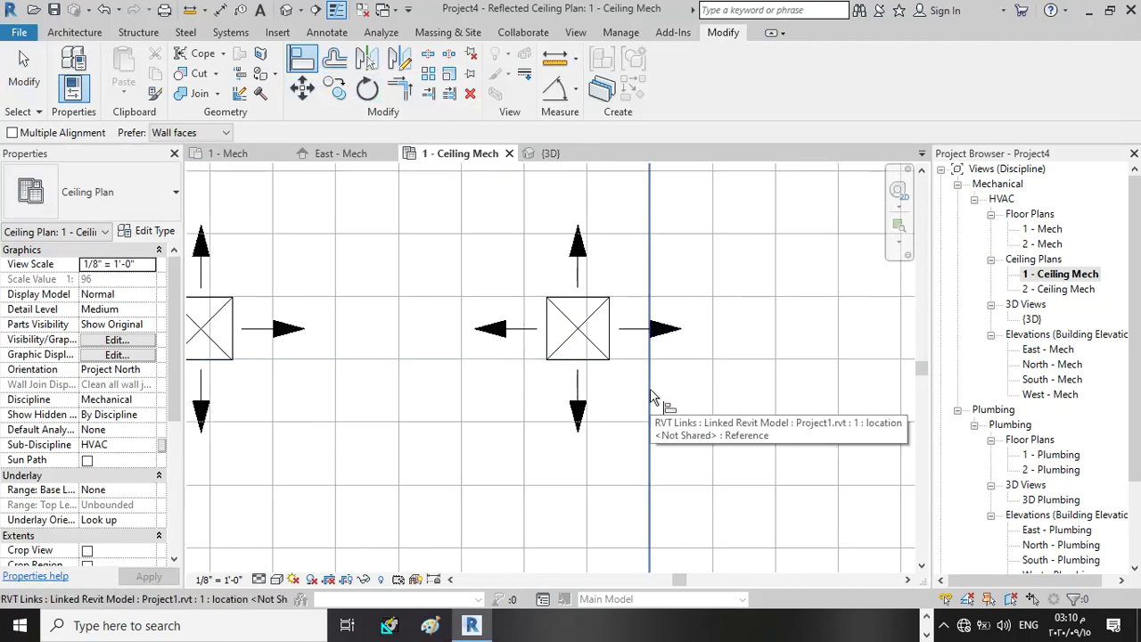
left_click(651, 397)
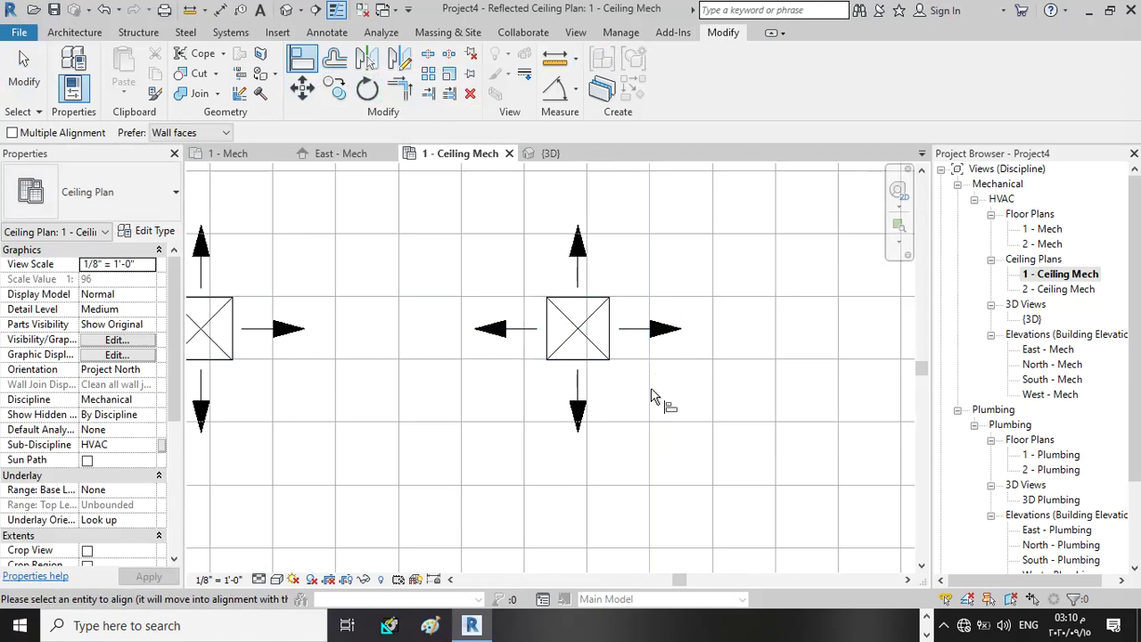
left_click(611, 337)
left_click(666, 297)
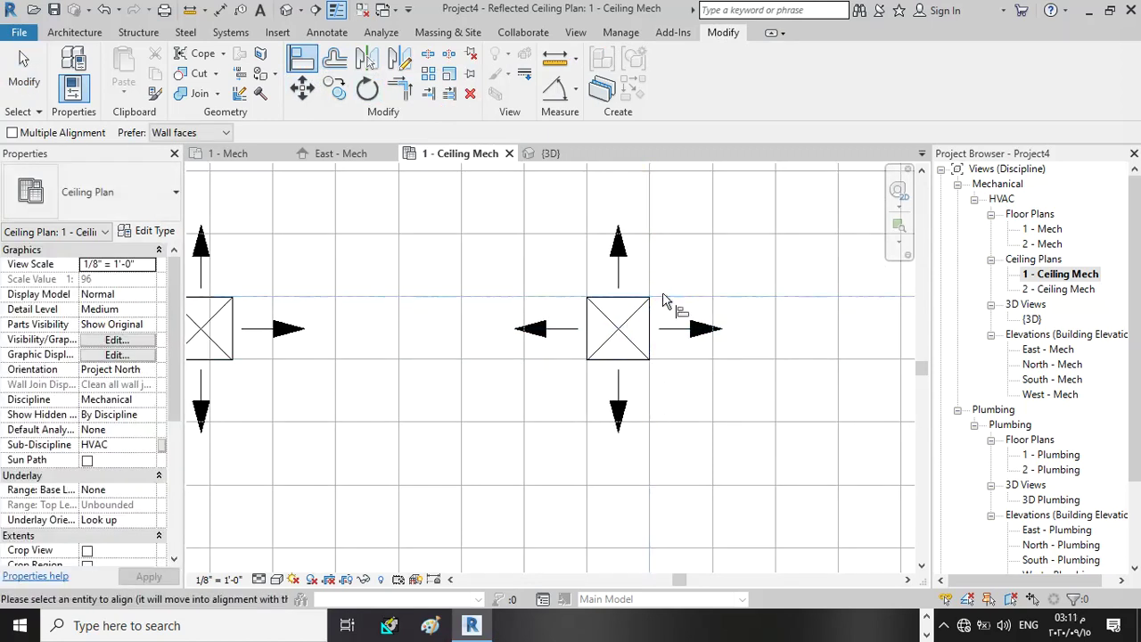
left_click(638, 303)
Align the right and top edges of the top row's center diffuser to the adjacent ceiling grid lines
scroll(720, 287, "down", 2)
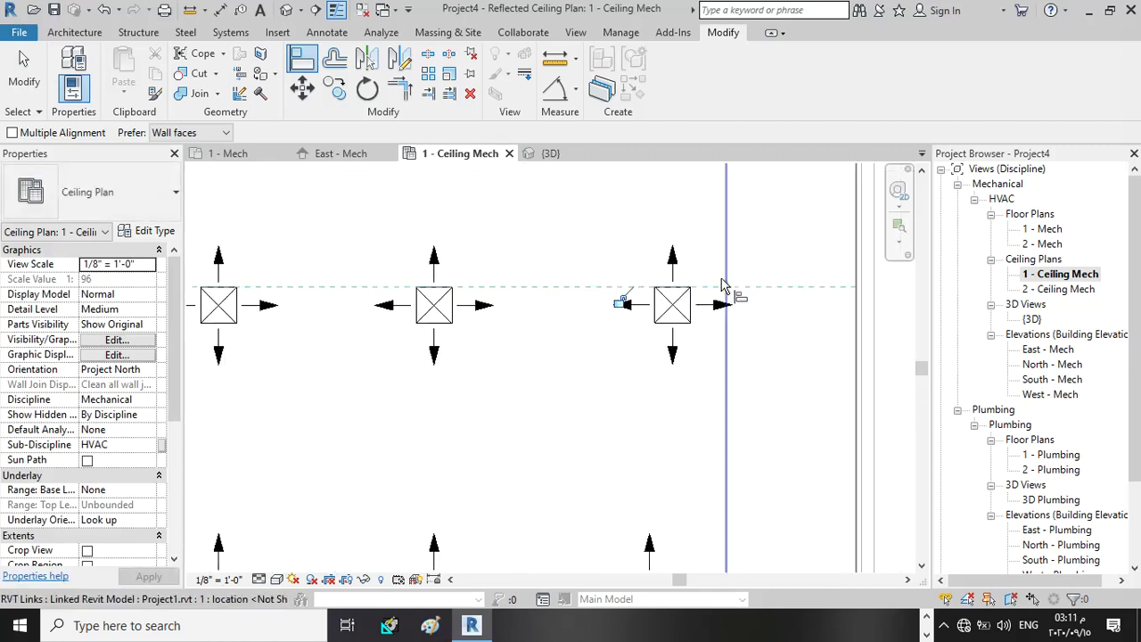
scroll(459, 274, "up", 1)
left_click(484, 352)
left_click(451, 318)
left_click(516, 292)
left_click(481, 294)
Align the top row's left diffuser to the ceiling grid by its right and top edges
scroll(481, 295, "down", 2)
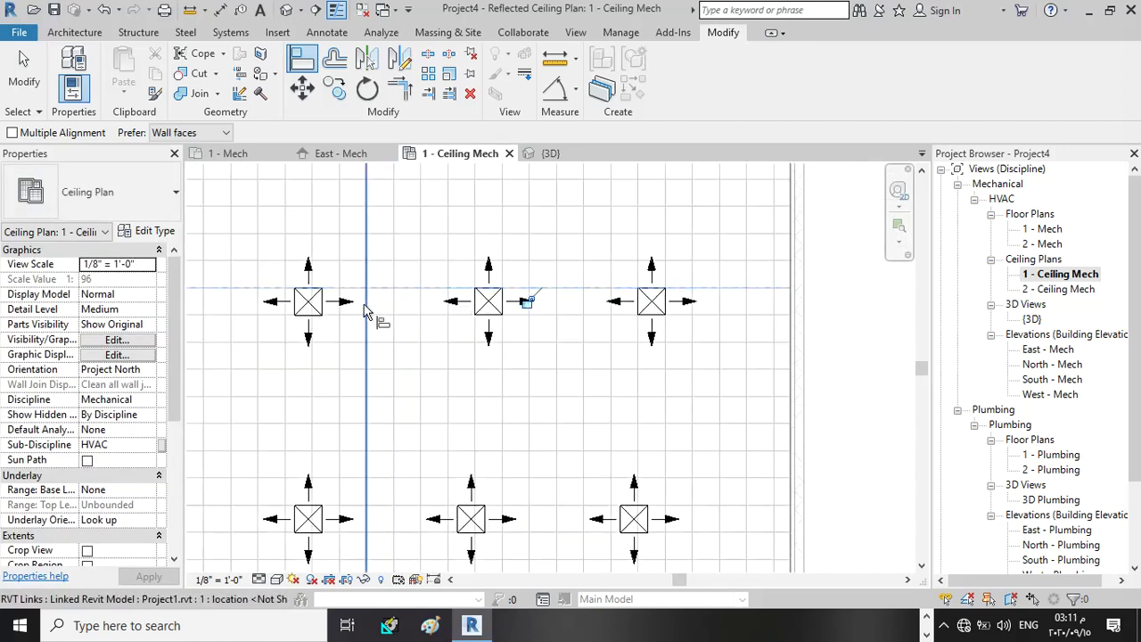
left_click(340, 336)
left_click(322, 308)
left_click(374, 288)
left_click(337, 294)
Align the middle row's right diffuser by its right and top edges to the next grid lines
scroll(445, 267, "down", 2)
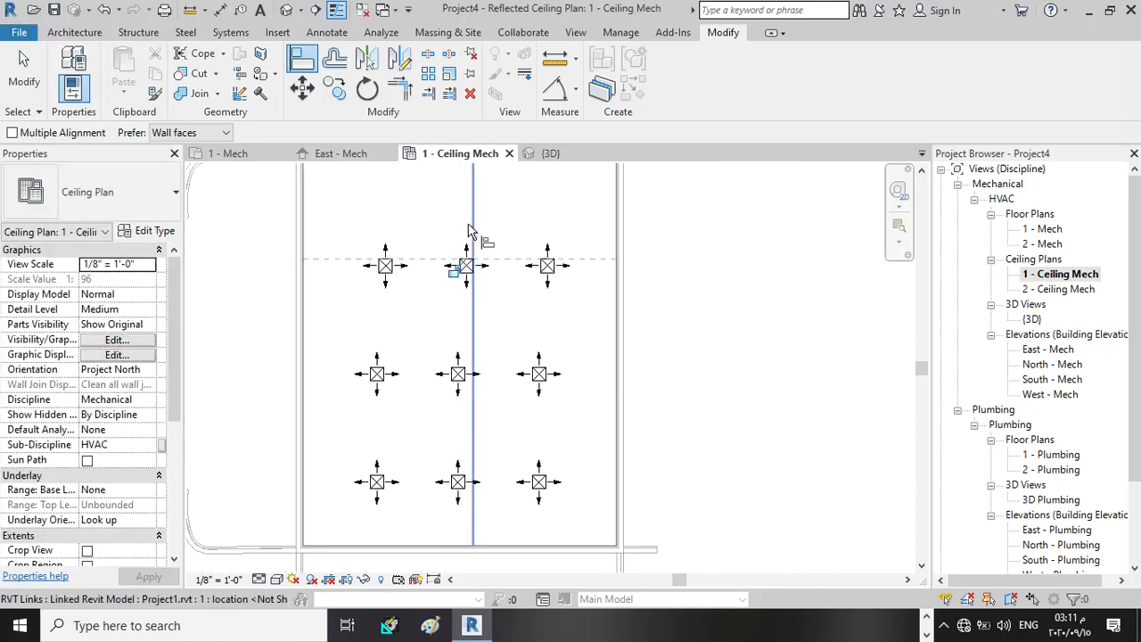
scroll(540, 419, "up", 4)
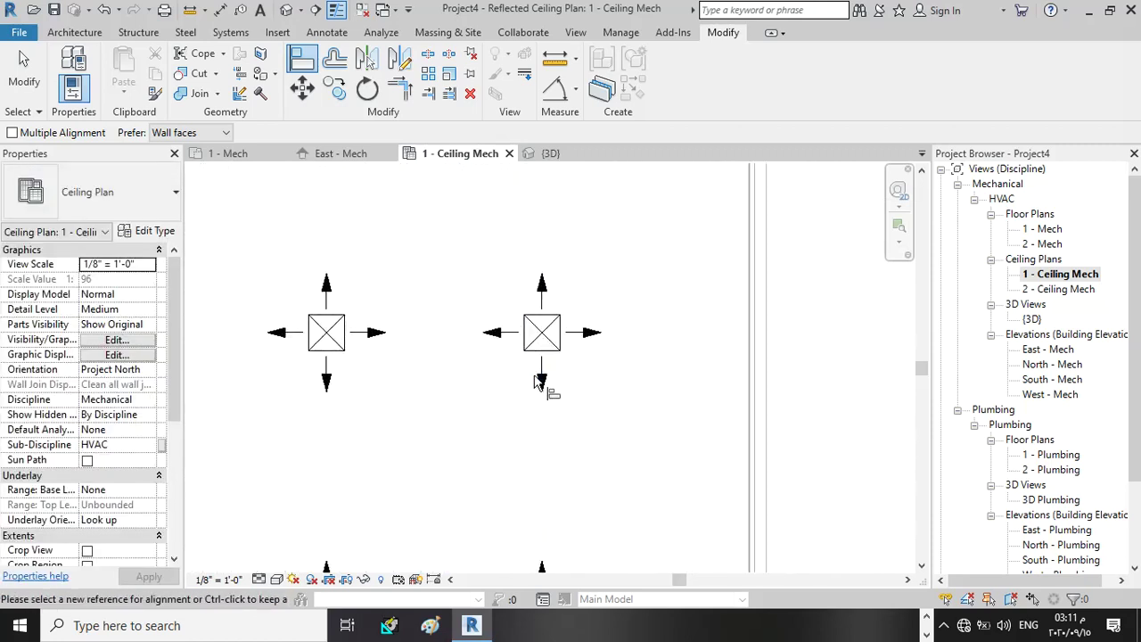
left_click(584, 372)
left_click(559, 340)
left_click(606, 315)
left_click(576, 320)
Align the right edge of the middle row's center diffuser to the next vertical ceiling grid line
scroll(619, 306, "down", 3)
scroll(457, 309, "up", 1)
scroll(459, 303, "up", 3)
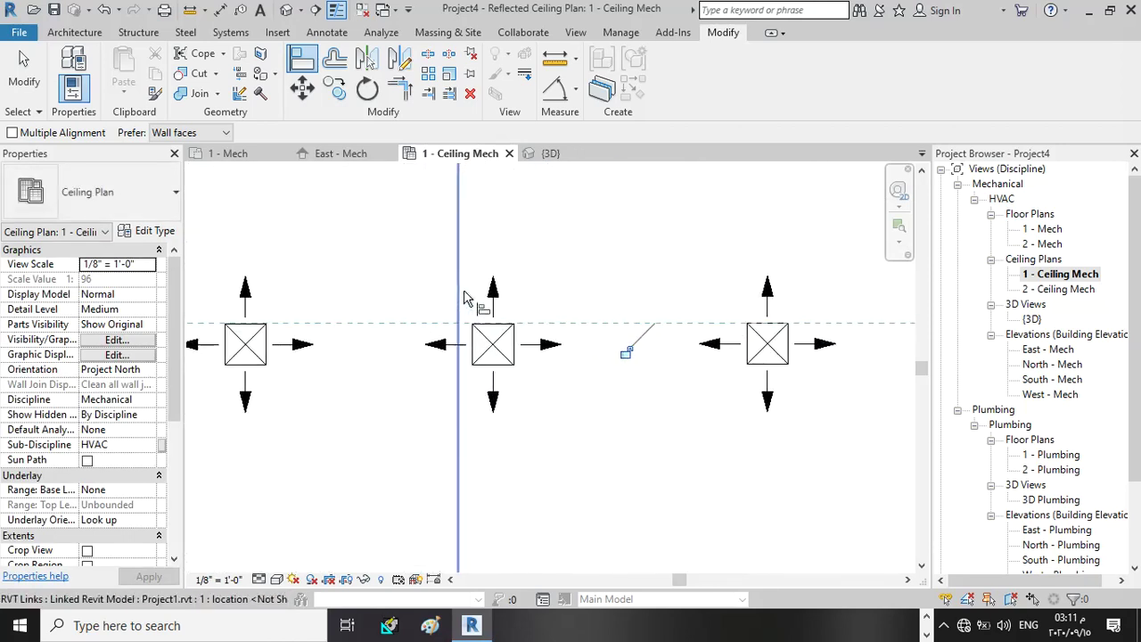
left_click(537, 393)
left_click(517, 353)
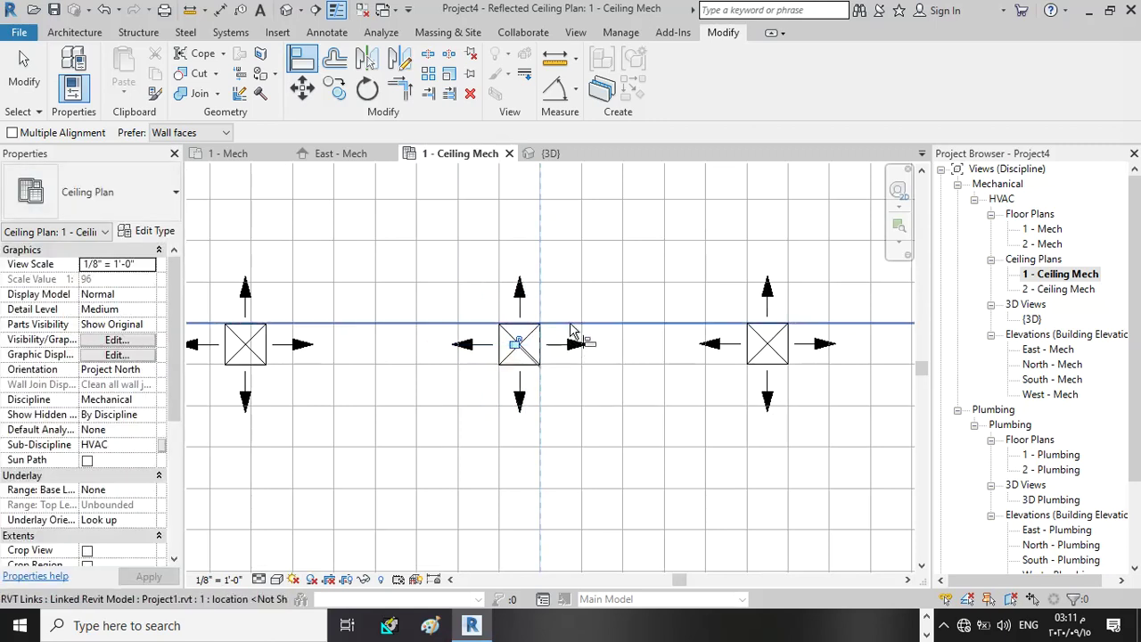
Align the middle row's left diffuser to the ceiling grid, using its right and top edges
scroll(549, 320, "down", 2)
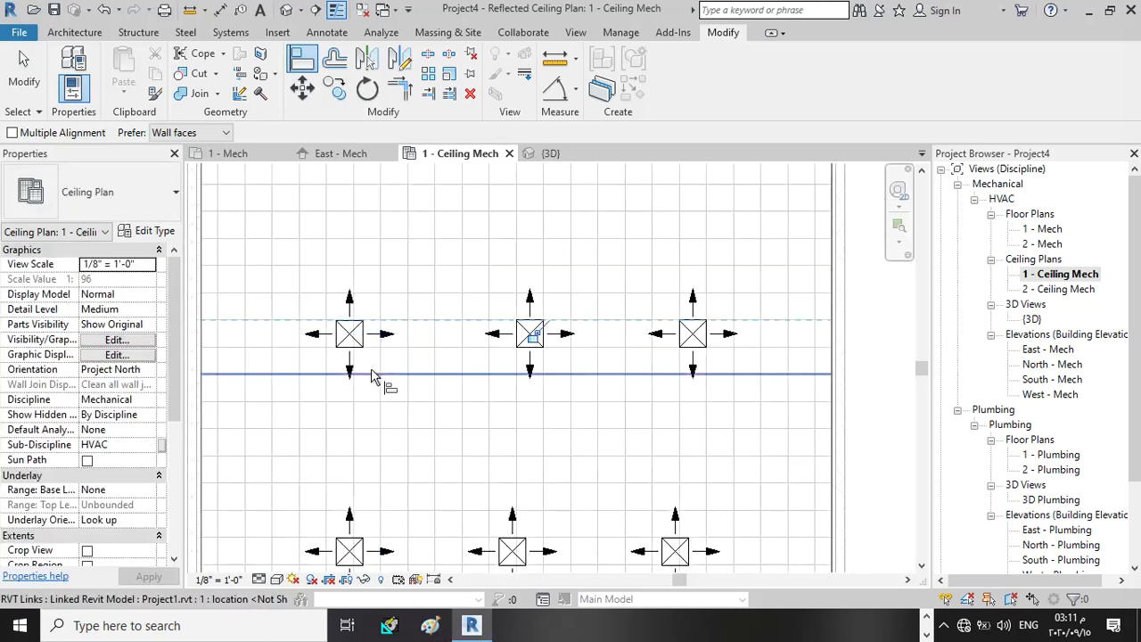
left_click(382, 372)
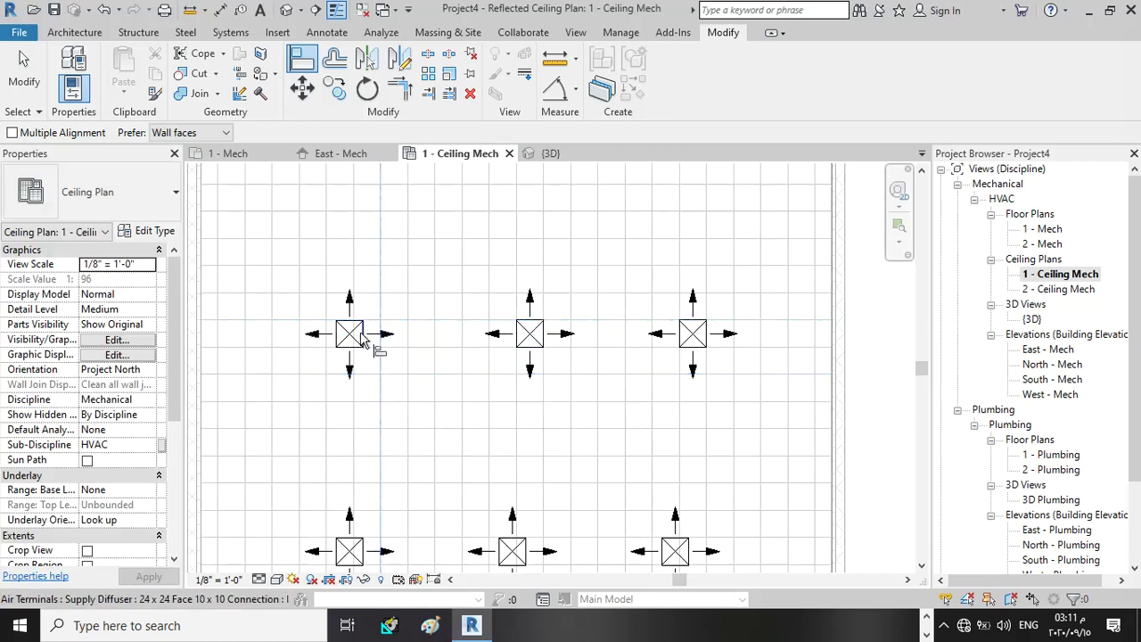
left_click(367, 338)
left_click(407, 325)
left_click(381, 320)
Align the bottom row's right diffuser to the ceiling grid lines along its right and top edges
scroll(542, 400, "down", 2)
scroll(597, 464, "up", 1)
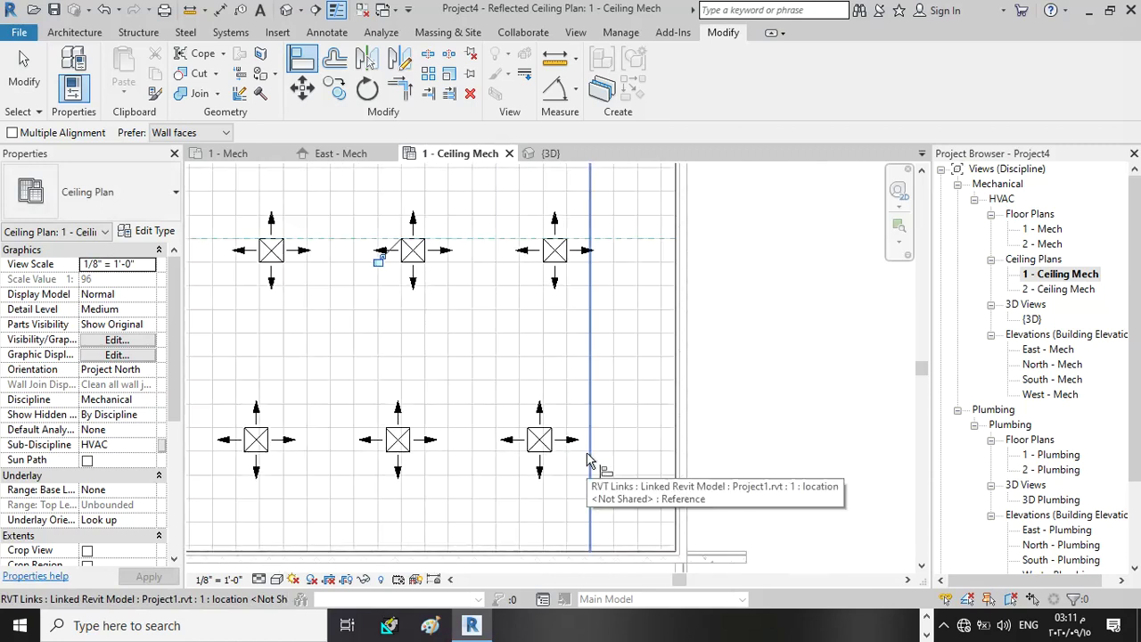
scroll(588, 453, "up", 1)
left_click(564, 450)
left_click(544, 439)
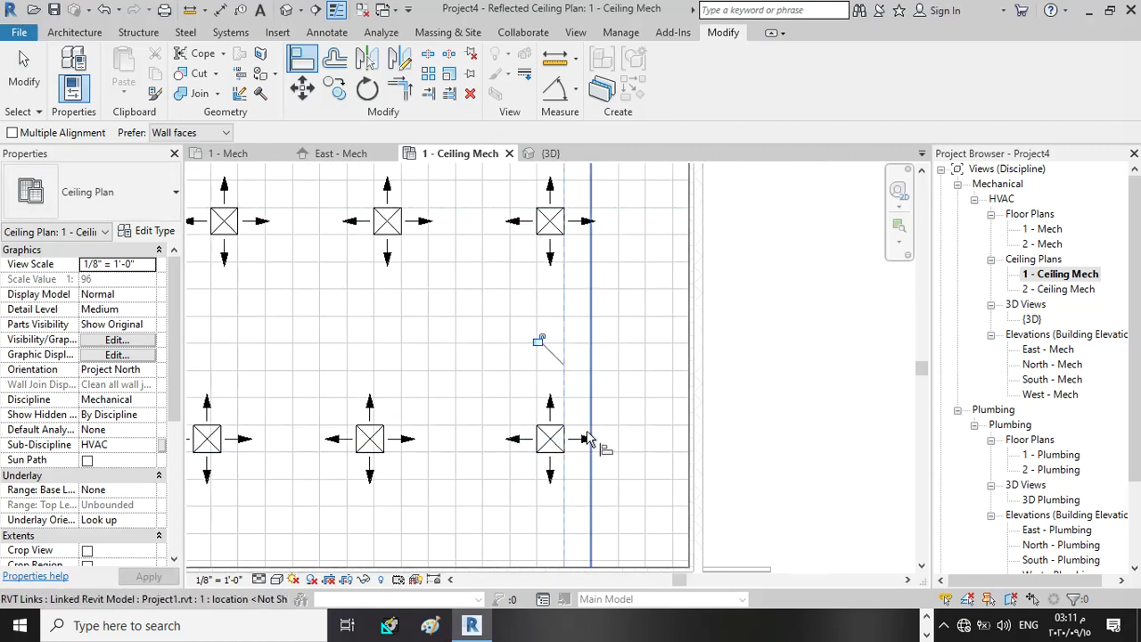
left_click(584, 431)
left_click(415, 445)
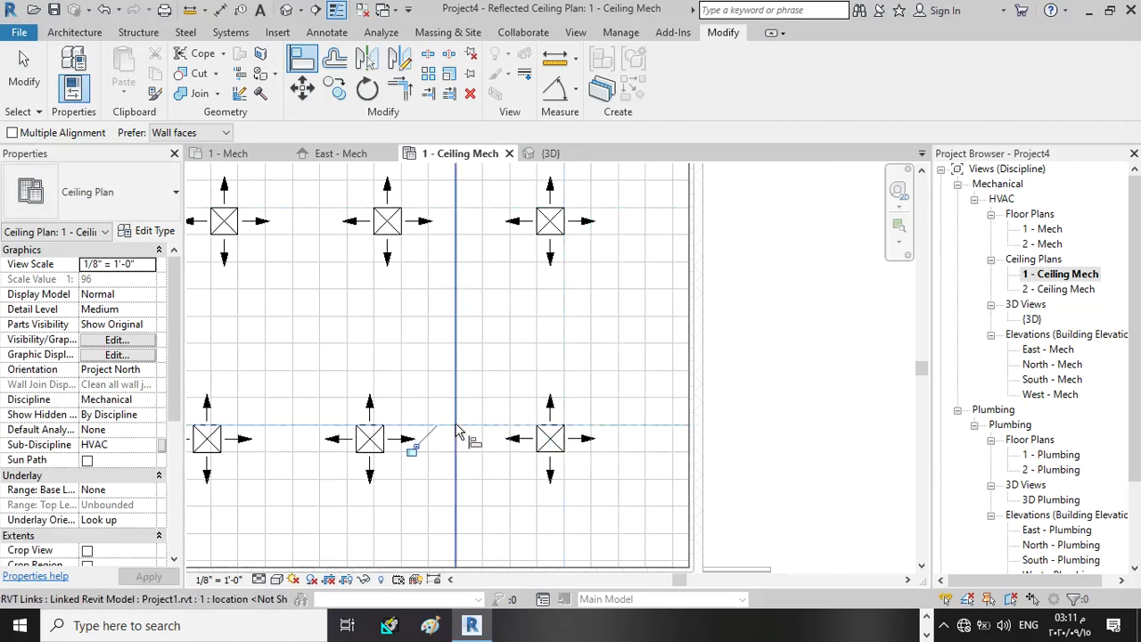
Align the right edge of the bottom row's center diffuser to the next vertical grid line and its top edge to the horizontal one
left_click(401, 454)
left_click(386, 452)
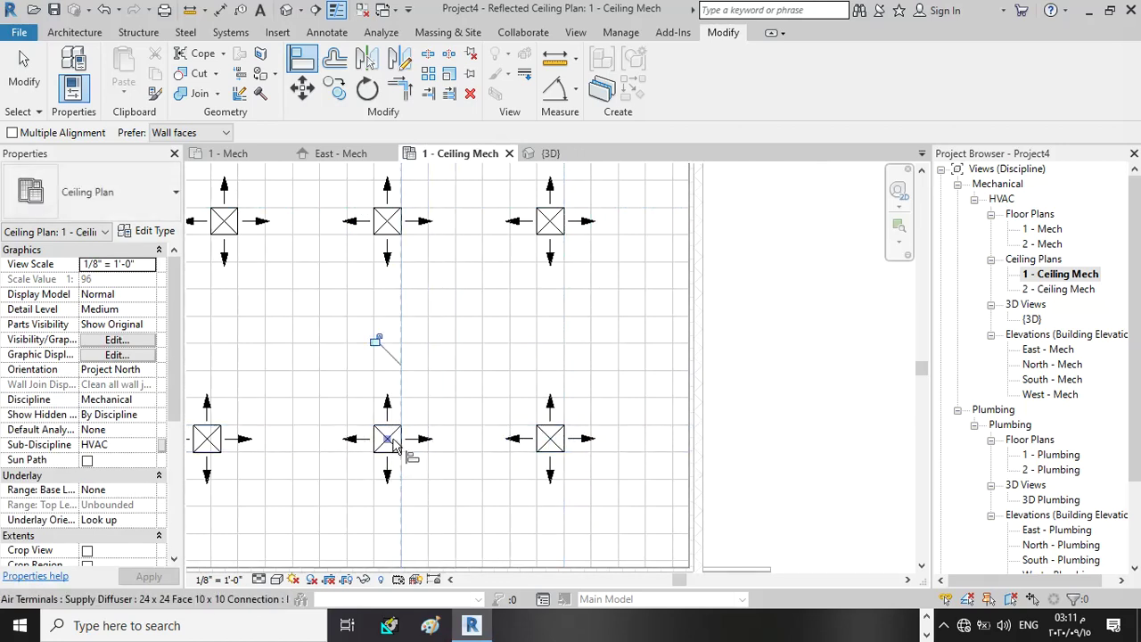
left_click(422, 427)
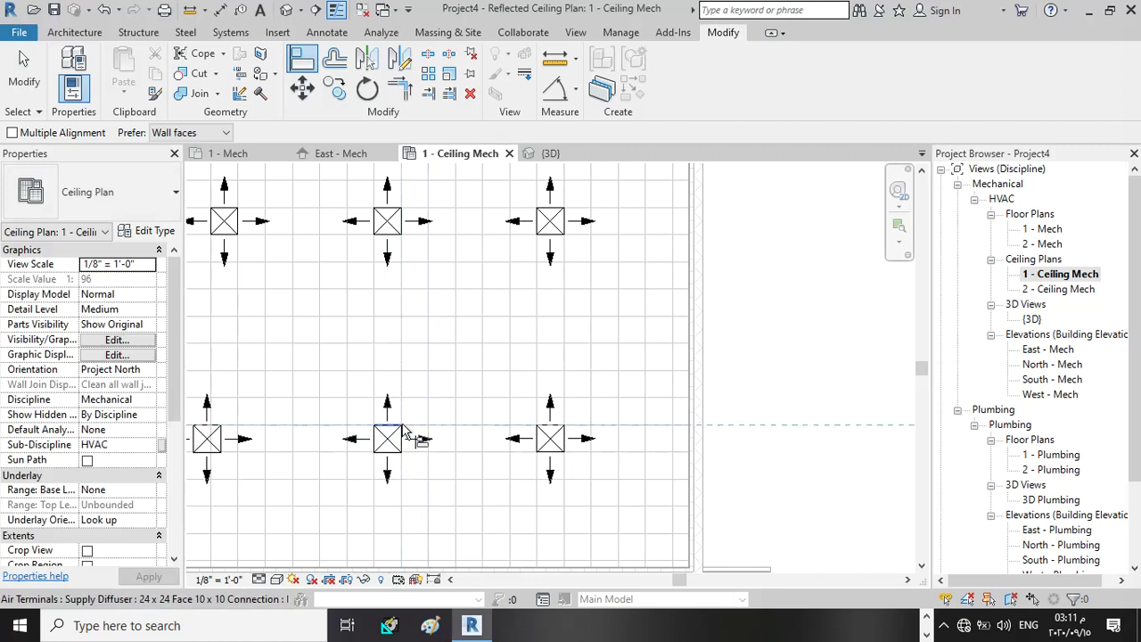
key("Escape")
Align the bottom row's left diffuser to the ceiling grid lines at its right and top edges
left_click(238, 475)
left_click(222, 452)
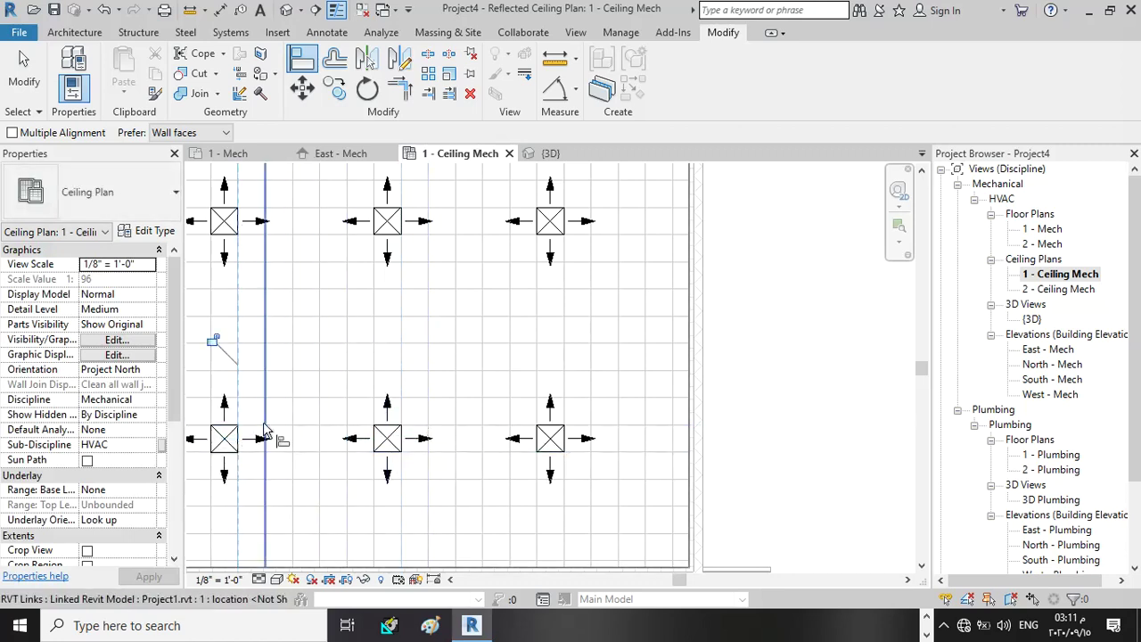
left_click(277, 427)
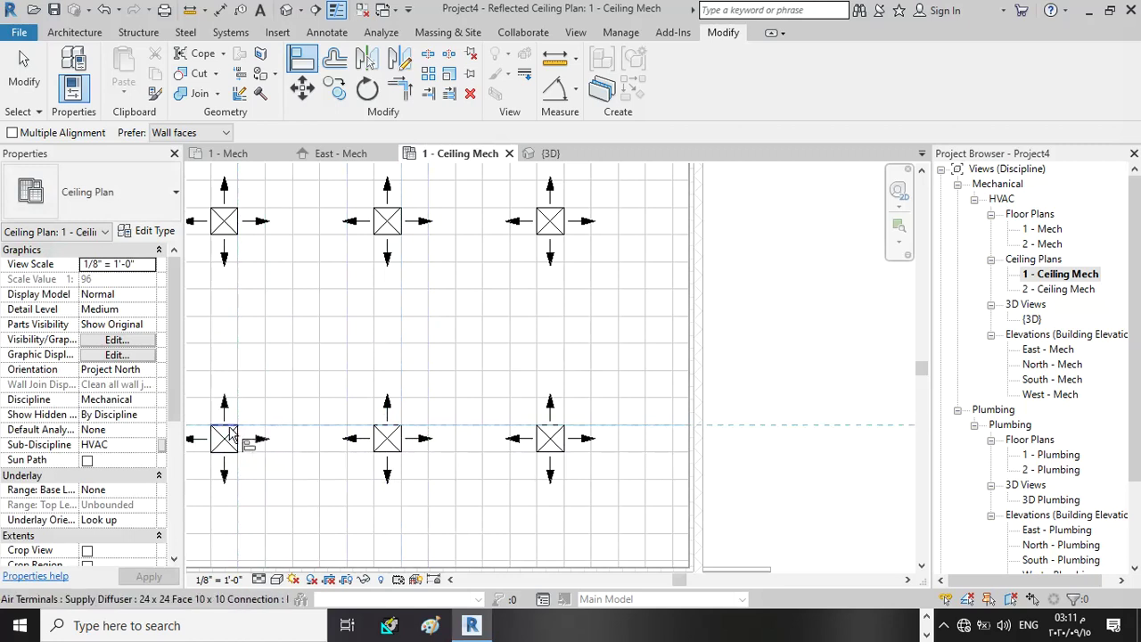
Examine all nine diffusers, overall and up close, to check that each one sits within a ceiling grid cell
scroll(419, 401, "down", 5)
scroll(491, 358, "down", 2)
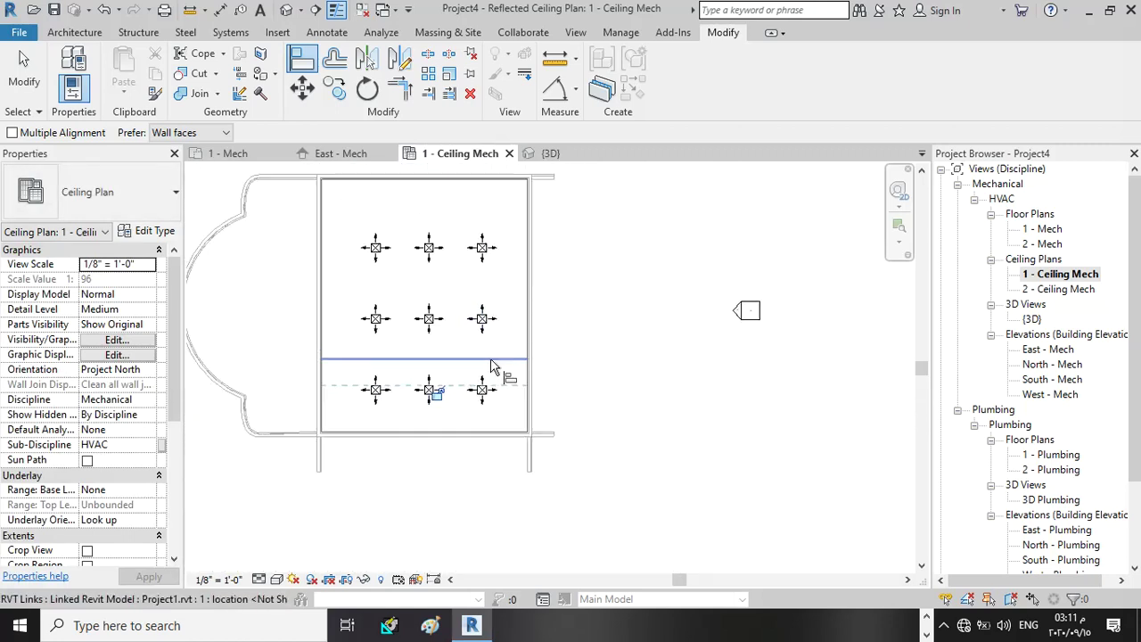
scroll(377, 249, "up", 1)
scroll(513, 263, "up", 3)
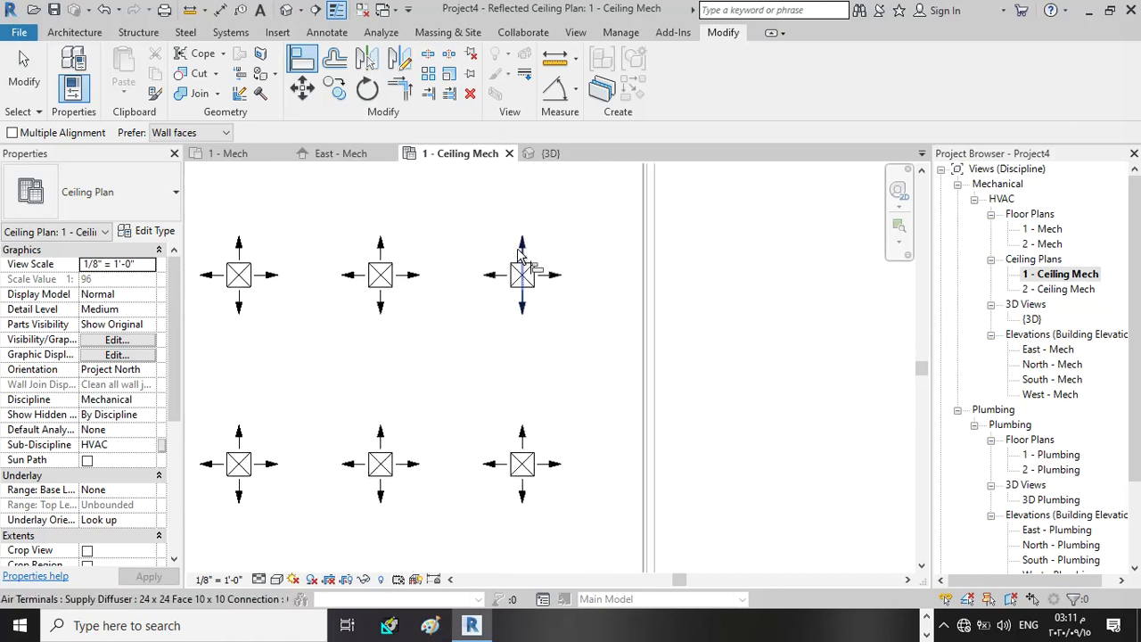
scroll(524, 269, "up", 2)
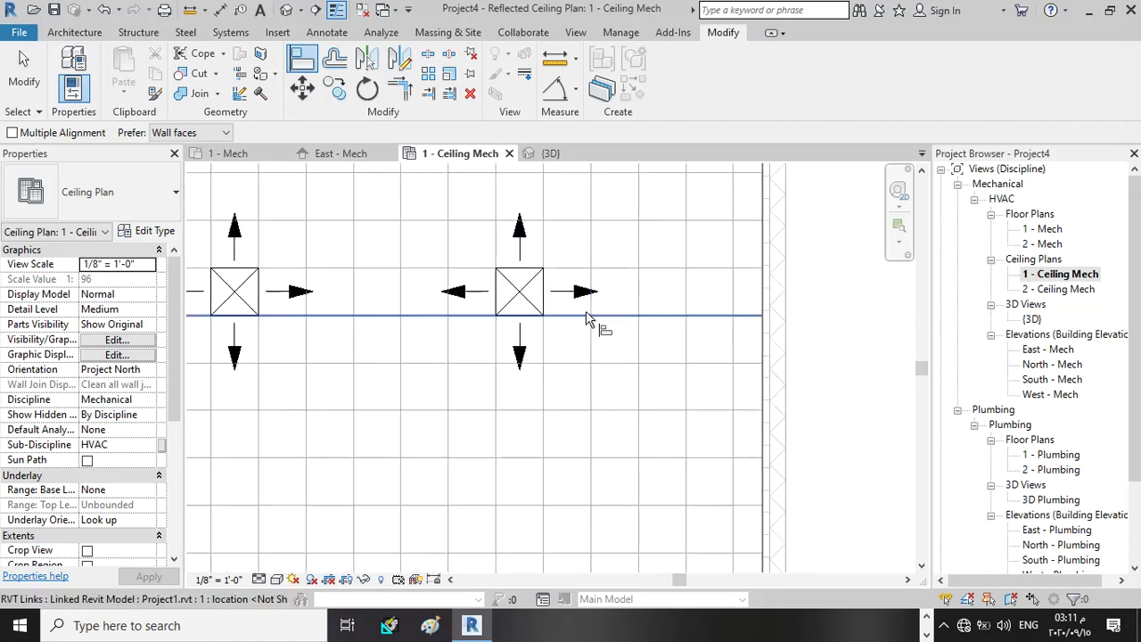
scroll(525, 299, "up", 1)
scroll(571, 298, "down", 2)
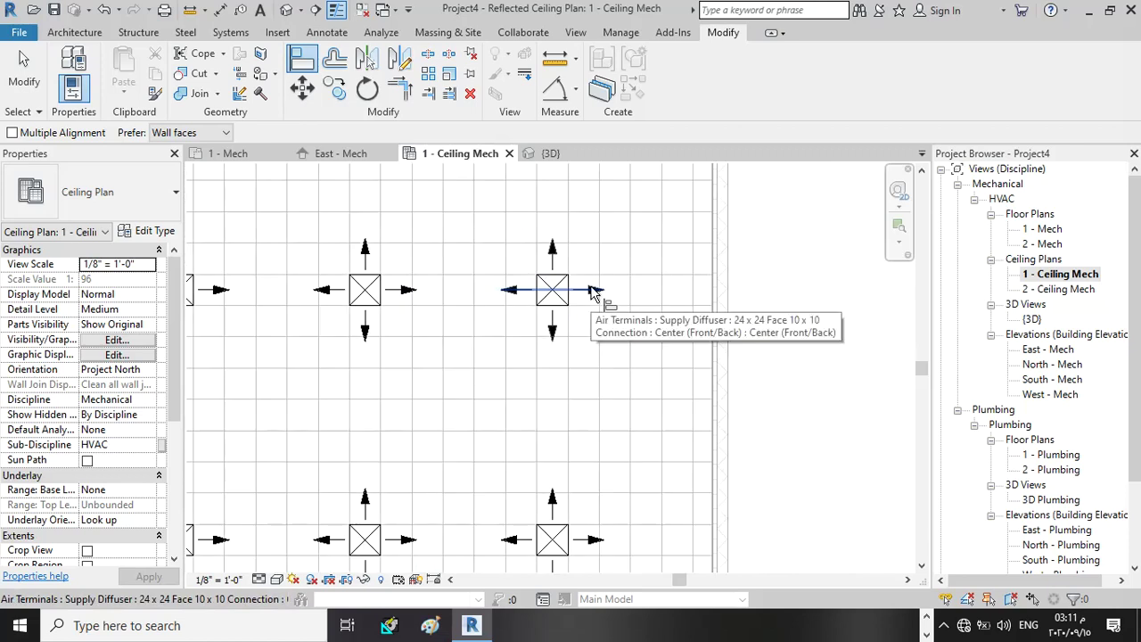
scroll(598, 305, "down", 2)
scroll(599, 307, "up", 1)
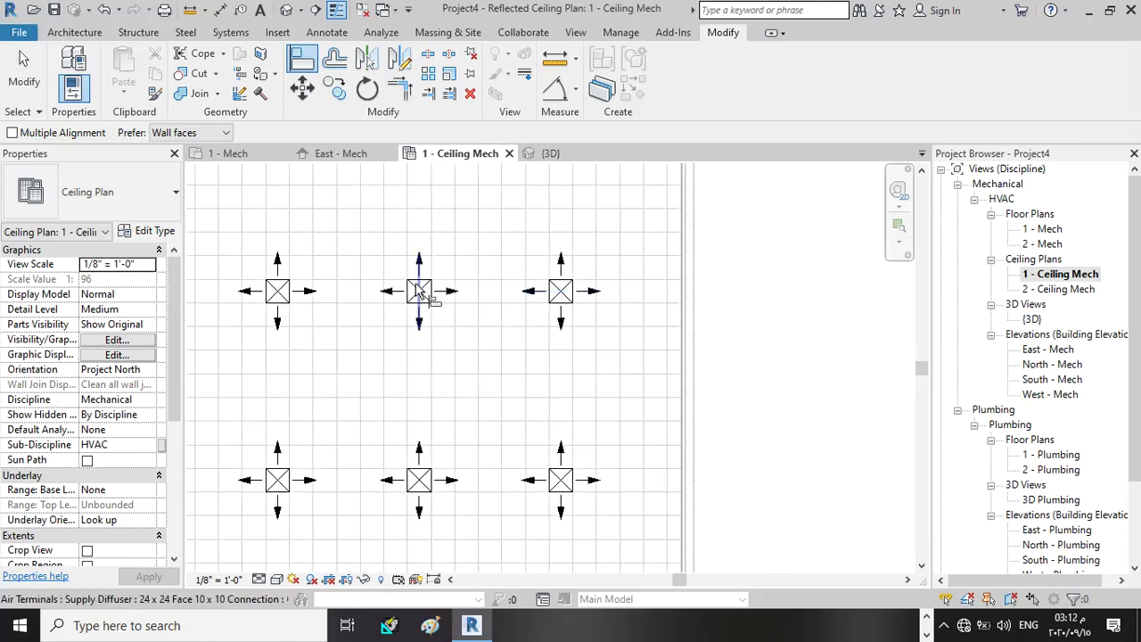
scroll(419, 296, "up", 2)
scroll(509, 300, "down", 3)
scroll(342, 306, "up", 1)
scroll(437, 406, "down", 2)
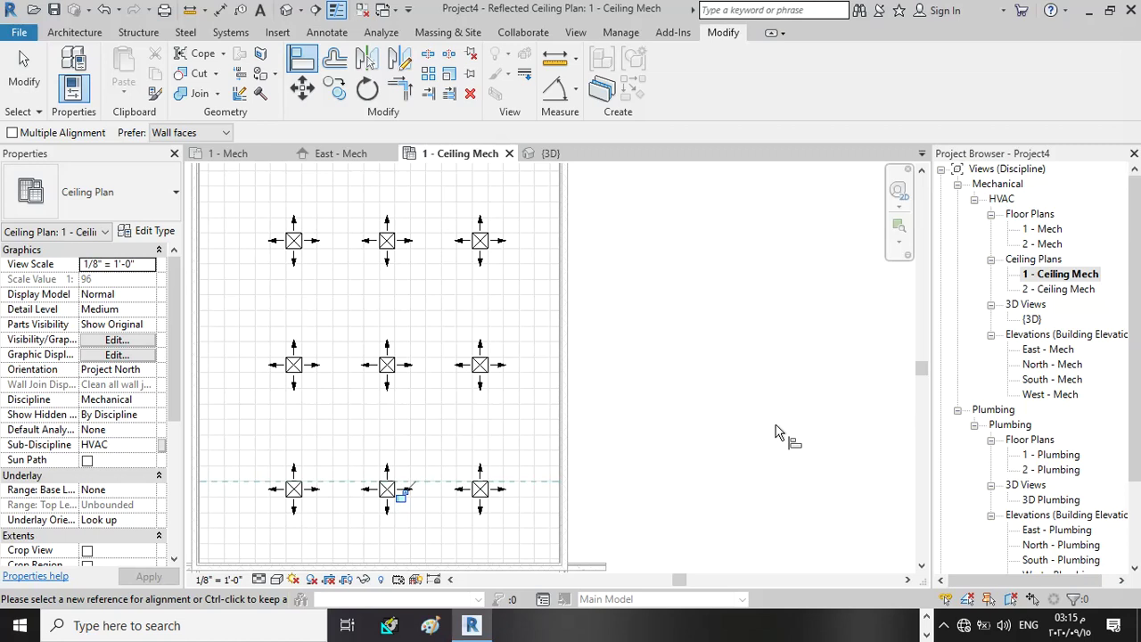
key("ctrl")
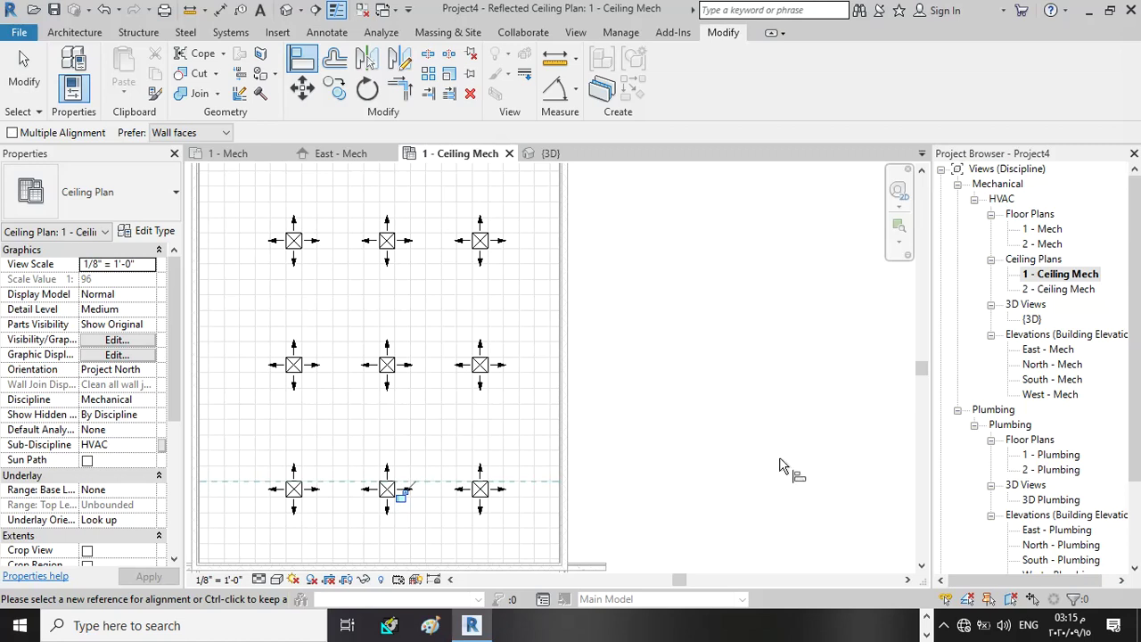